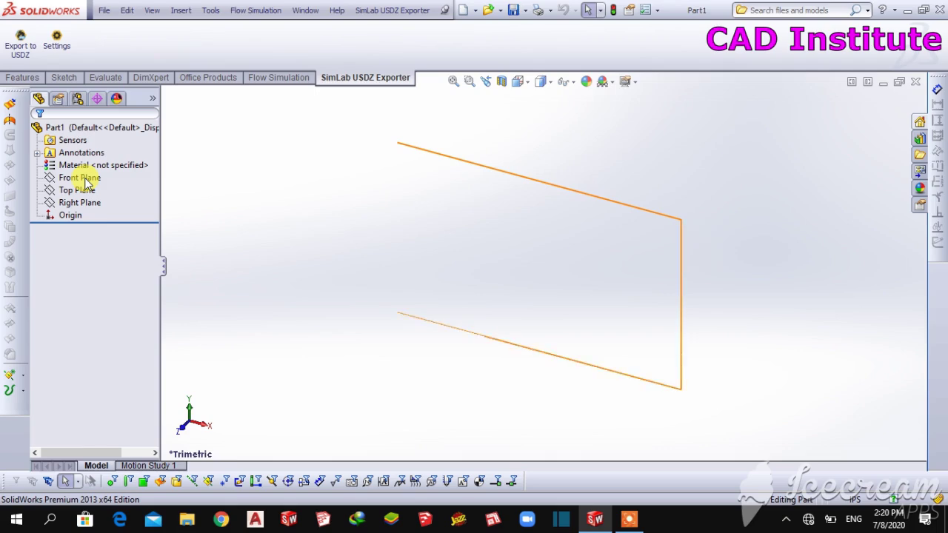
Start a sketch on the Front Plane with the Circle tool active.
{"action": "left_click", "coordinate": [86, 180]}
{"action": "left_click", "coordinate": [93, 157]}
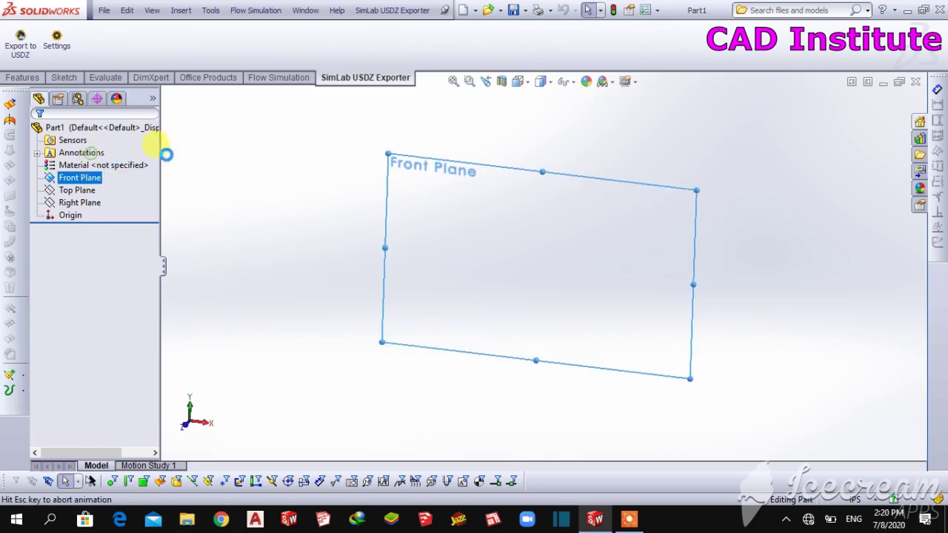
{"action": "left_click", "coordinate": [109, 29]}
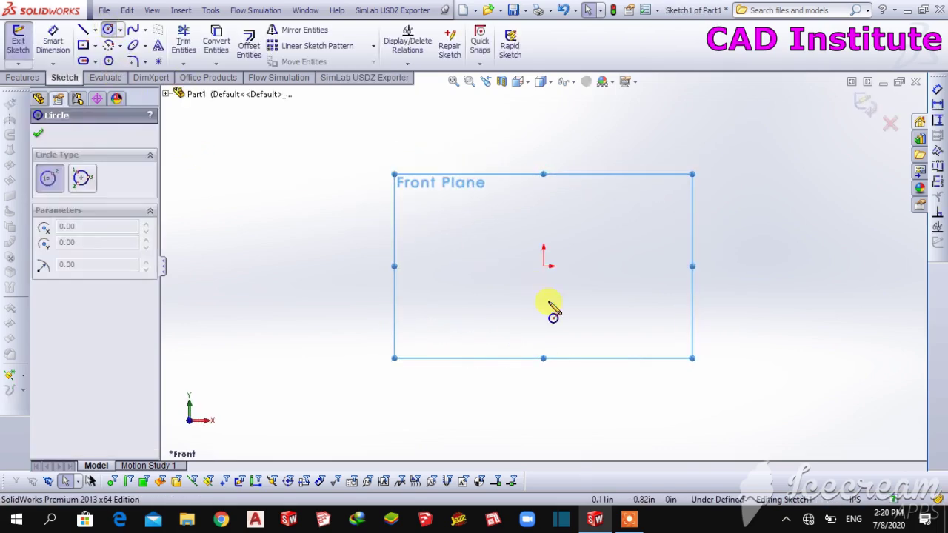
{"action": "scroll", "coordinate": [559, 302], "scroll_direction": "up", "scroll_amount": 2}
{"action": "scroll", "coordinate": [552, 277], "scroll_direction": "up", "scroll_amount": 2}
Draw two concentric circles centred on the origin, a smaller one and a larger outer one.
{"action": "left_click", "coordinate": [544, 265]}
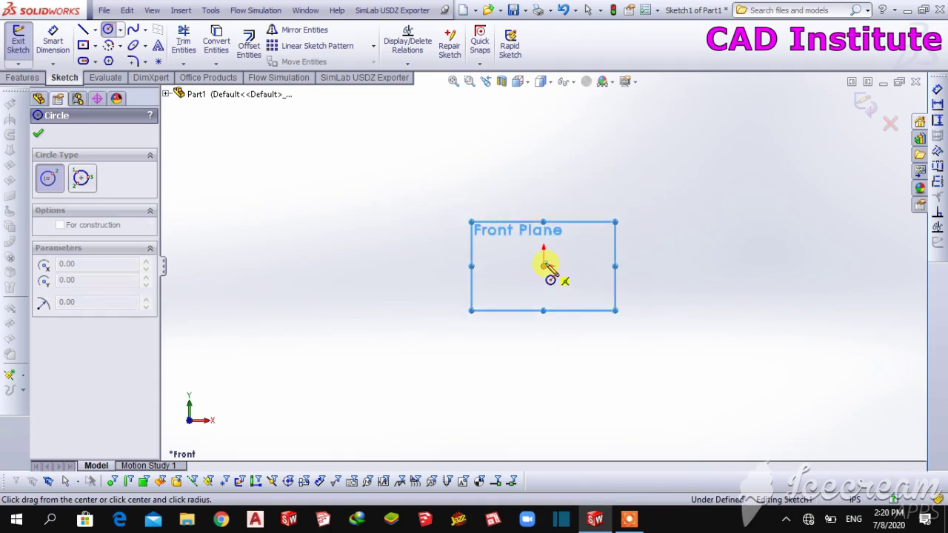
{"action": "left_click", "coordinate": [449, 317]}
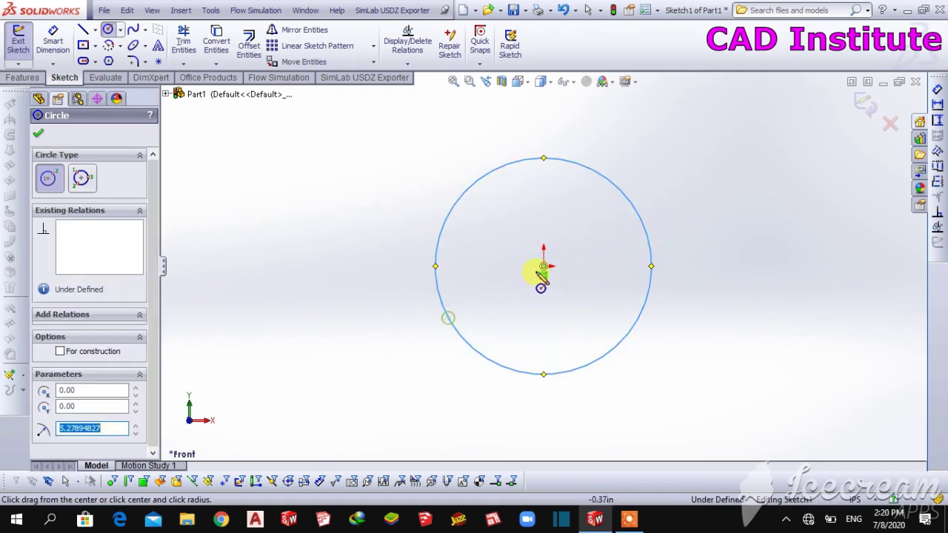
{"action": "left_click", "coordinate": [545, 265]}
{"action": "scroll", "coordinate": [544, 265], "scroll_direction": "up", "scroll_amount": 1}
{"action": "scroll", "coordinate": [481, 320], "scroll_direction": "up", "scroll_amount": 2}
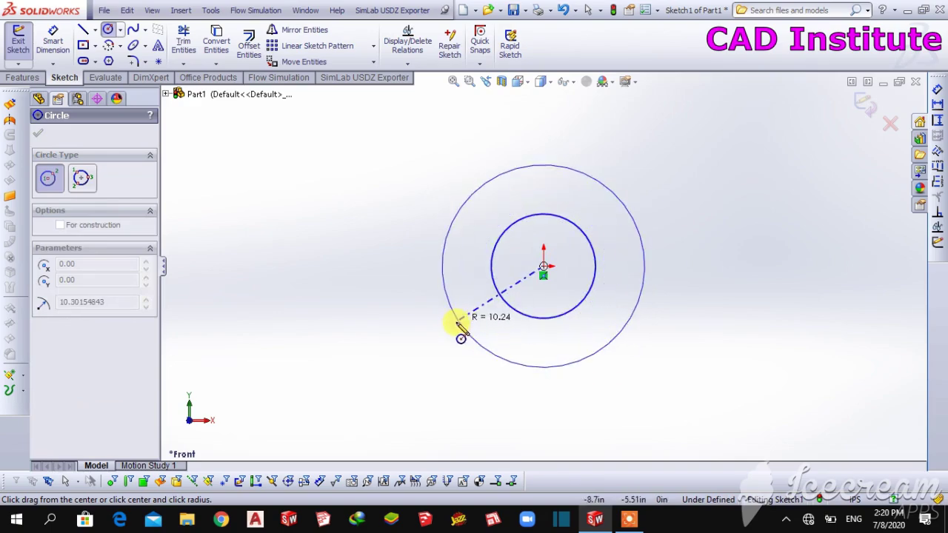
{"action": "left_click", "coordinate": [402, 348]}
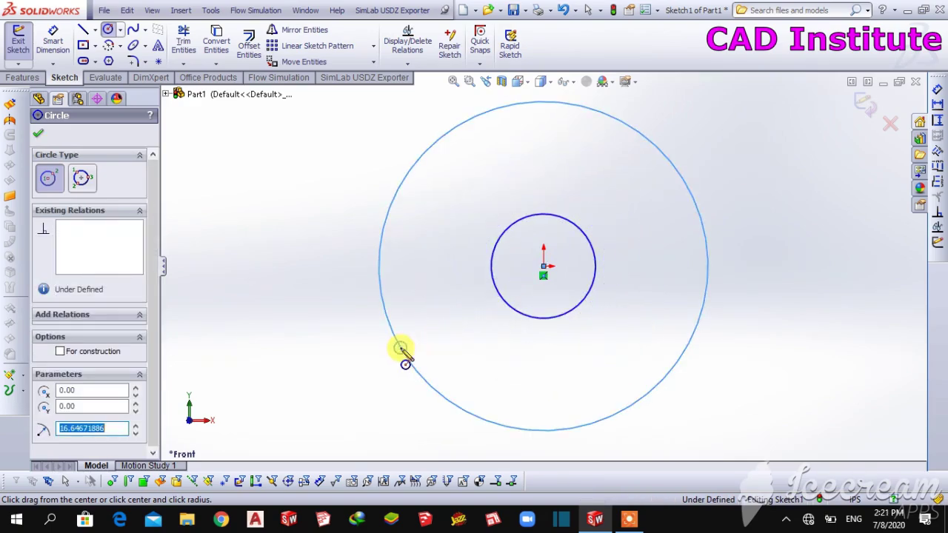
{"action": "left_click", "coordinate": [52, 40]}
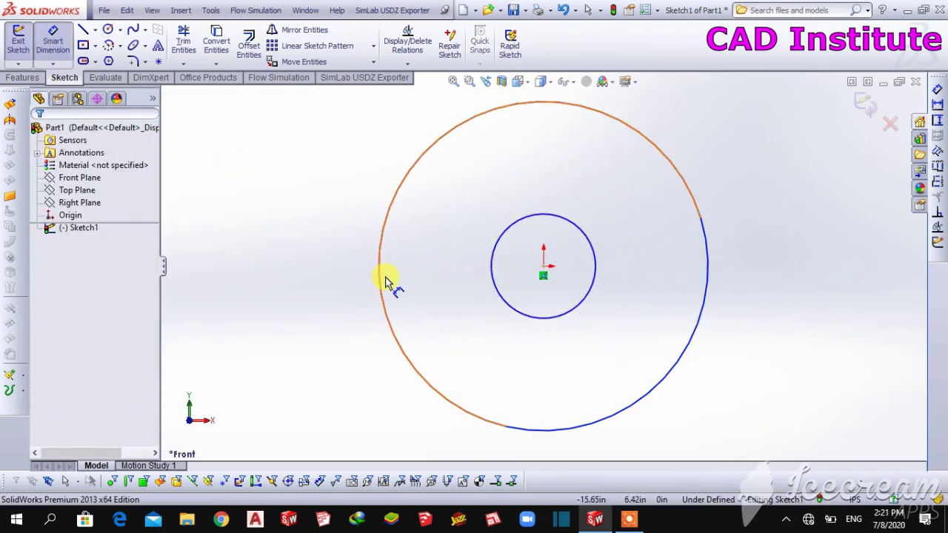
Dimension the outer circle at Ø35.
{"action": "key", "text": "f"}
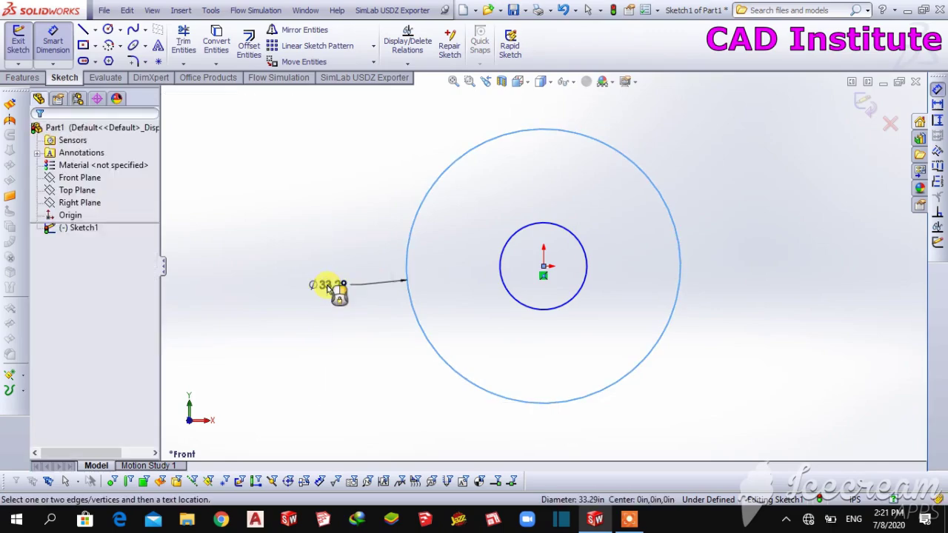
{"action": "left_click", "coordinate": [329, 287]}
{"action": "type", "text": "35"}
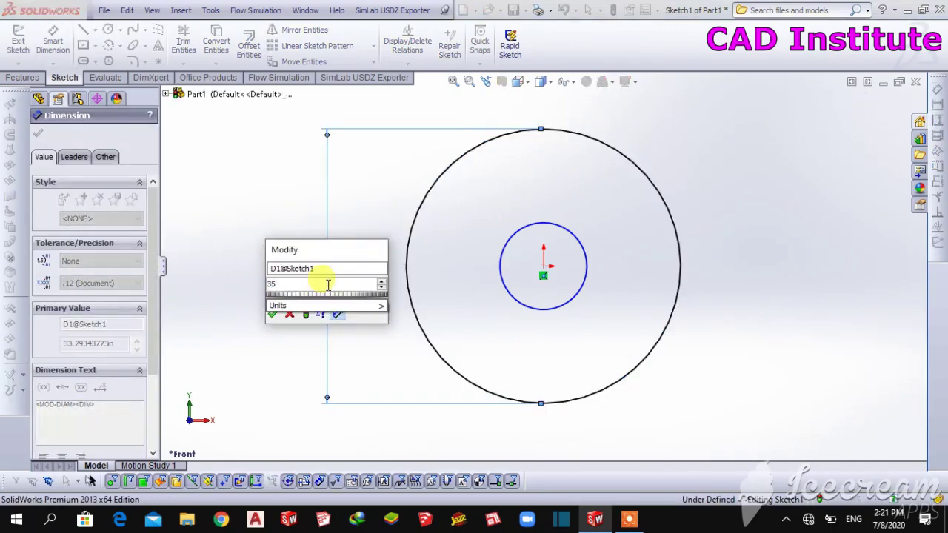
{"action": "key", "text": "Return"}
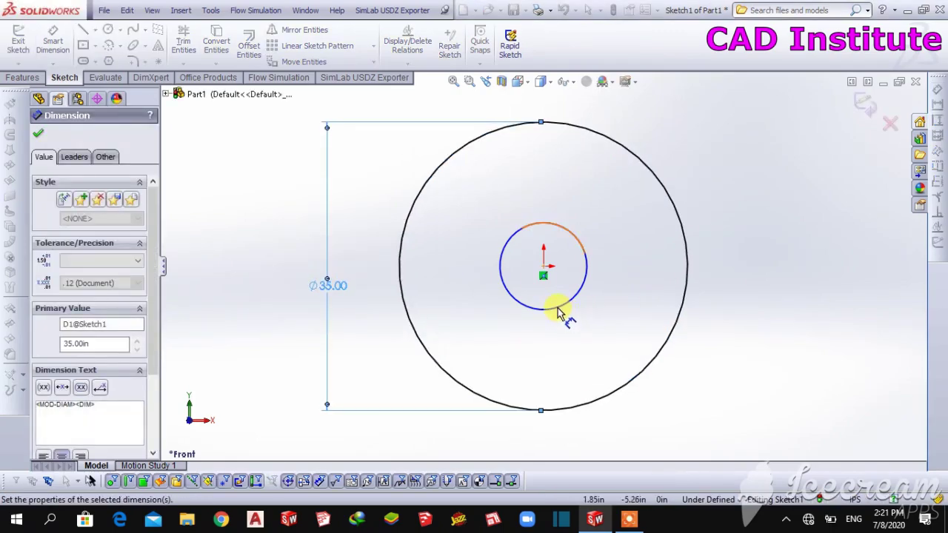
Dimension the inner circle at Ø25 and exit Smart Dimension.
{"action": "left_click", "coordinate": [466, 343]}
{"action": "left_click", "coordinate": [488, 348]}
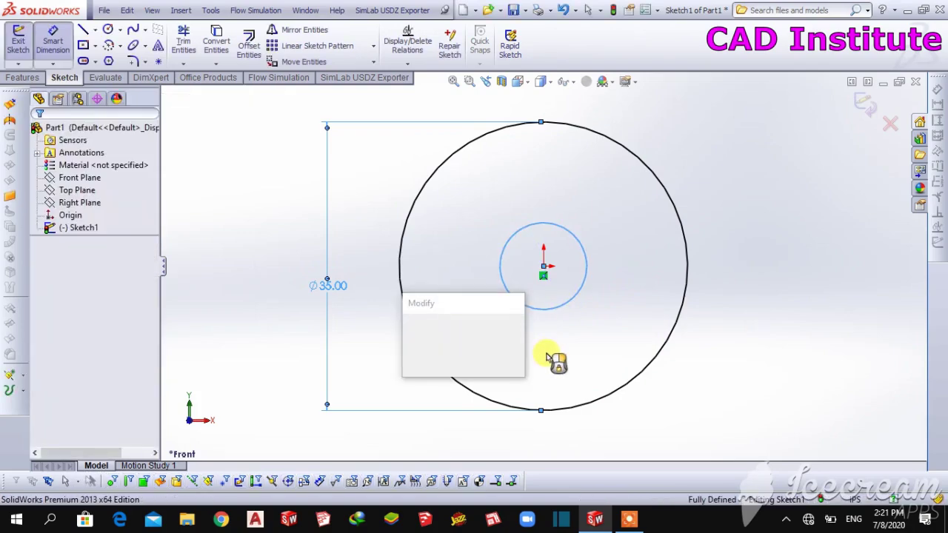
{"action": "type", "text": "25"}
{"action": "key", "text": "Return"}
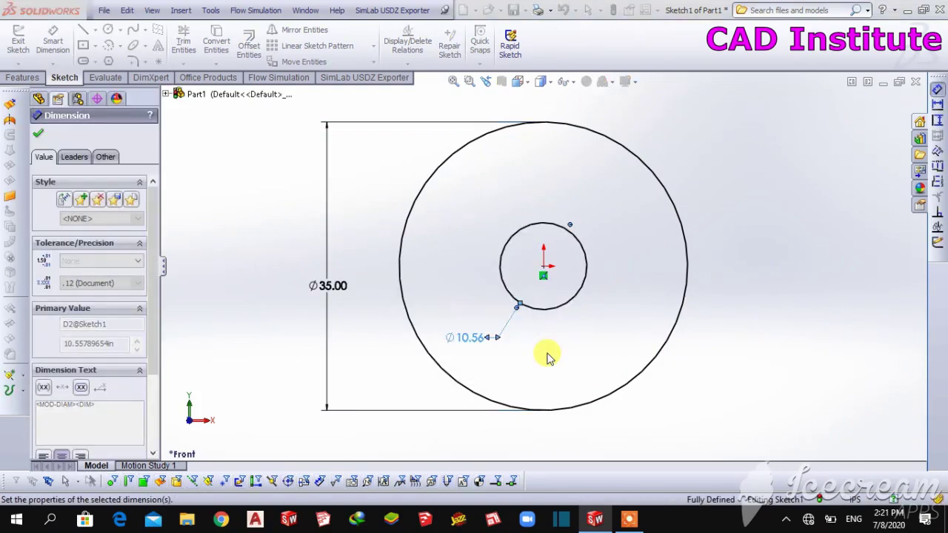
{"action": "key", "text": "f"}
{"action": "right_click", "coordinate": [330, 156]}
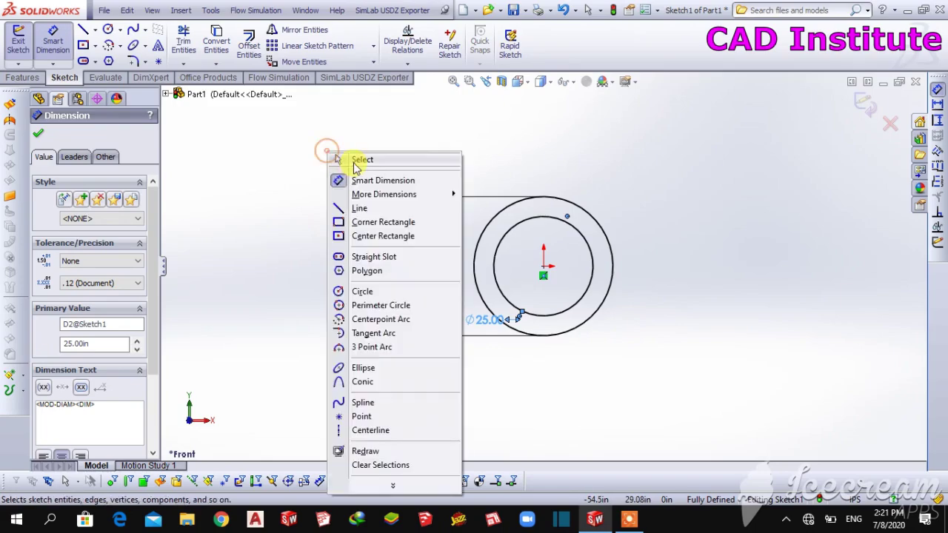
{"action": "left_click", "coordinate": [353, 162]}
{"action": "scroll", "coordinate": [403, 181], "scroll_direction": "up", "scroll_amount": 1}
{"action": "middle_click_drag", "start_coordinate": [354, 176], "coordinate": [220, 141], "text": "ctrl"}
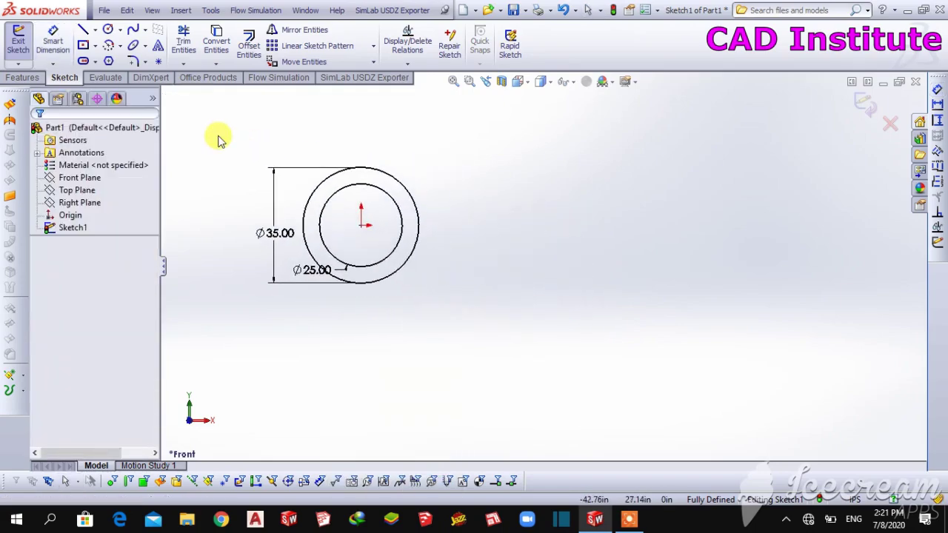
Draw a horizontal centerline from the circles' centre far out to the right.
{"action": "scroll", "coordinate": [219, 141], "scroll_direction": "up", "scroll_amount": 2}
{"action": "mouse_move", "coordinate": [199, 178]}
{"action": "middle_mouse_down", "text": "ctrl"}
{"action": "mouse_move", "coordinate": [220, 189]}
{"action": "mouse_move", "coordinate": [213, 189]}
{"action": "middle_mouse_up", "text": "ctrl"}
{"action": "left_click", "coordinate": [94, 30]}
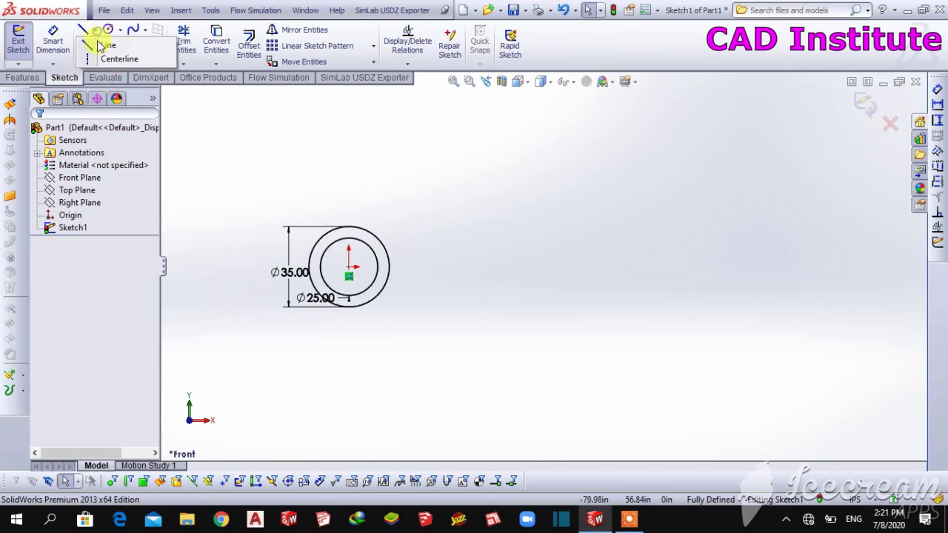
{"action": "left_click", "coordinate": [96, 57]}
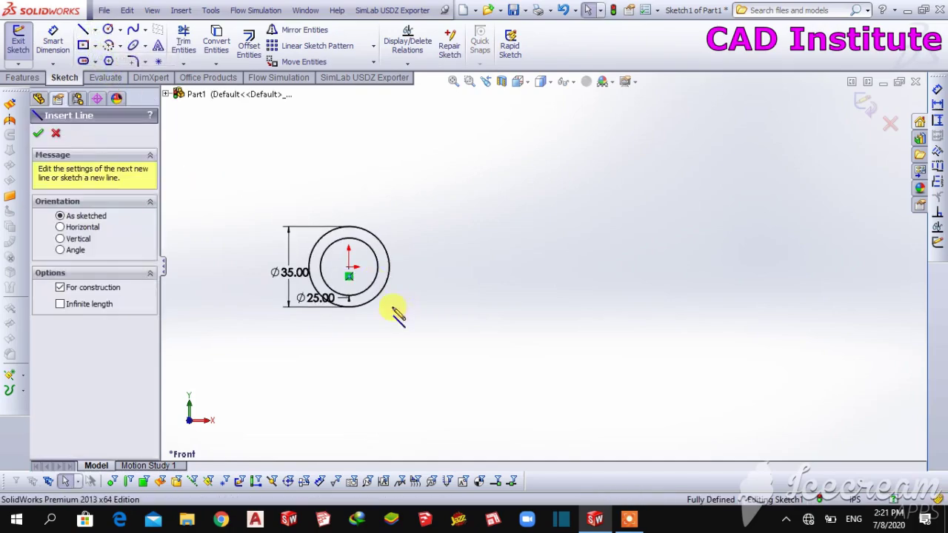
{"action": "left_click", "coordinate": [349, 267]}
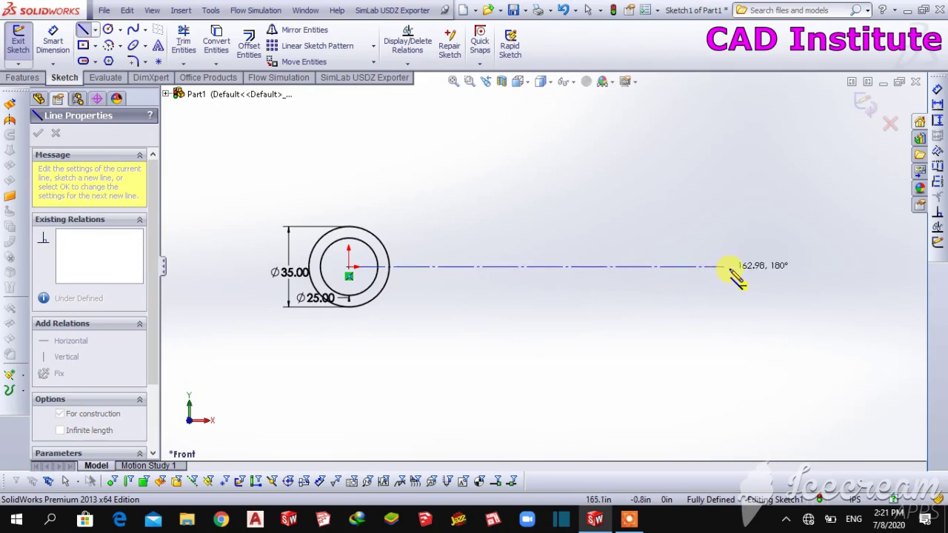
{"action": "left_click", "coordinate": [785, 266]}
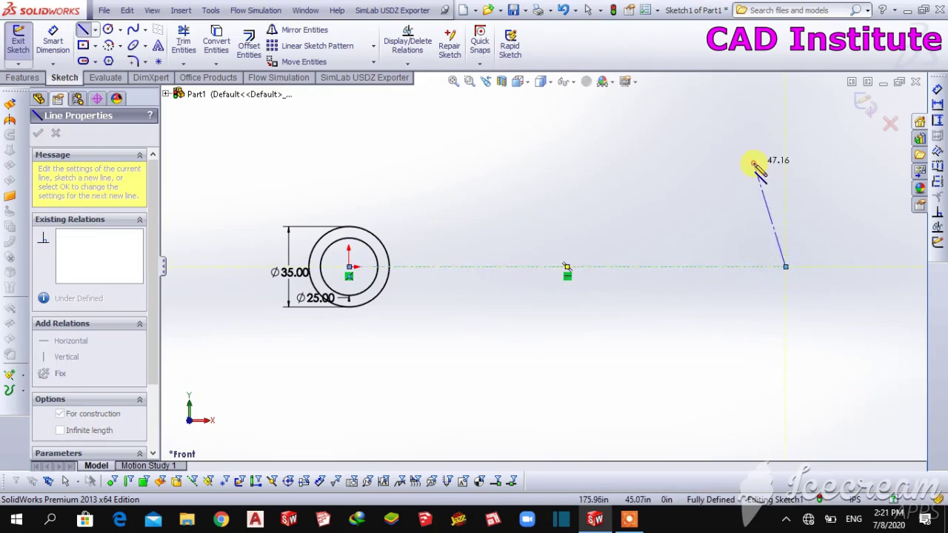
{"action": "right_click", "coordinate": [751, 162]}
{"action": "left_click", "coordinate": [792, 169]}
{"action": "key", "text": "Escape"}
{"action": "middle_click_drag", "start_coordinate": [625, 184], "coordinate": [528, 181], "text": "ctrl"}
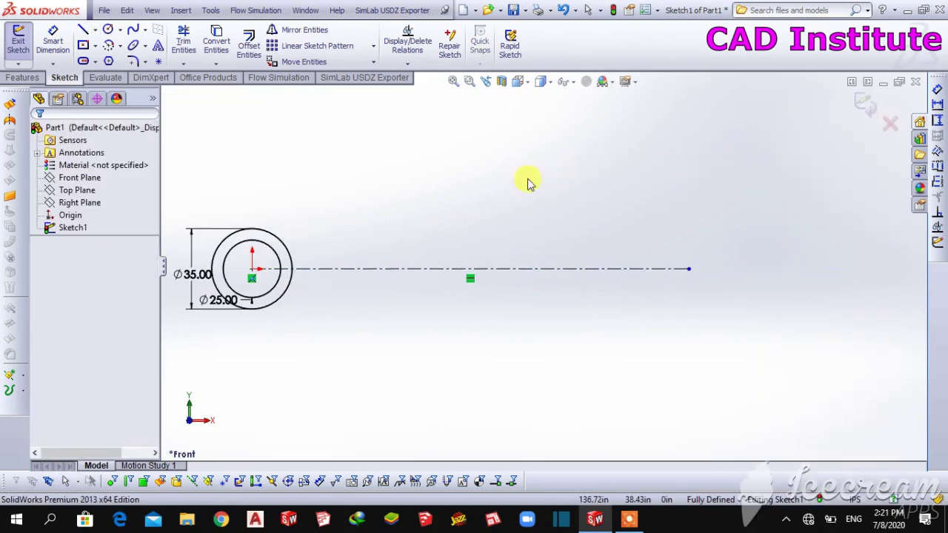
Draw two concentric circles centred on the centerline's right end.
{"action": "left_click", "coordinate": [688, 269]}
{"action": "left_click", "coordinate": [728, 353]}
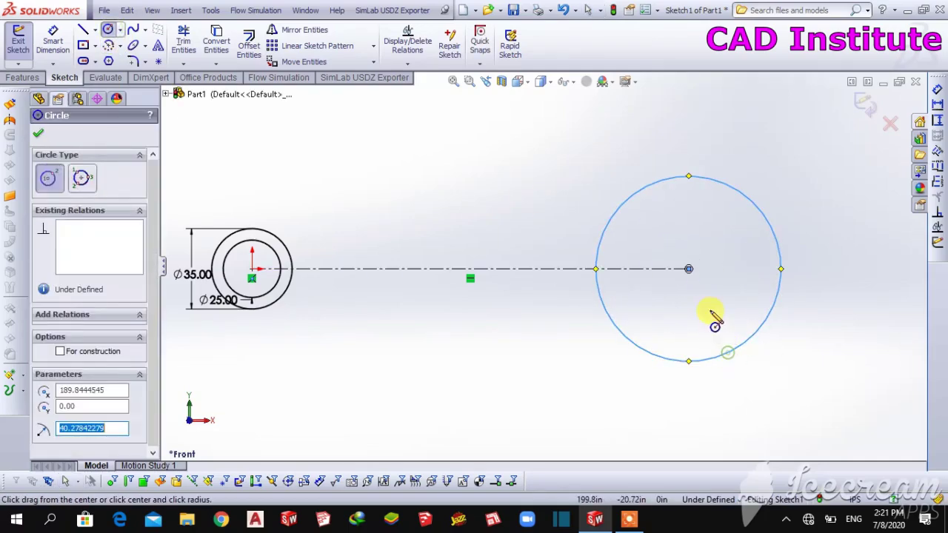
{"action": "left_click", "coordinate": [689, 269]}
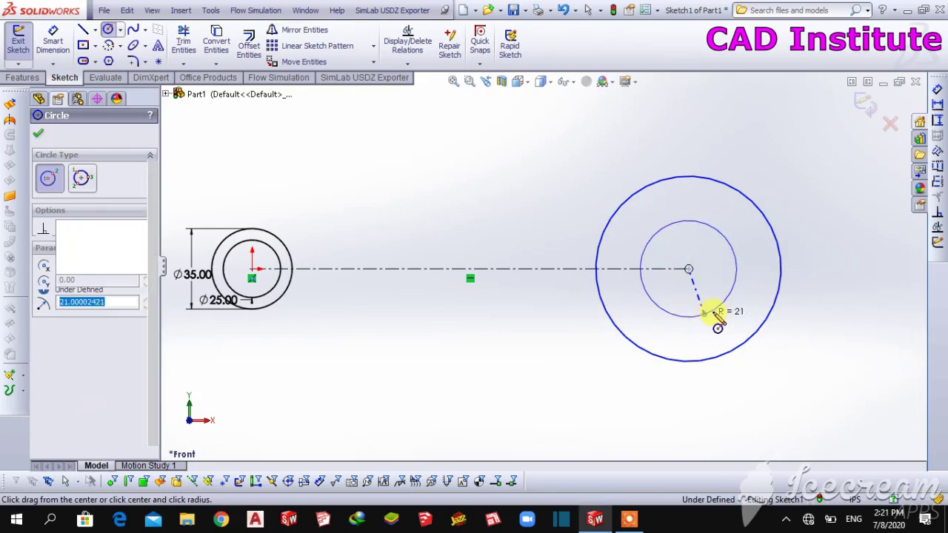
{"action": "left_click", "coordinate": [710, 311]}
{"action": "right_click", "coordinate": [832, 135]}
{"action": "left_click", "coordinate": [837, 135]}
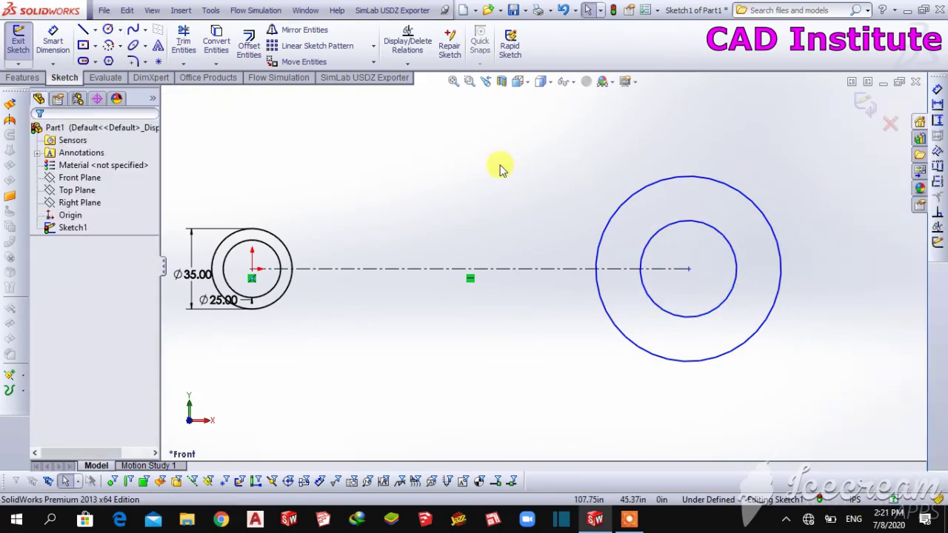
Dimension the large end circle Ø60 and the inner end circle Ø50.
{"action": "left_click", "coordinate": [52, 40]}
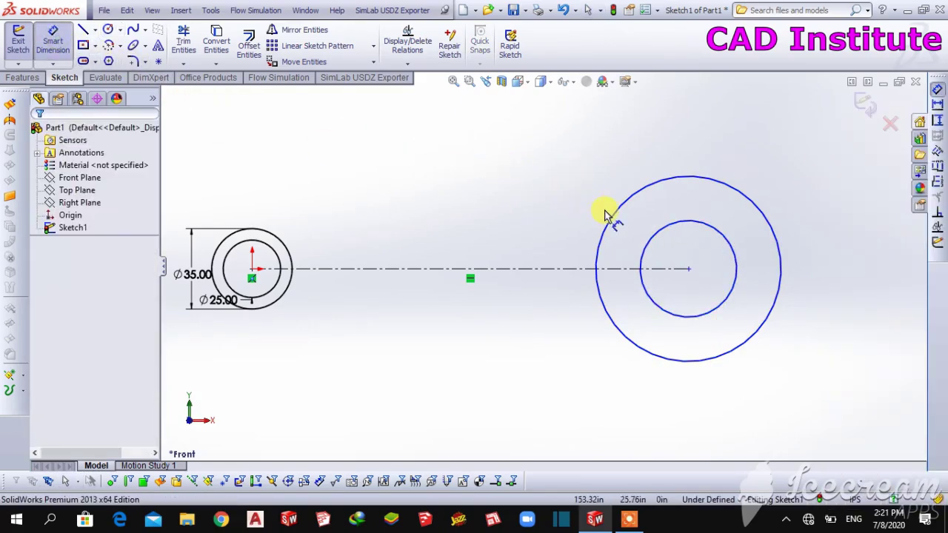
{"action": "left_click", "coordinate": [590, 171]}
{"action": "left_click", "coordinate": [591, 169]}
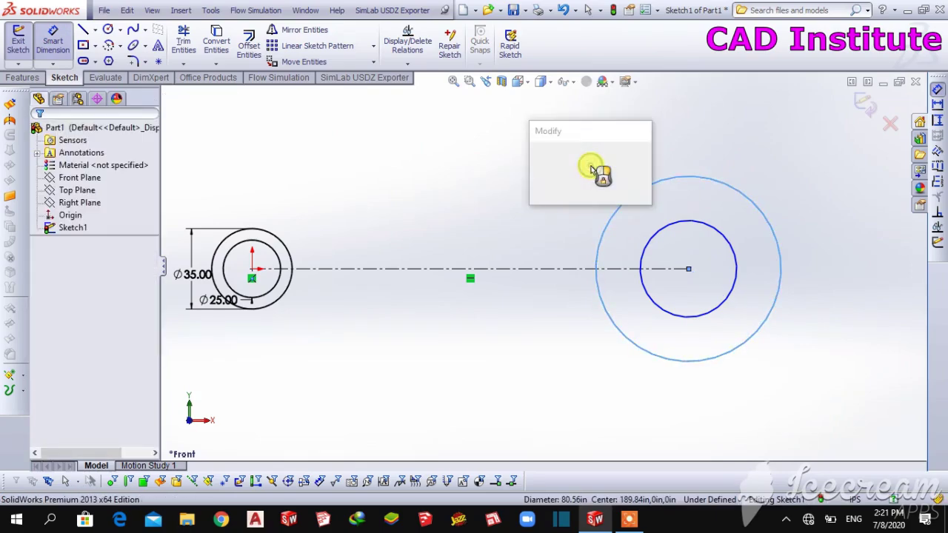
{"action": "type", "text": "60"}
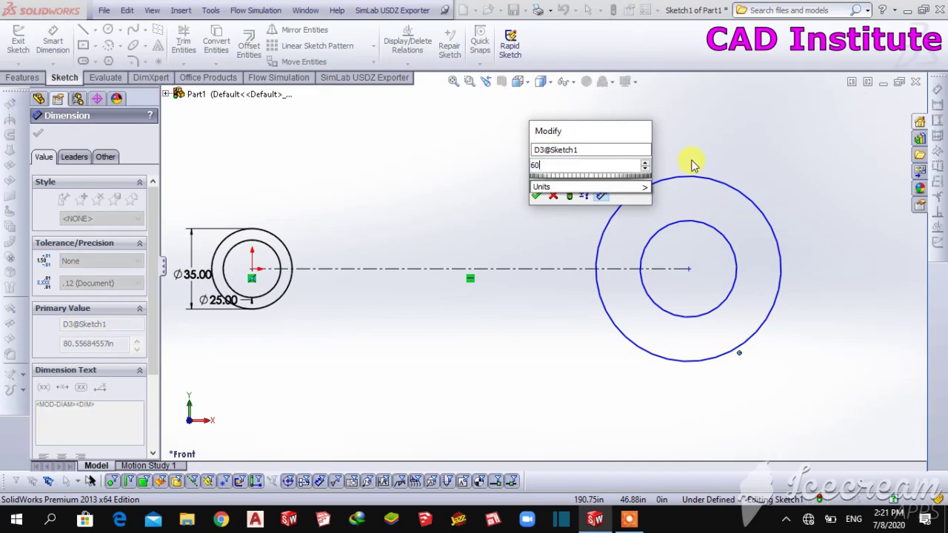
{"action": "key", "text": "Return"}
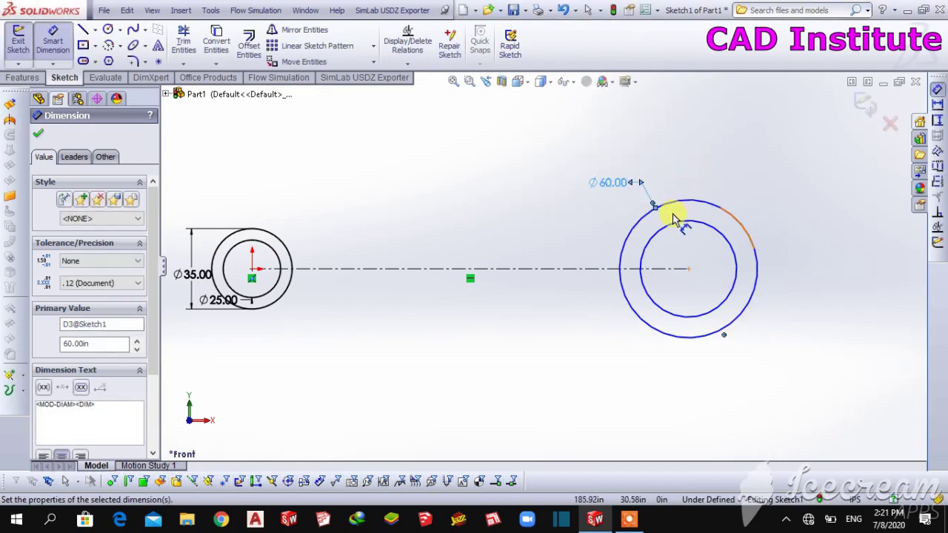
{"action": "left_click", "coordinate": [685, 169]}
{"action": "type", "text": "42."}
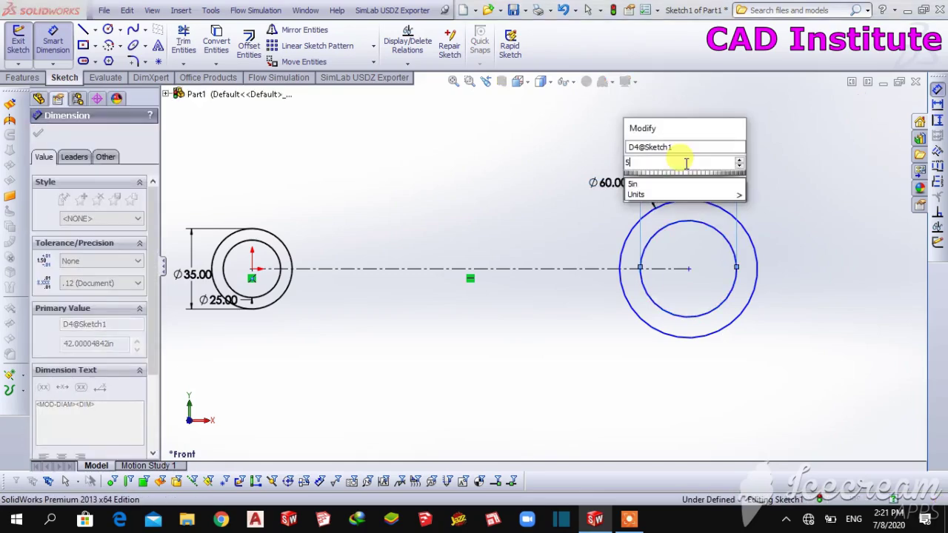
{"action": "type", "text": "0"}
{"action": "key", "text": "Return"}
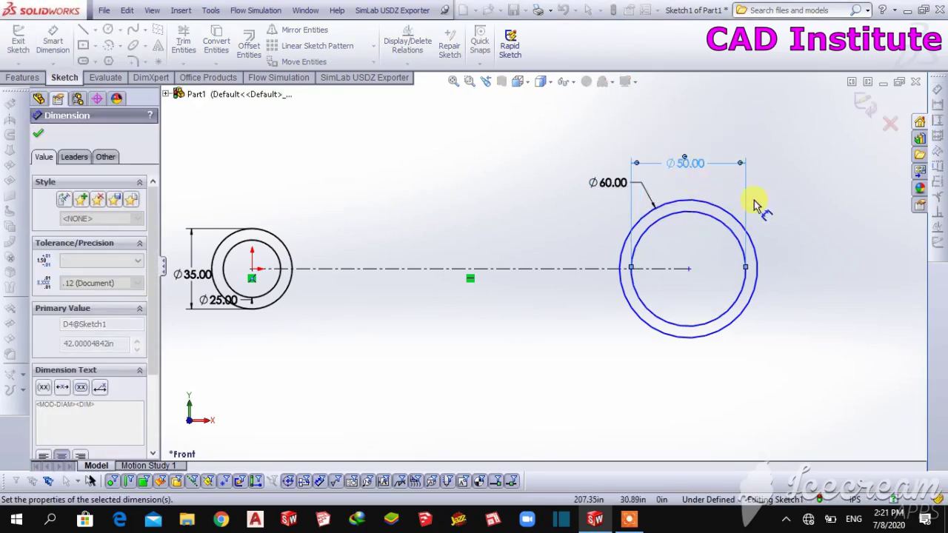
{"action": "right_click", "coordinate": [769, 166]}
{"action": "left_click", "coordinate": [808, 170]}
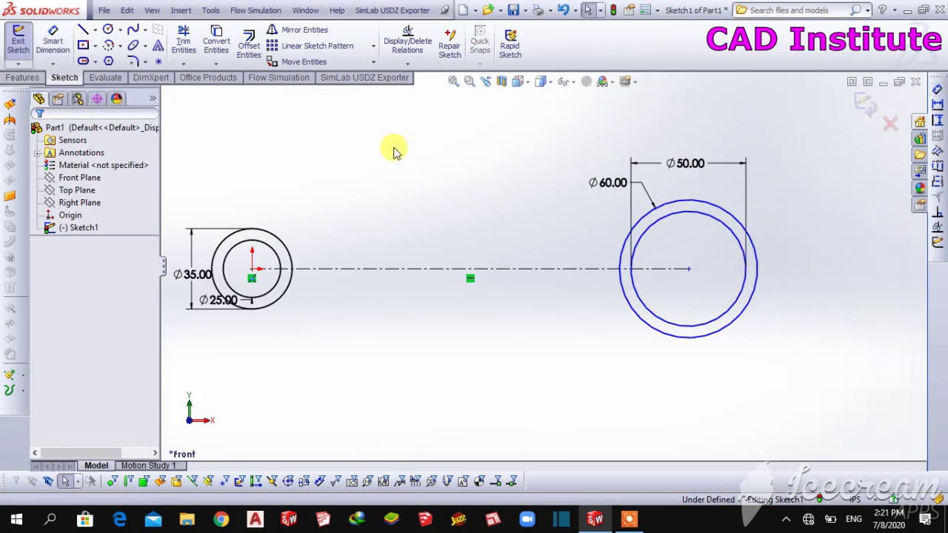
Dimension the centerline 200 so the two circle centres are 200 apart.
{"action": "left_click", "coordinate": [53, 41]}
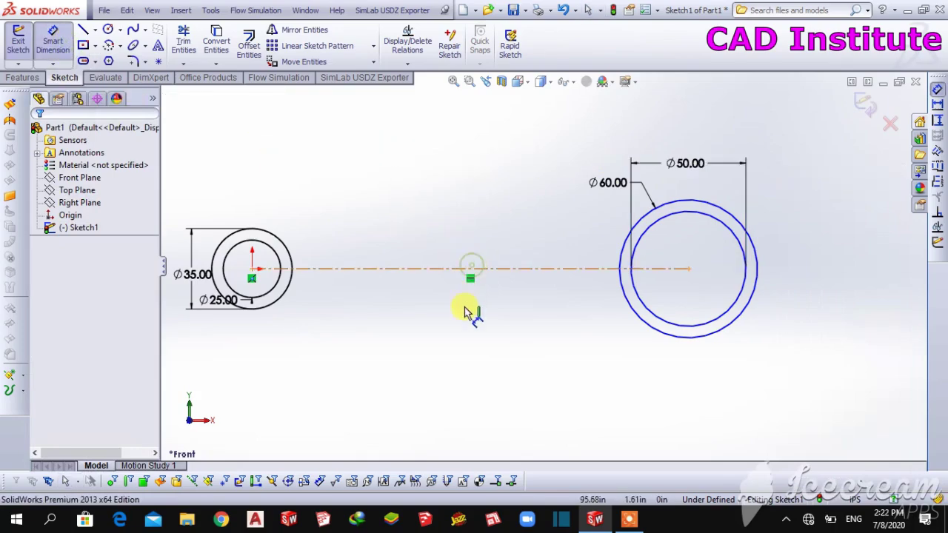
{"action": "left_click", "coordinate": [468, 270]}
{"action": "left_click", "coordinate": [512, 361]}
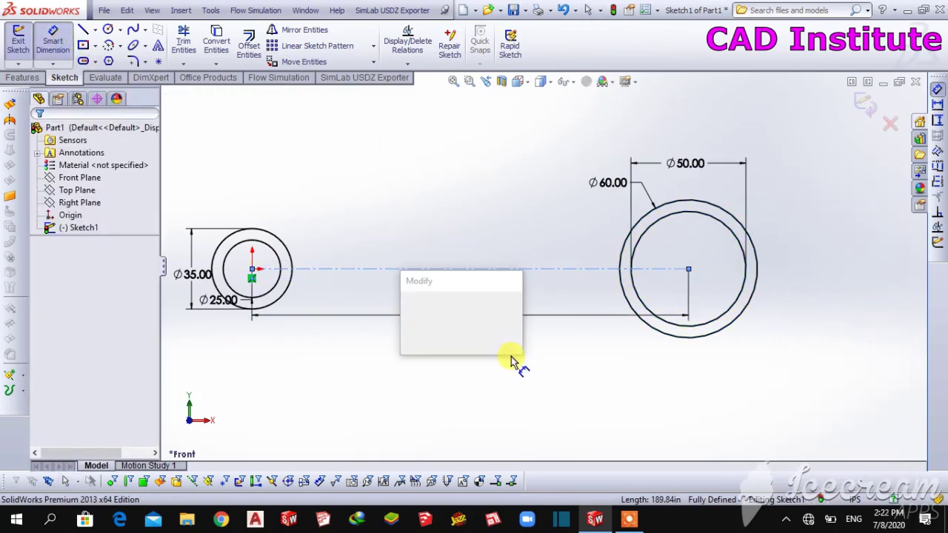
{"action": "type", "text": "200"}
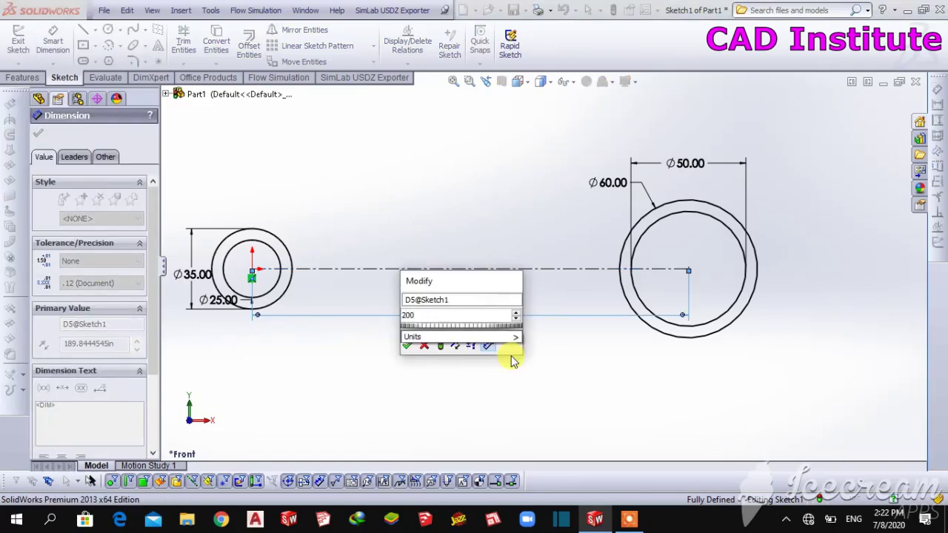
{"action": "key", "text": "Return"}
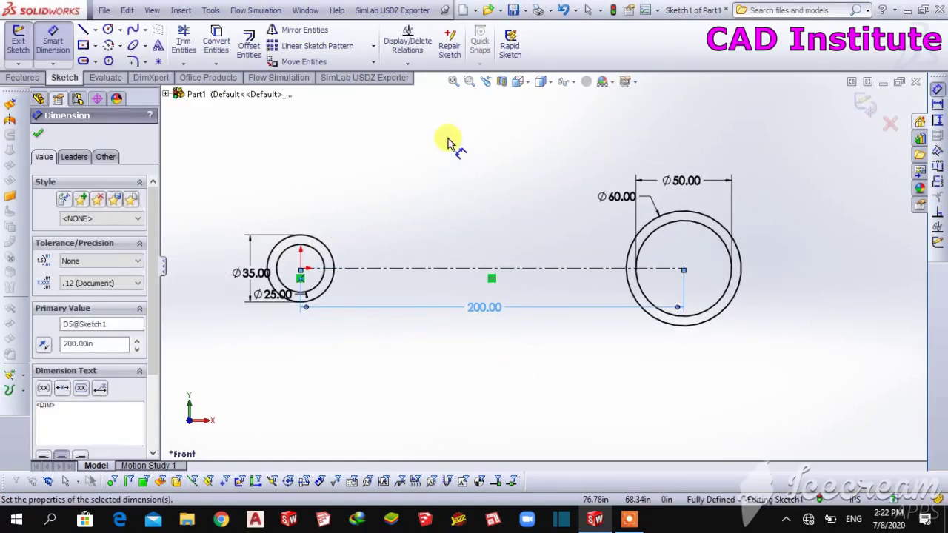
{"action": "right_click", "coordinate": [447, 141]}
{"action": "left_click", "coordinate": [478, 144]}
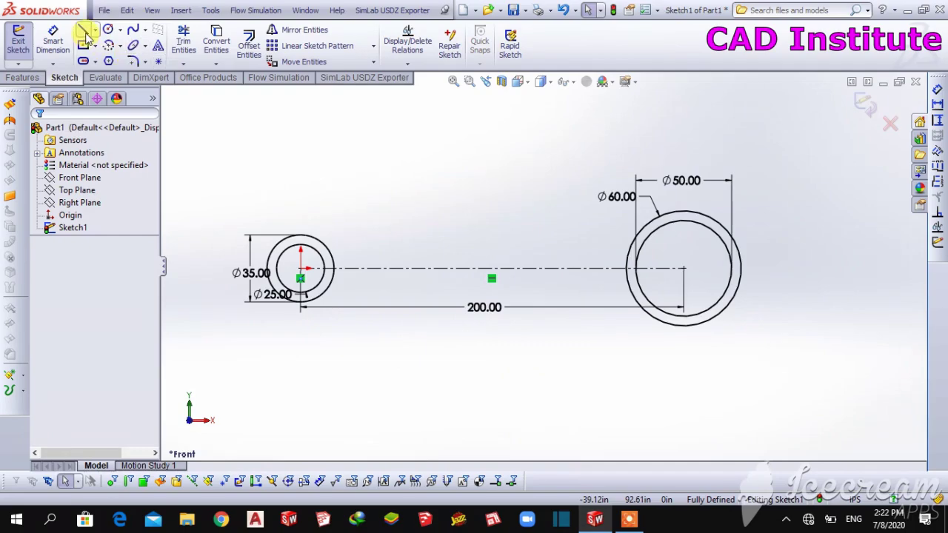
Draw a vertical line through the top and bottom of the right-hand circles.
{"action": "left_click", "coordinate": [86, 34]}
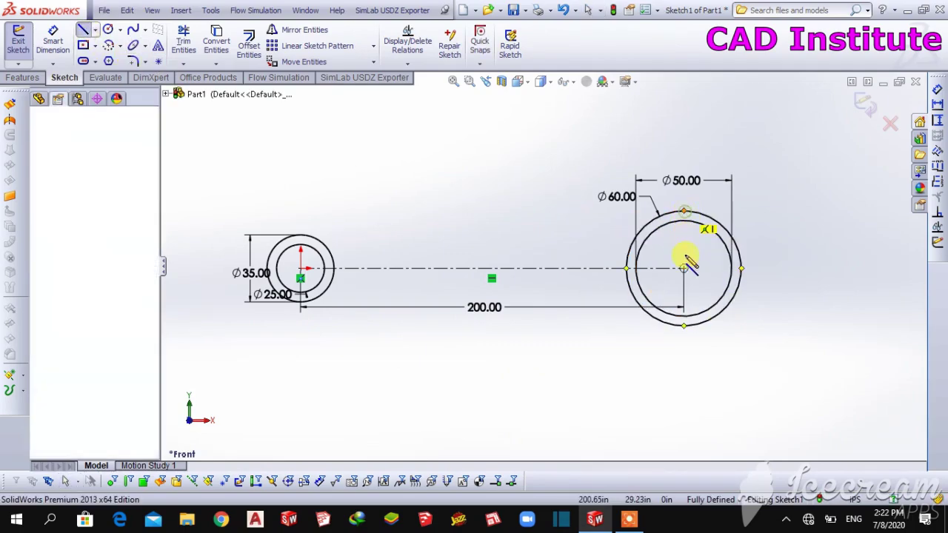
{"action": "left_click", "coordinate": [683, 211]}
{"action": "left_click", "coordinate": [683, 326]}
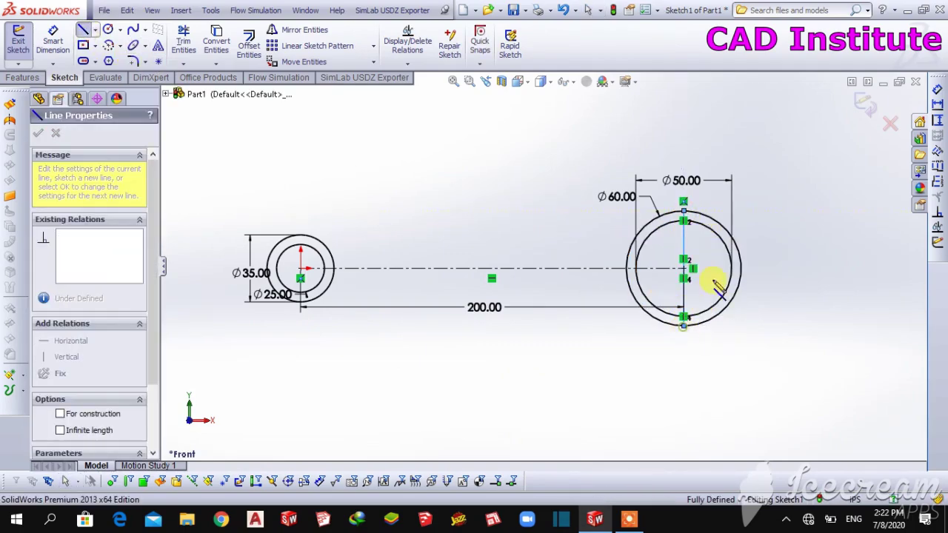
{"action": "right_click", "coordinate": [761, 140]}
{"action": "left_click", "coordinate": [799, 139]}
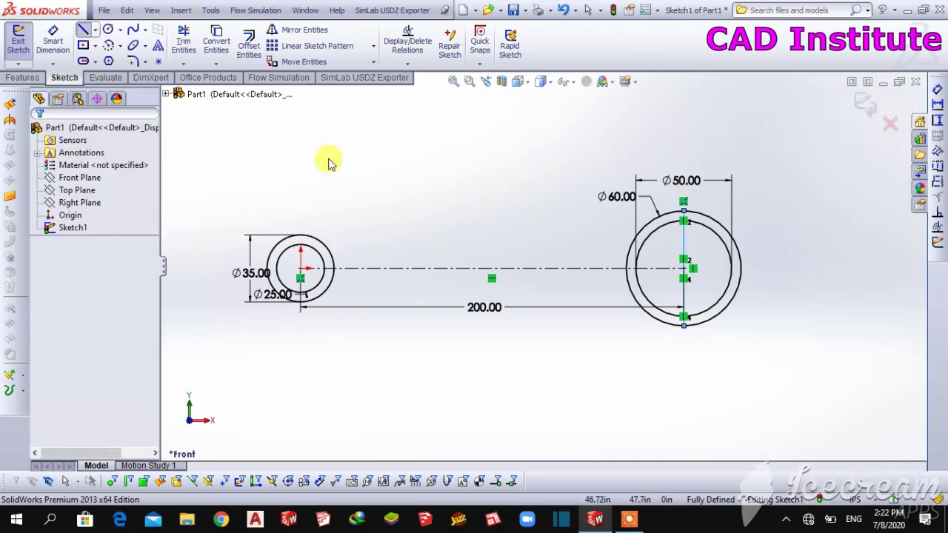
Power-trim away the right halves of both right circles and the vertical line.
{"action": "left_click", "coordinate": [183, 41]}
{"action": "left_click_drag", "start_coordinate": [742, 203], "coordinate": [669, 268]}
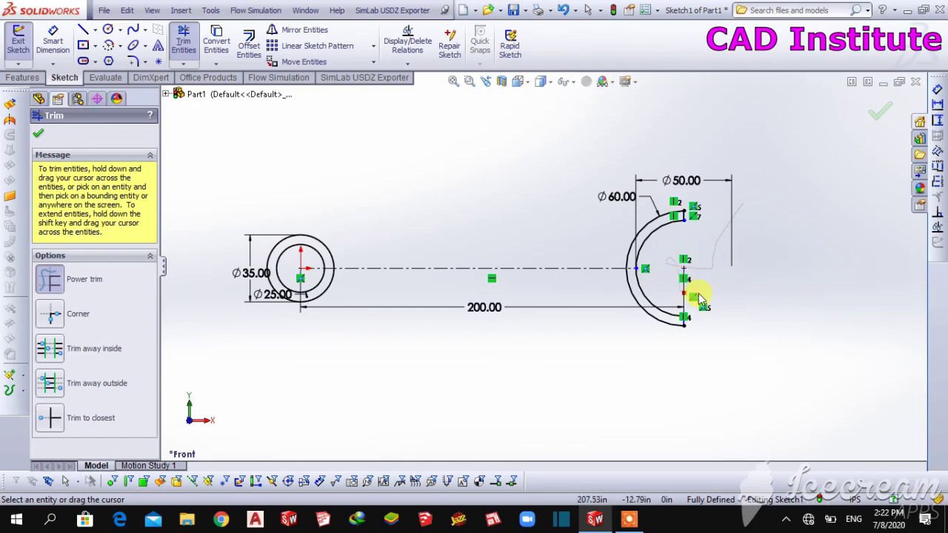
{"action": "left_click_drag", "start_coordinate": [699, 299], "coordinate": [766, 290]}
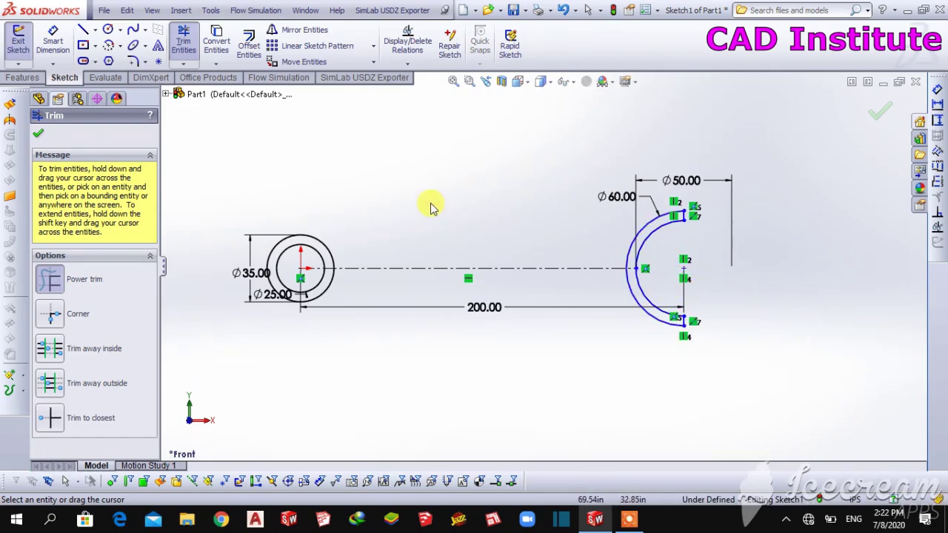
Extrude the sketch Mid Plane to a depth of 25, forming a tube and a C-shaped half ring.
{"action": "left_click", "coordinate": [37, 135]}
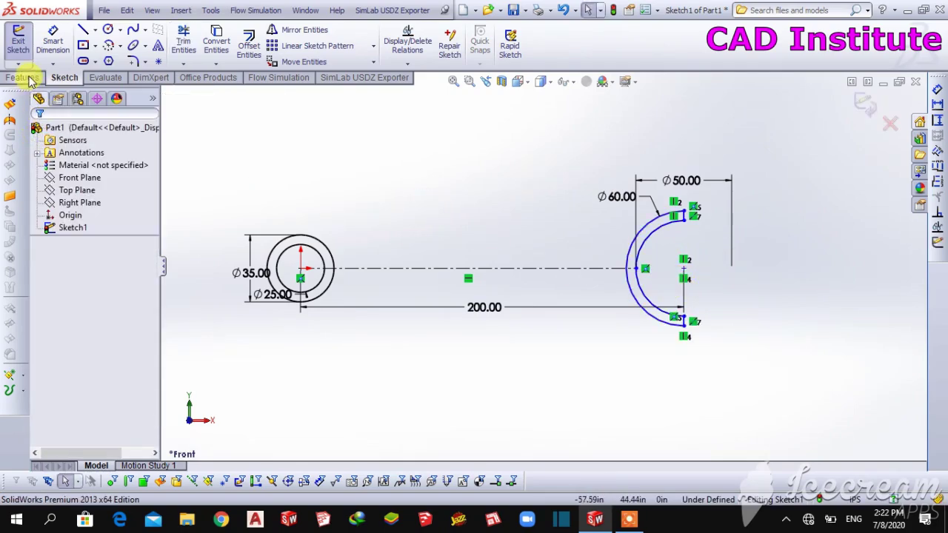
{"action": "left_click", "coordinate": [28, 79]}
{"action": "left_click", "coordinate": [24, 44]}
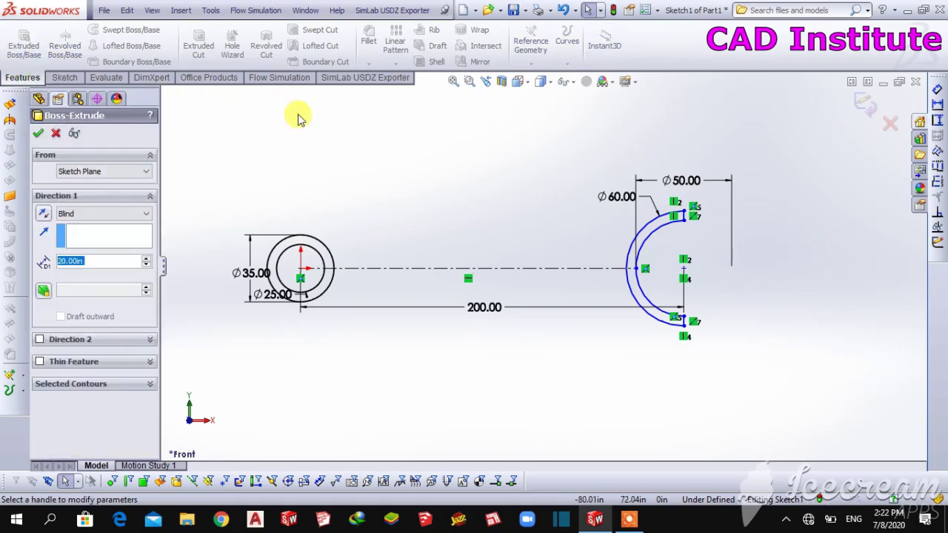
{"action": "left_click", "coordinate": [136, 216]}
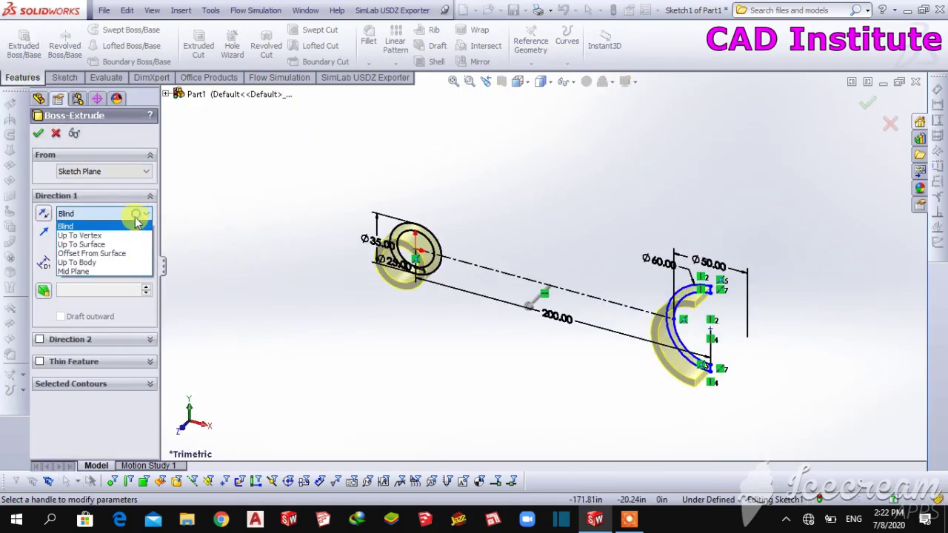
{"action": "left_click", "coordinate": [116, 271]}
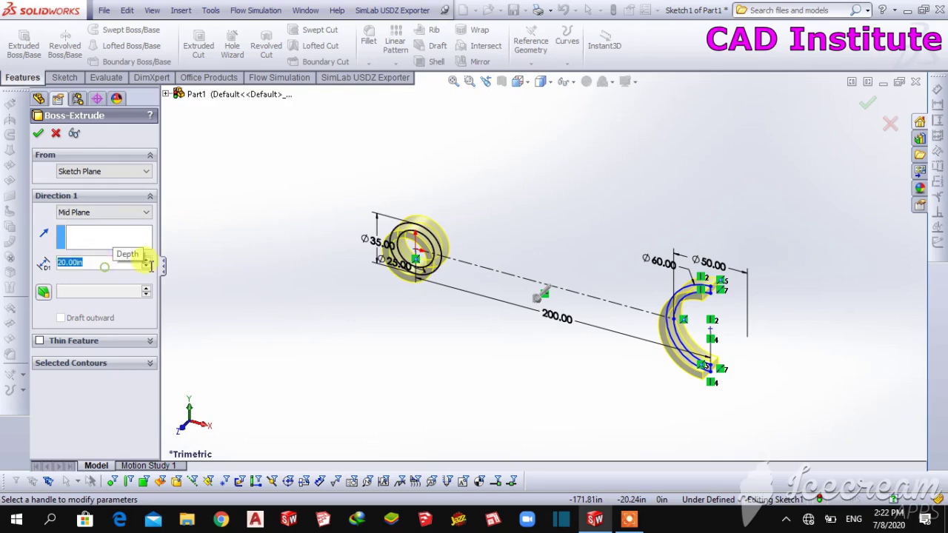
{"action": "type", "text": "25"}
{"action": "key", "text": "Return"}
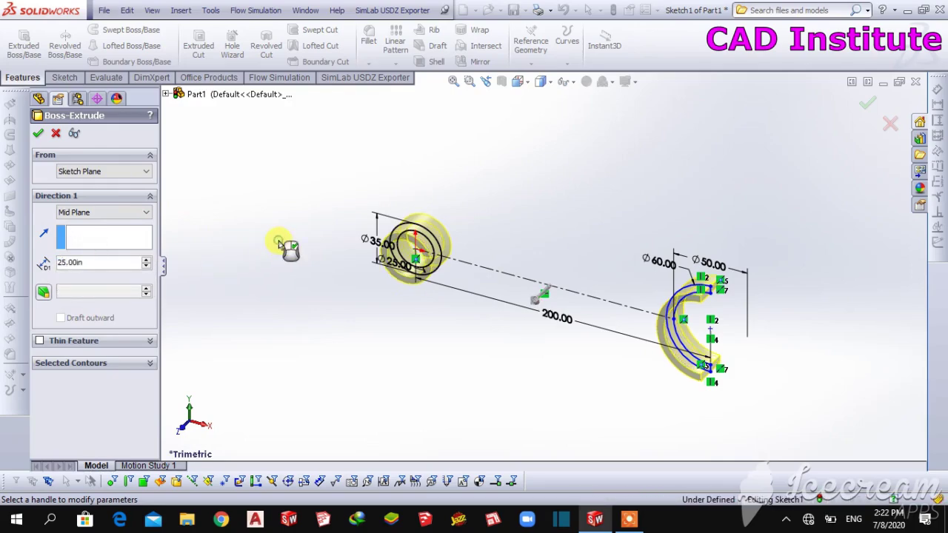
{"action": "left_click", "coordinate": [37, 133]}
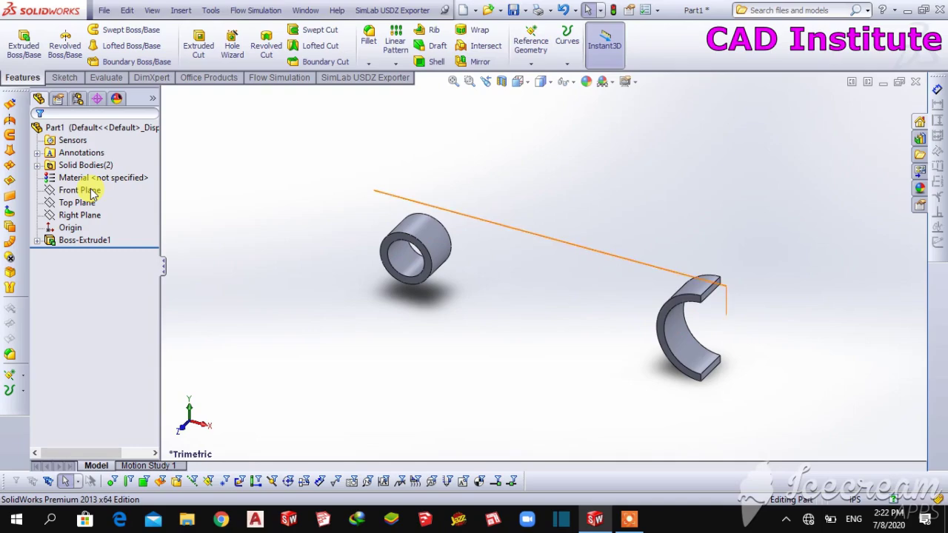
Start a new sketch on the Front Plane and view it Normal To.
{"action": "left_click", "coordinate": [91, 191]}
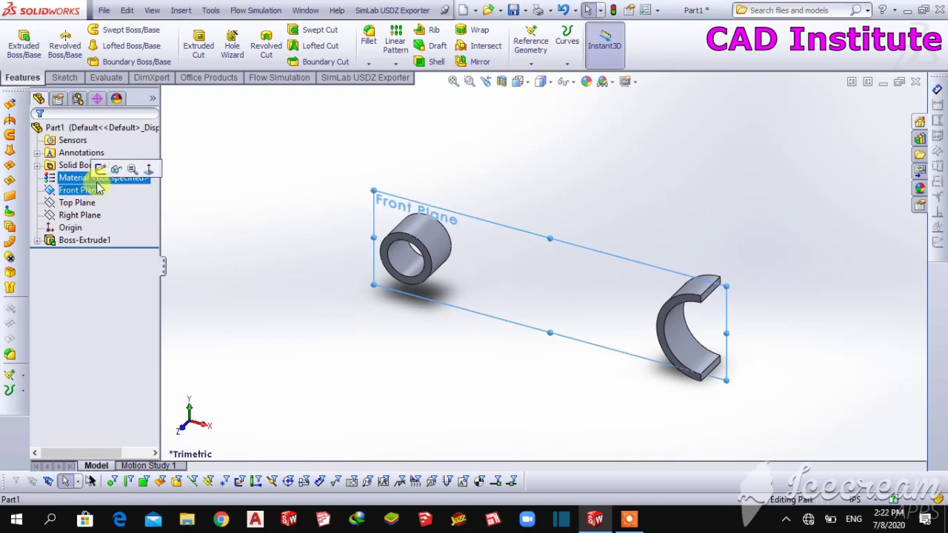
{"action": "left_click", "coordinate": [94, 163]}
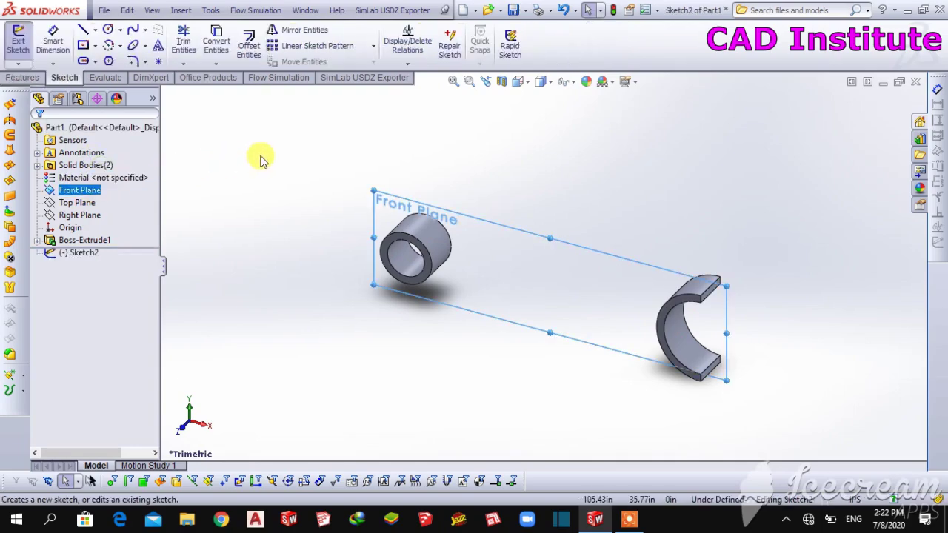
{"action": "left_click", "coordinate": [518, 82]}
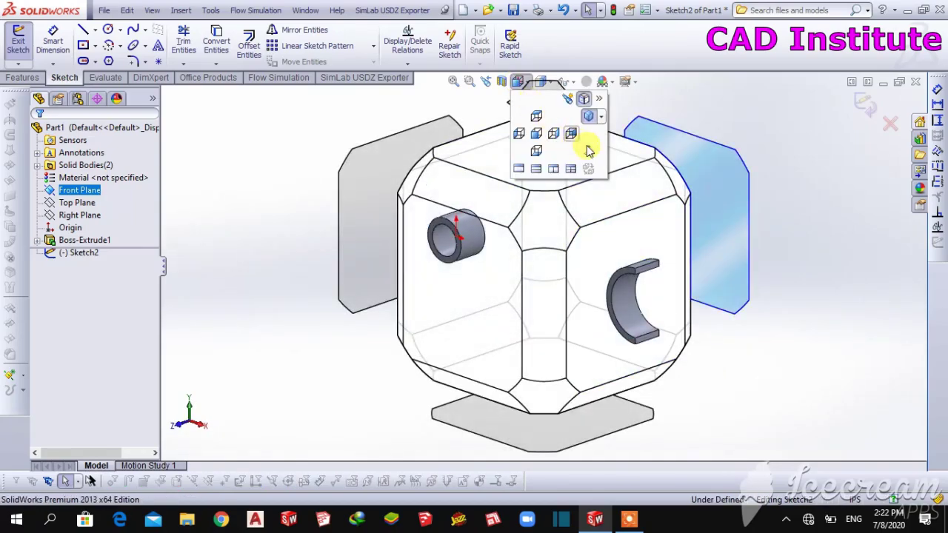
{"action": "left_click", "coordinate": [587, 145]}
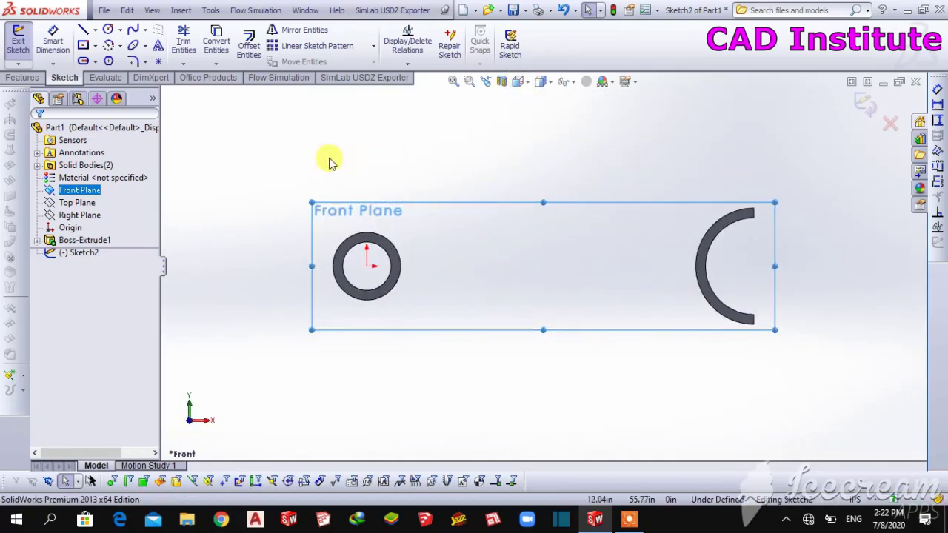
Draw a construction line from the ring's right edge to the C-shaped arc.
{"action": "left_click", "coordinate": [83, 30]}
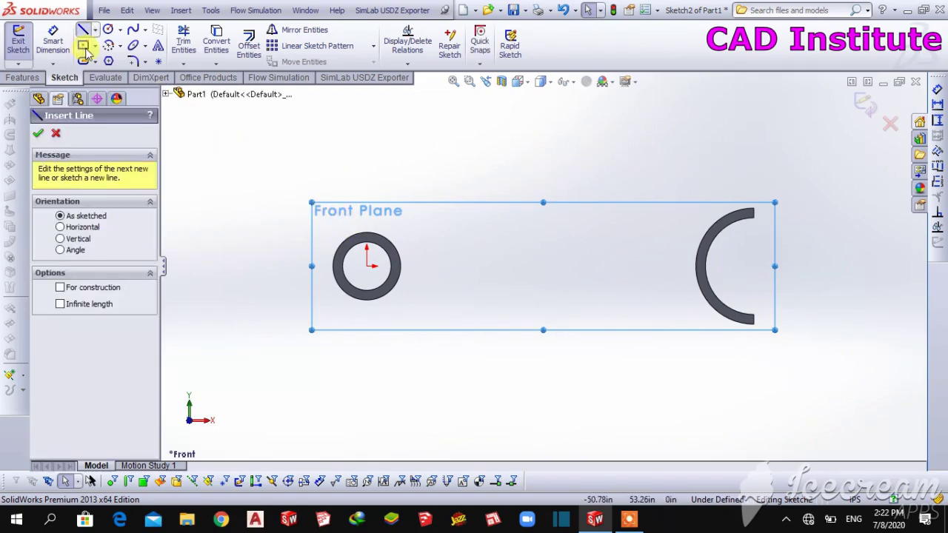
{"action": "left_click", "coordinate": [399, 265]}
{"action": "left_click_drag", "start_coordinate": [700, 262], "coordinate": [698, 265]}
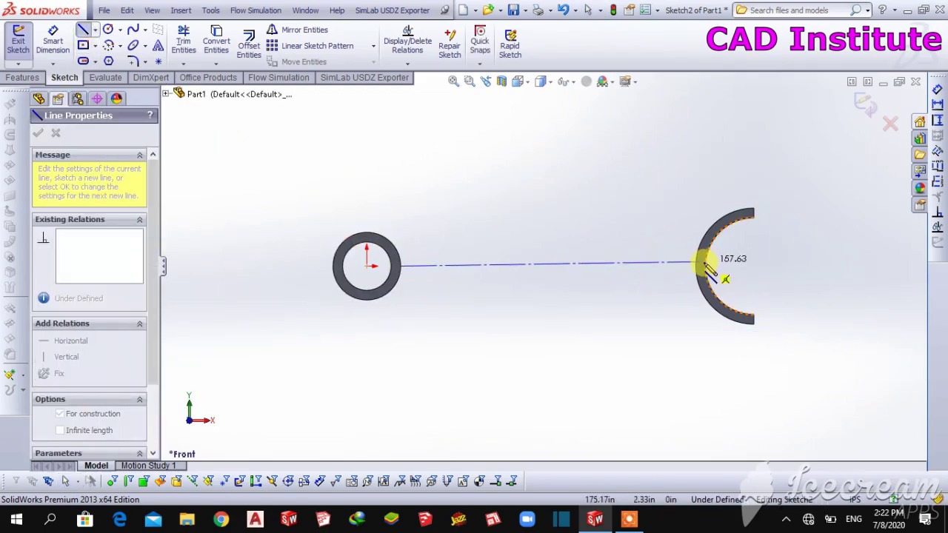
{"action": "left_click", "coordinate": [696, 265]}
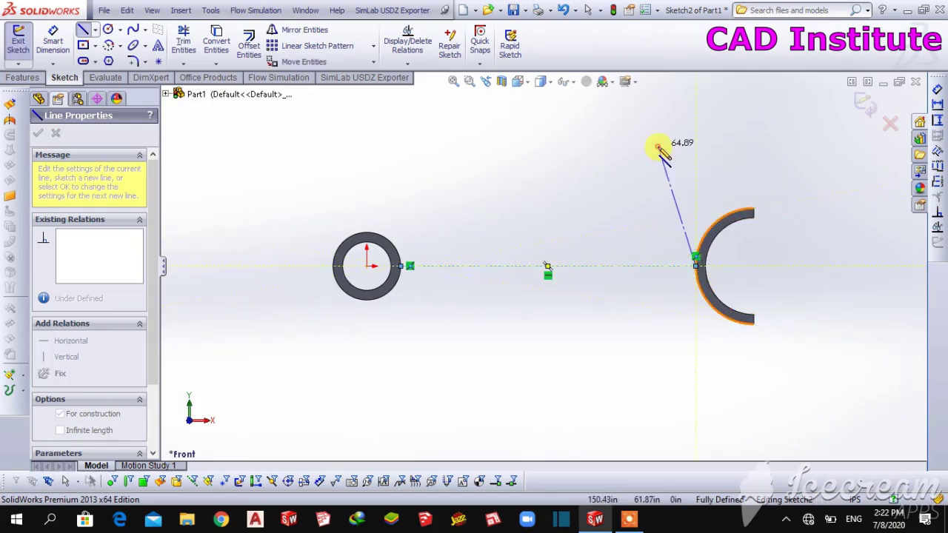
{"action": "right_click", "coordinate": [656, 139]}
{"action": "left_click", "coordinate": [689, 141]}
{"action": "left_click", "coordinate": [249, 46]}
{"action": "type", "text": "12.5"}
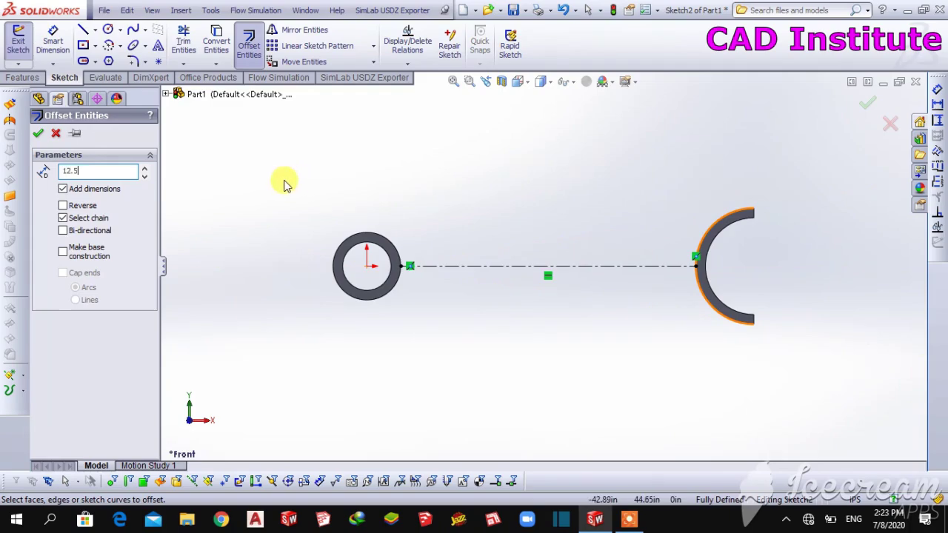
Offset the construction line 12.50 upward and draw a short horizontal and slanted line from the arc top.
{"action": "left_click", "coordinate": [475, 266]}
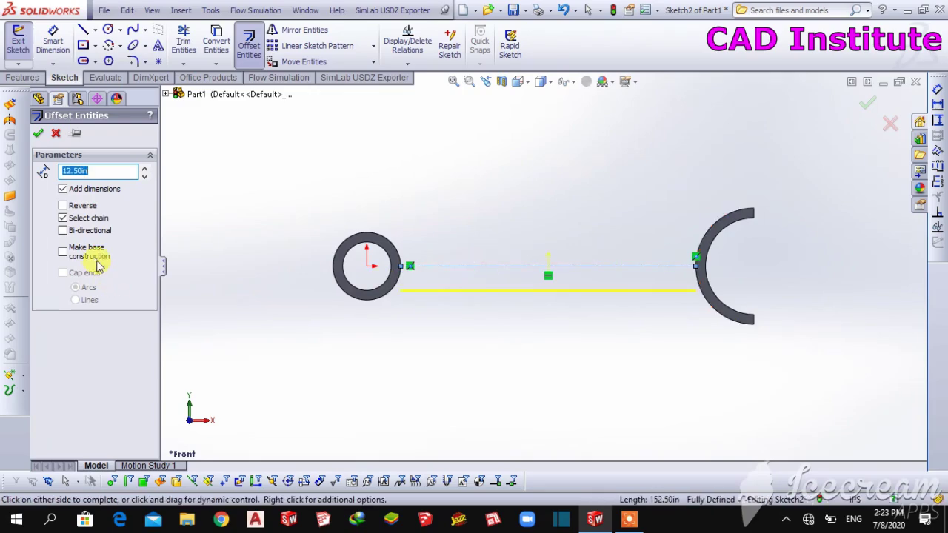
{"action": "left_click", "coordinate": [38, 135]}
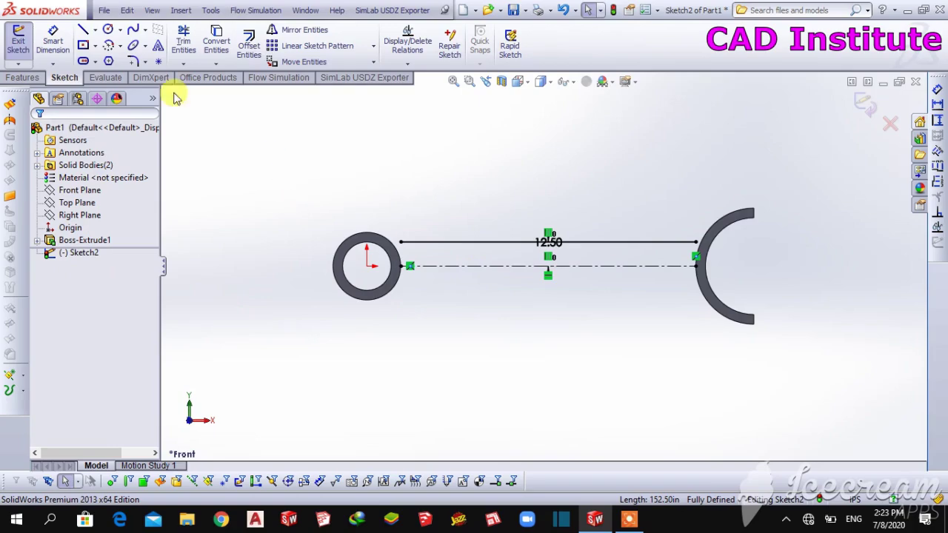
{"action": "left_click", "coordinate": [754, 211]}
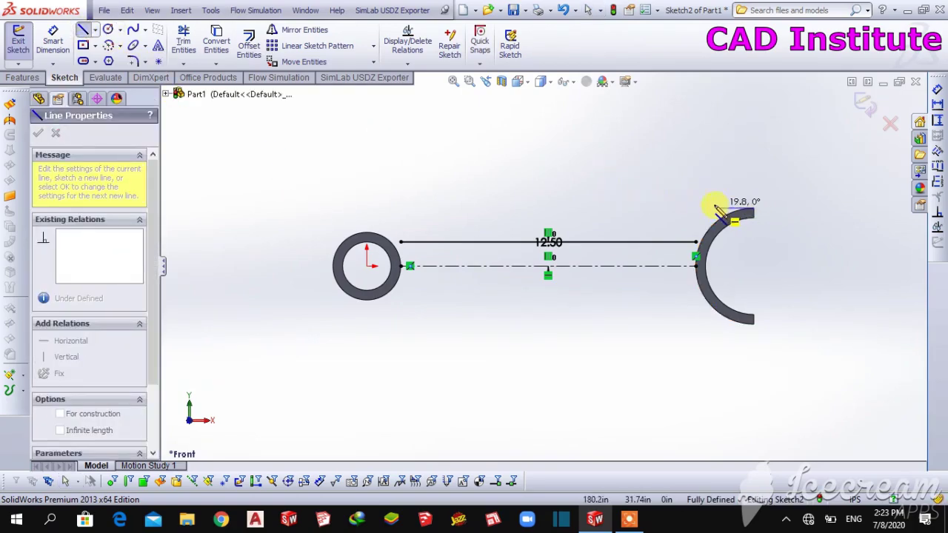
{"action": "left_click", "coordinate": [702, 208]}
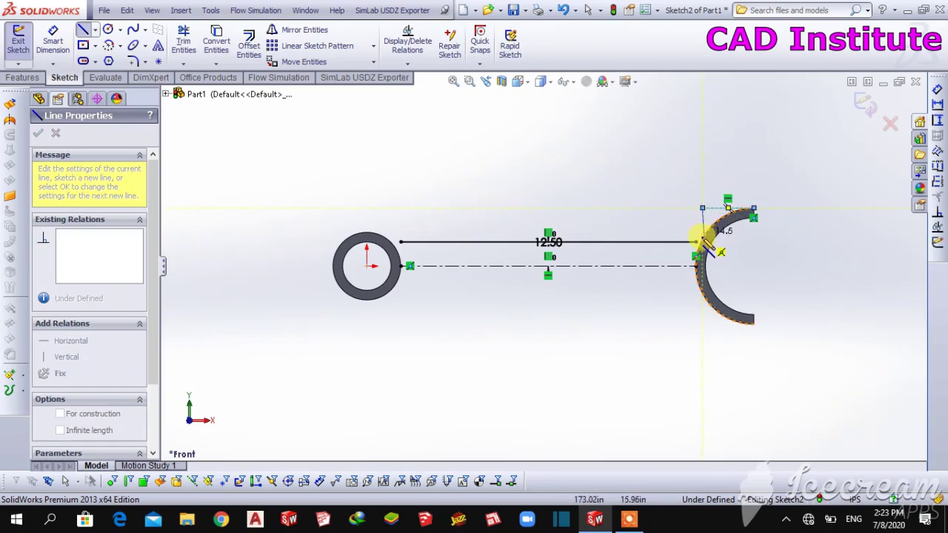
{"action": "double_click", "coordinate": [697, 244]}
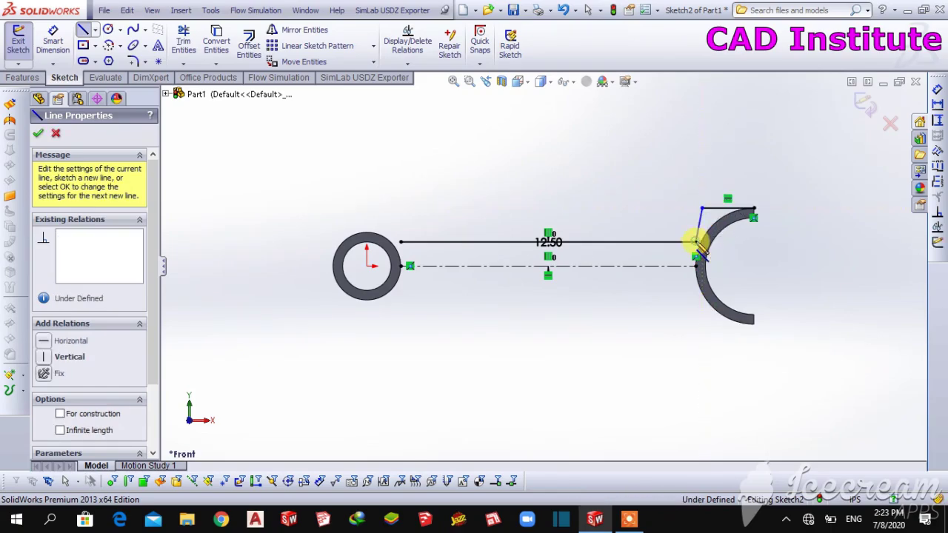
{"action": "right_click", "coordinate": [657, 162]}
{"action": "left_click", "coordinate": [688, 173]}
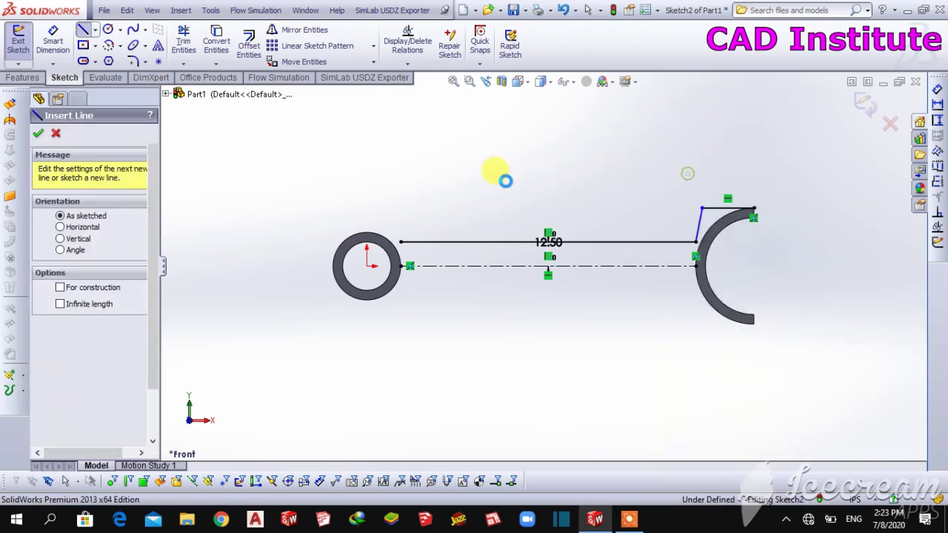
{"action": "key", "text": "Escape"}
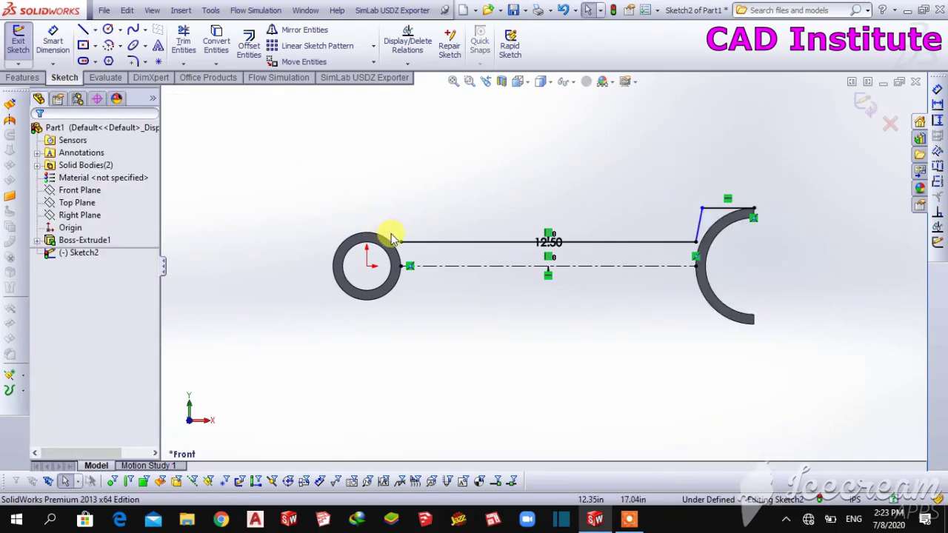
Attach the top line's left end to the circle and dimension the short top line 22.
{"action": "left_click", "coordinate": [400, 244]}
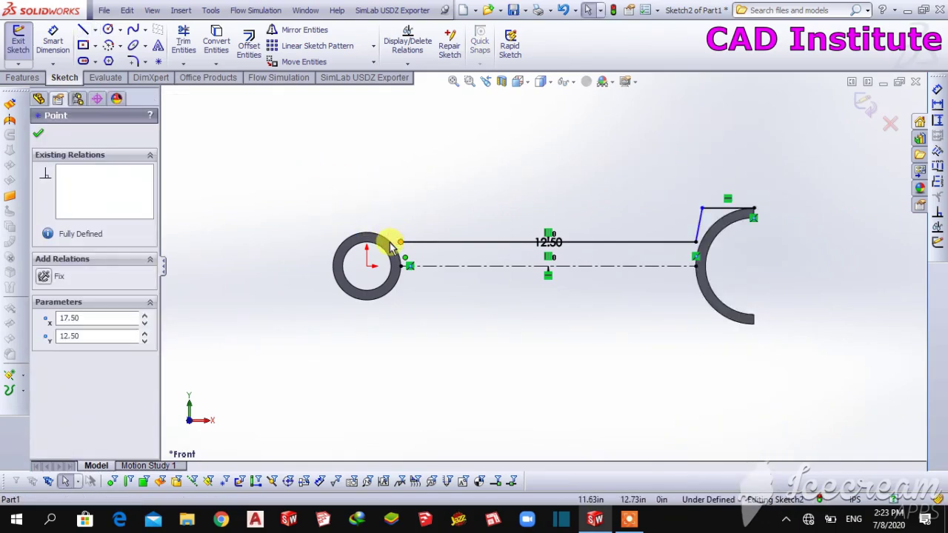
{"action": "left_click_drag", "start_coordinate": [391, 246], "coordinate": [387, 252]}
{"action": "left_click", "coordinate": [340, 166]}
{"action": "left_click", "coordinate": [52, 41]}
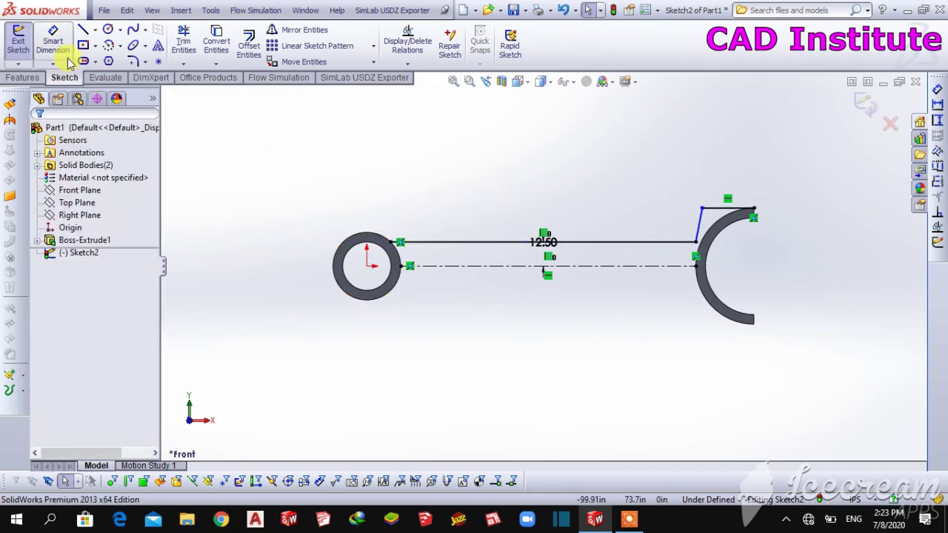
{"action": "left_click", "coordinate": [728, 211]}
{"action": "left_click", "coordinate": [730, 167]}
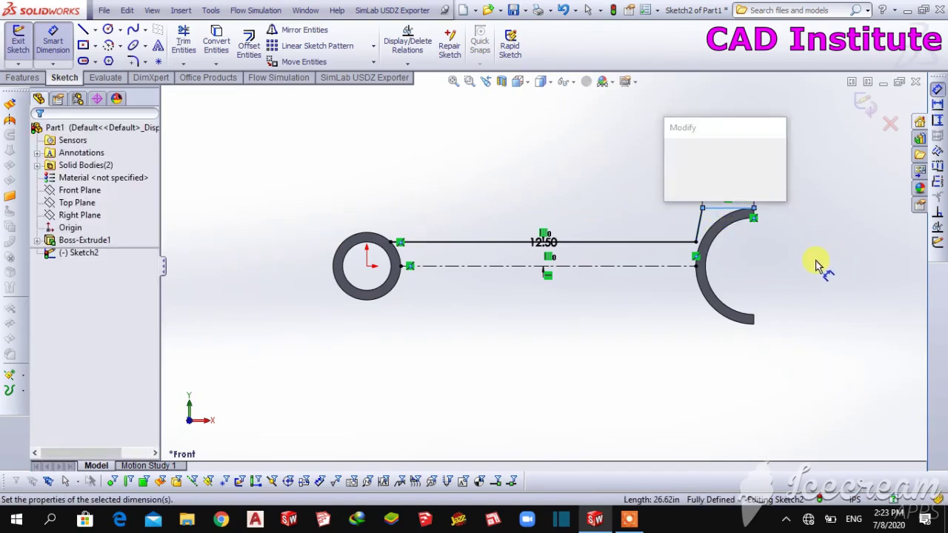
{"action": "type", "text": "22"}
{"action": "key", "text": "Return"}
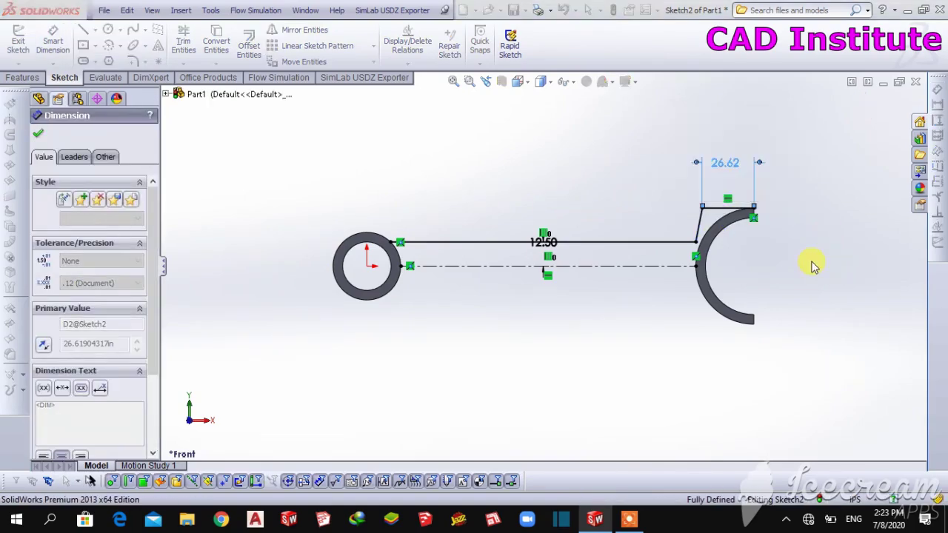
{"action": "right_click", "coordinate": [820, 167]}
{"action": "left_click", "coordinate": [822, 170]}
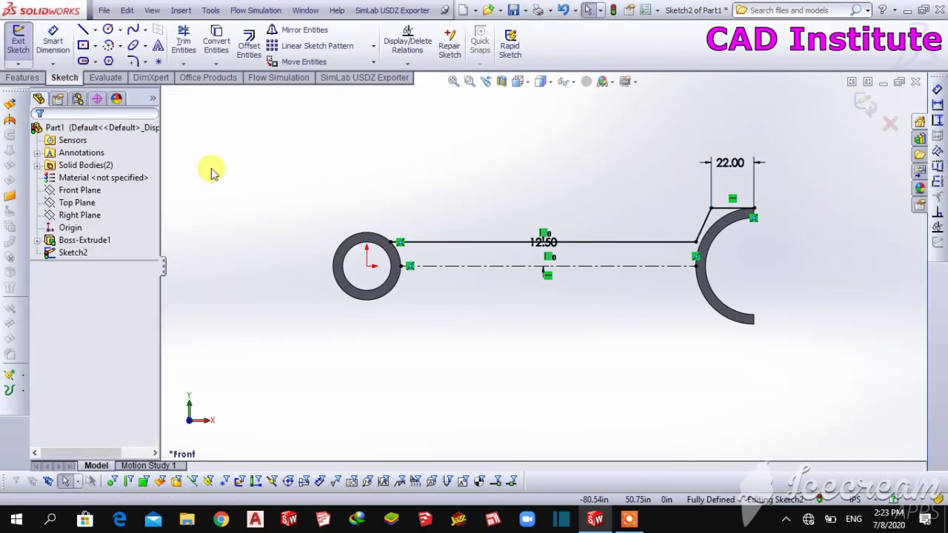
Mirror the upper outline lines about centerline Line1 to create the lower outline.
{"action": "left_click", "coordinate": [259, 50]}
{"action": "left_click", "coordinate": [54, 134]}
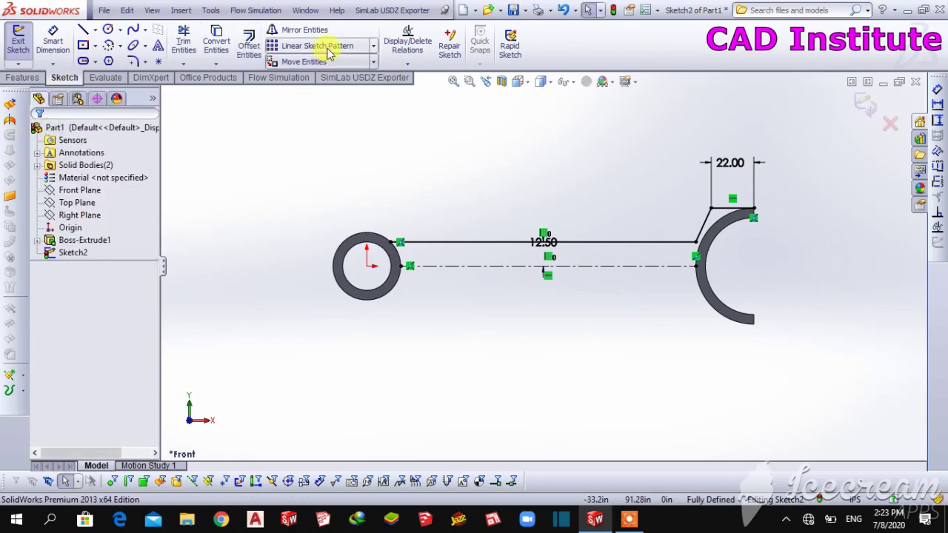
{"action": "left_click", "coordinate": [300, 30]}
{"action": "left_click_drag", "start_coordinate": [286, 177], "coordinate": [801, 345]}
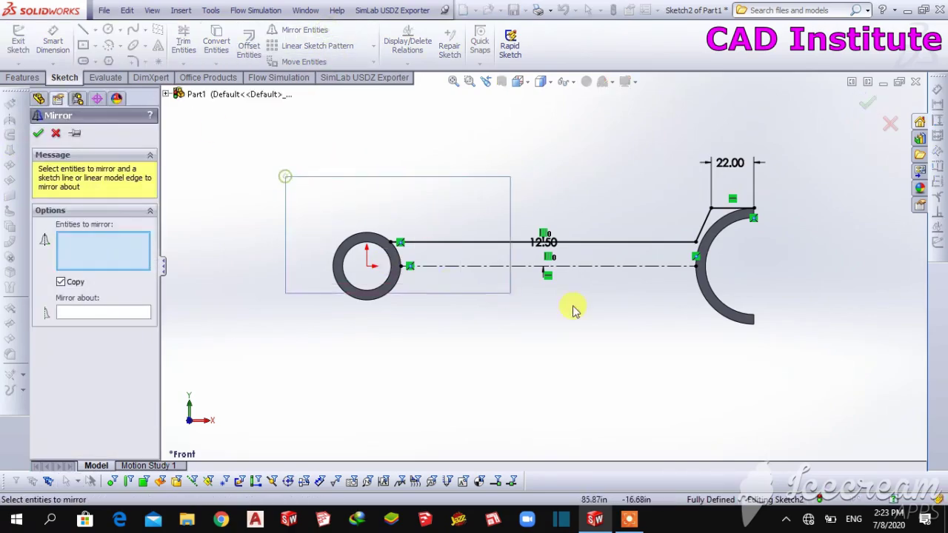
{"action": "left_click", "coordinate": [127, 313]}
{"action": "left_click", "coordinate": [525, 266]}
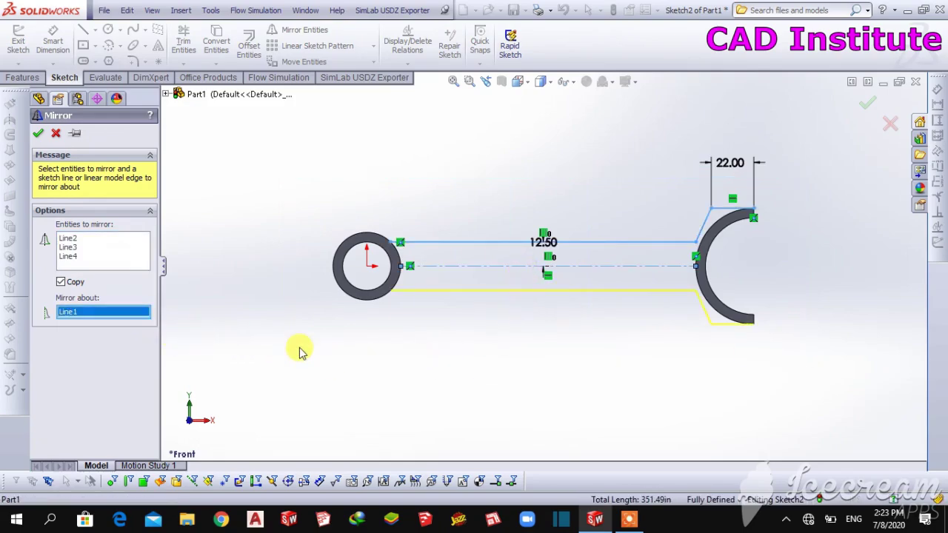
{"action": "left_click", "coordinate": [39, 134]}
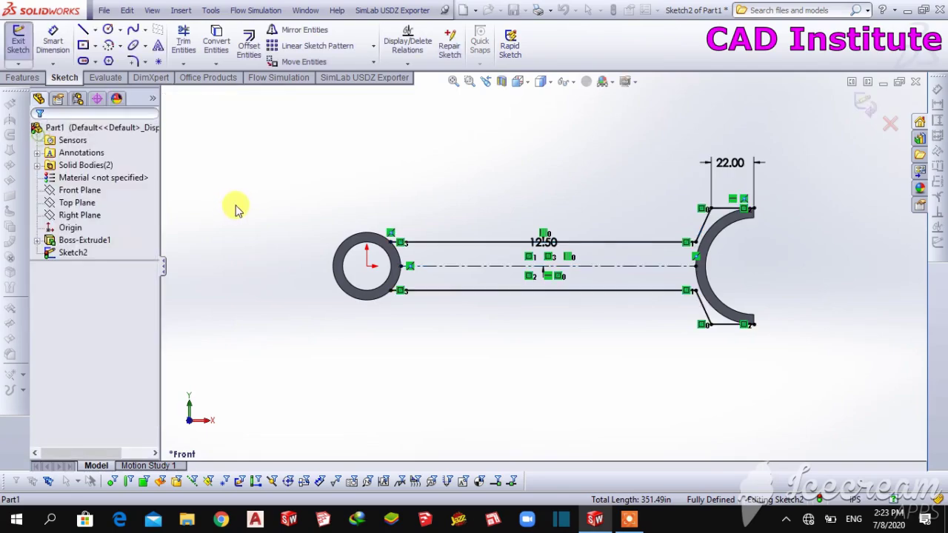
Convert the left circle's edge and the right arc's edge into sketch geometry.
{"action": "left_click", "coordinate": [357, 241]}
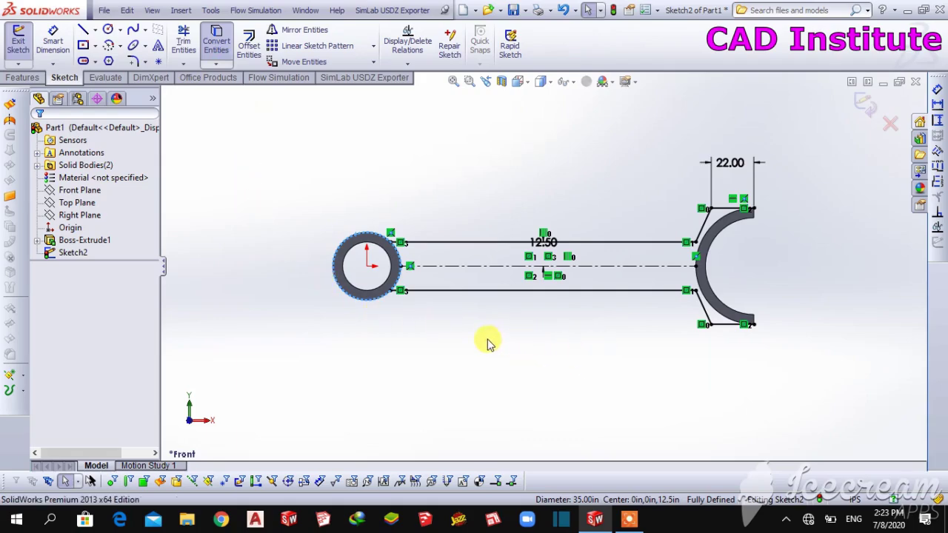
{"action": "left_click", "coordinate": [719, 283]}
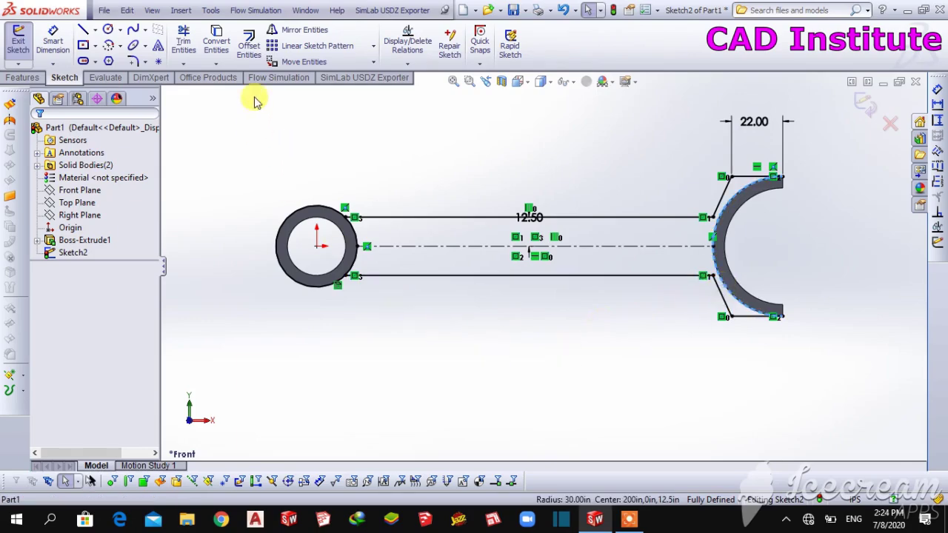
{"action": "left_click", "coordinate": [222, 46]}
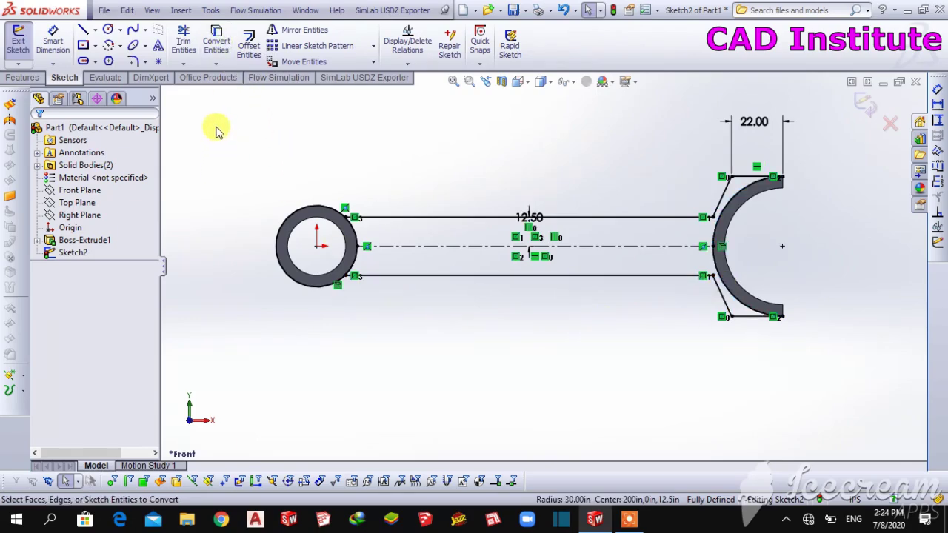
{"action": "left_click", "coordinate": [184, 41]}
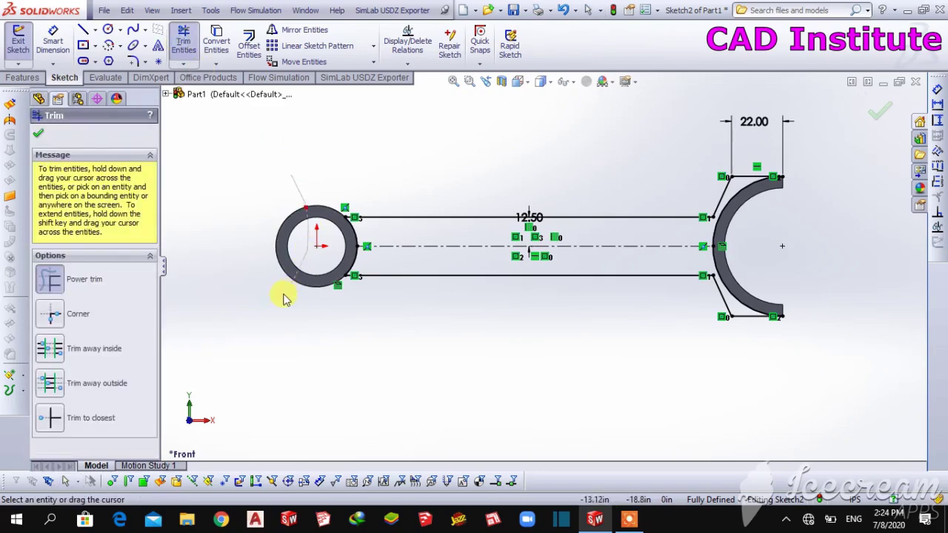
{"action": "left_click", "coordinate": [50, 136]}
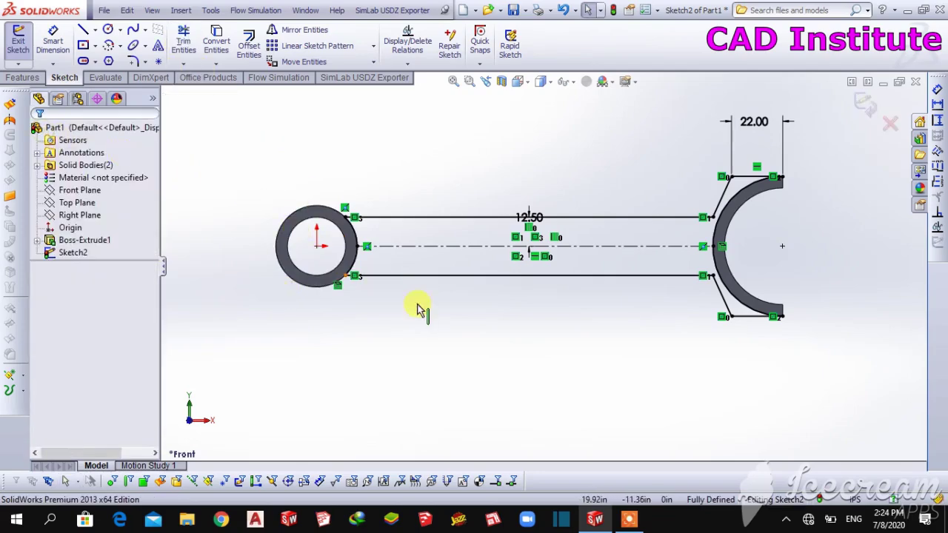
{"action": "scroll", "coordinate": [460, 322], "scroll_direction": "down", "scroll_amount": 1}
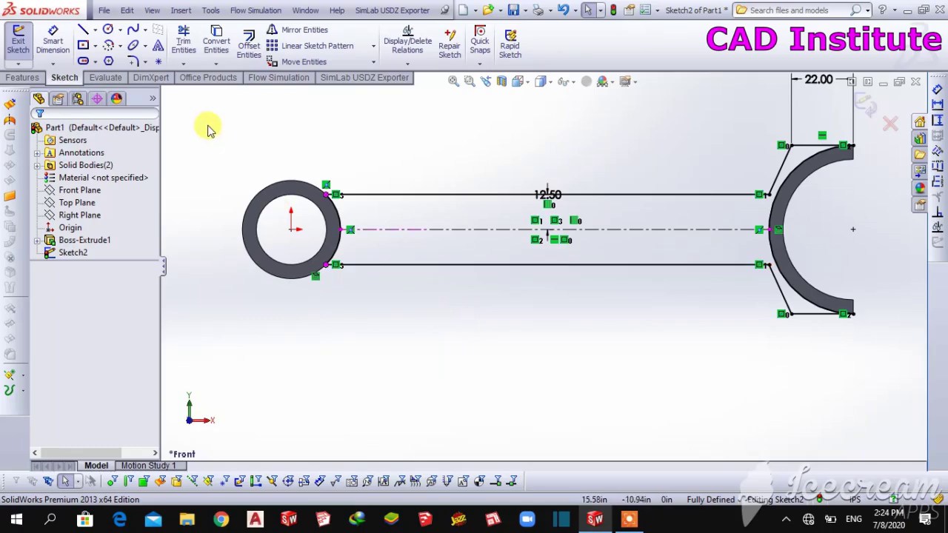
Extrude the closed rod sketch as a boss 12.00in deep with a Mid Plane end condition.
{"action": "left_click", "coordinate": [22, 78]}
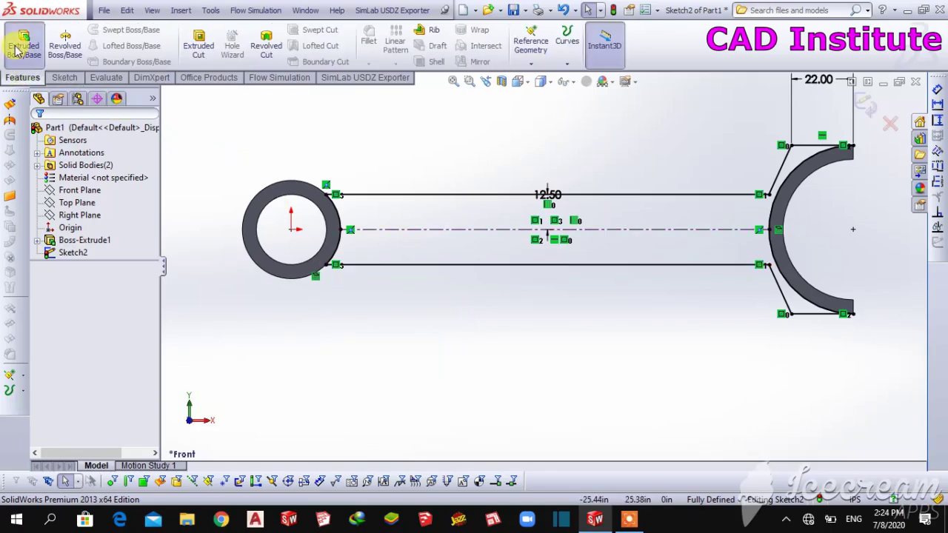
{"action": "left_click", "coordinate": [17, 41]}
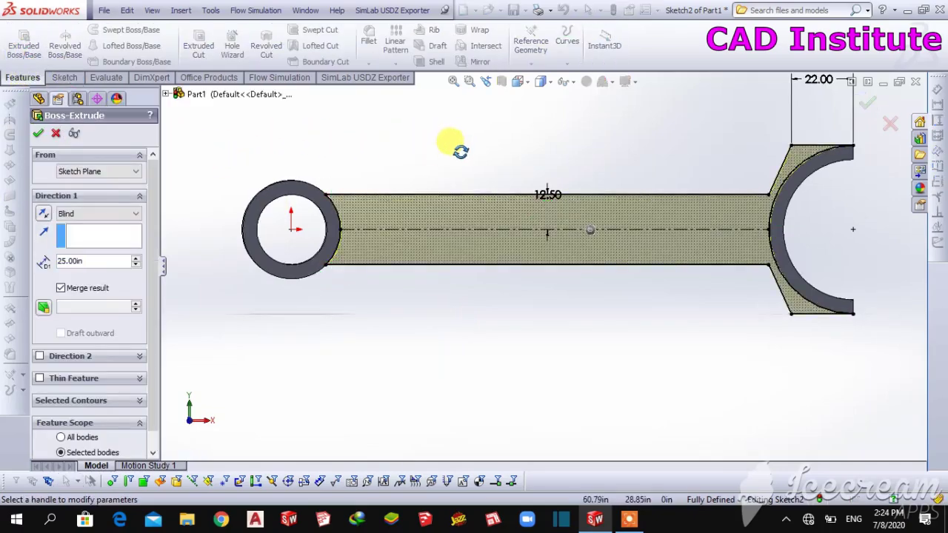
{"action": "double_click", "coordinate": [85, 260]}
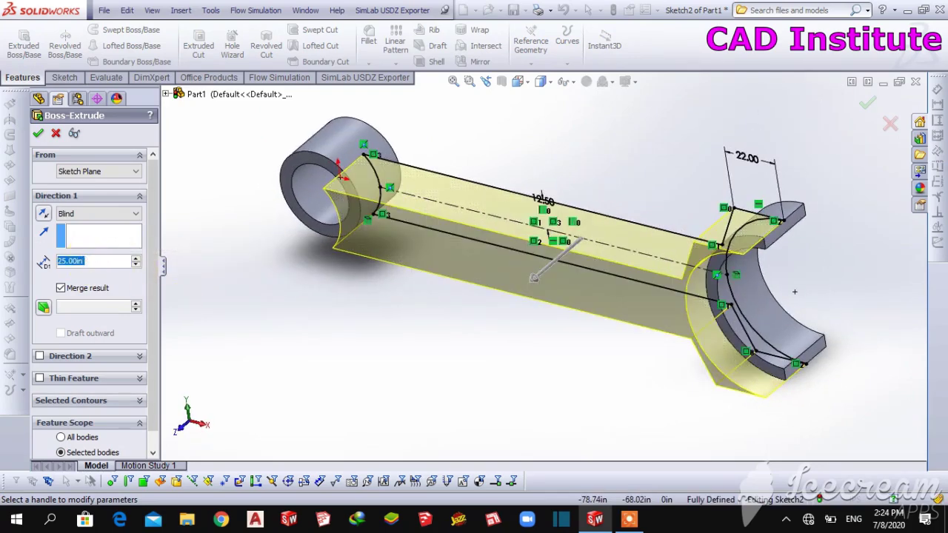
{"action": "type", "text": "12"}
{"action": "key", "text": "Return"}
{"action": "left_click", "coordinate": [116, 214]}
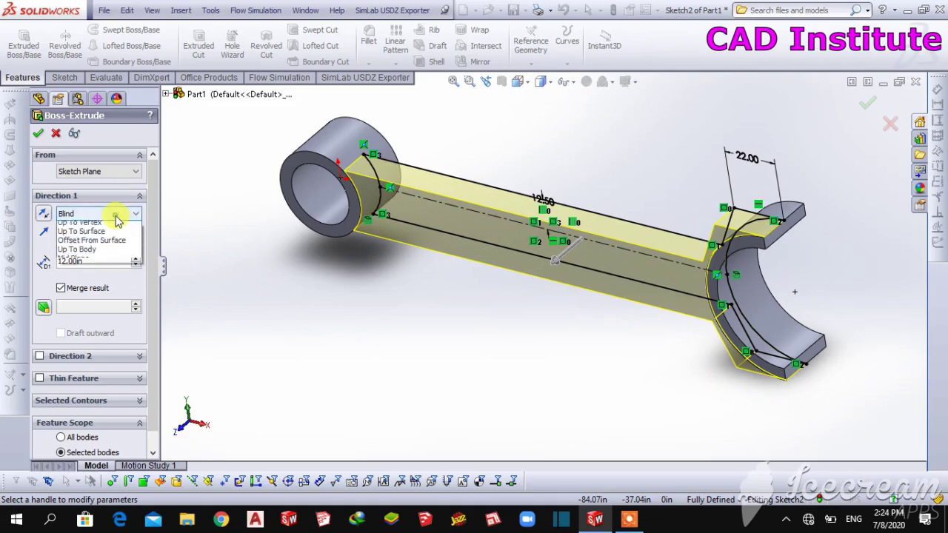
{"action": "left_click", "coordinate": [93, 277]}
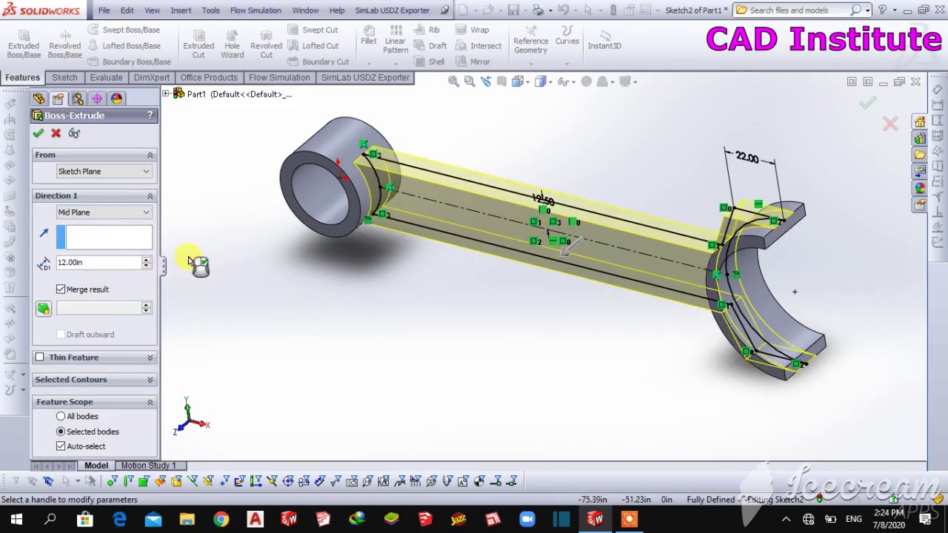
{"action": "left_click", "coordinate": [40, 134]}
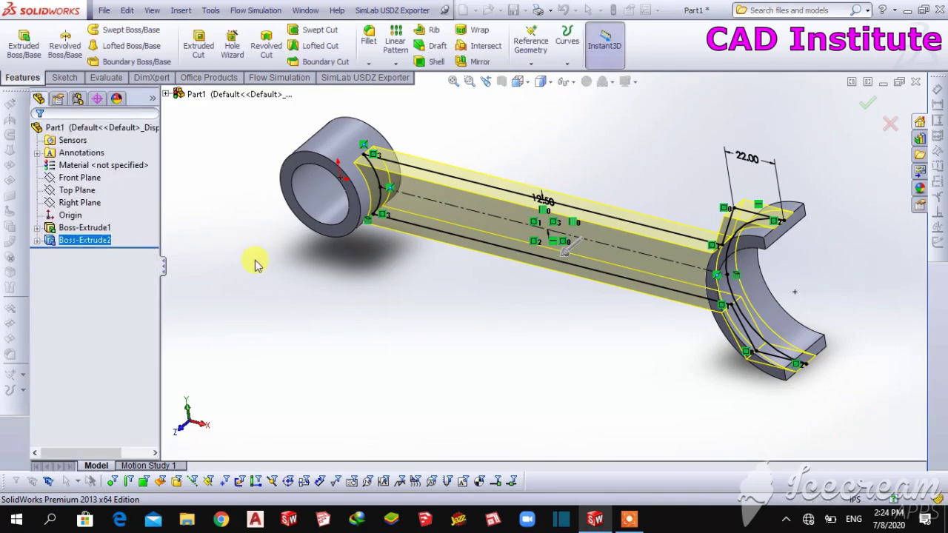
Fillet the upper and lower beam-to-small-end edges with a 22in radius.
{"action": "middle_click_drag", "start_coordinate": [278, 291], "coordinate": [302, 288], "text": "ctrl"}
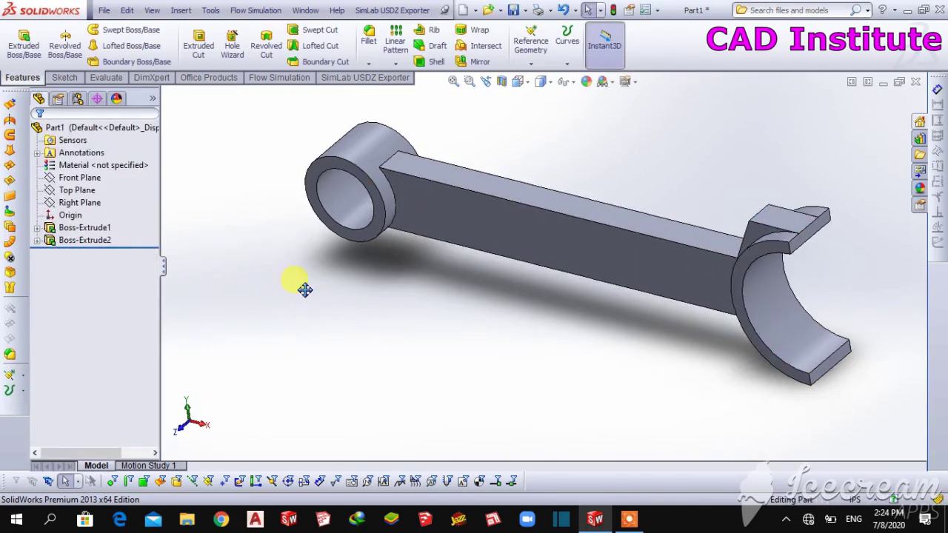
{"action": "left_click", "coordinate": [370, 45]}
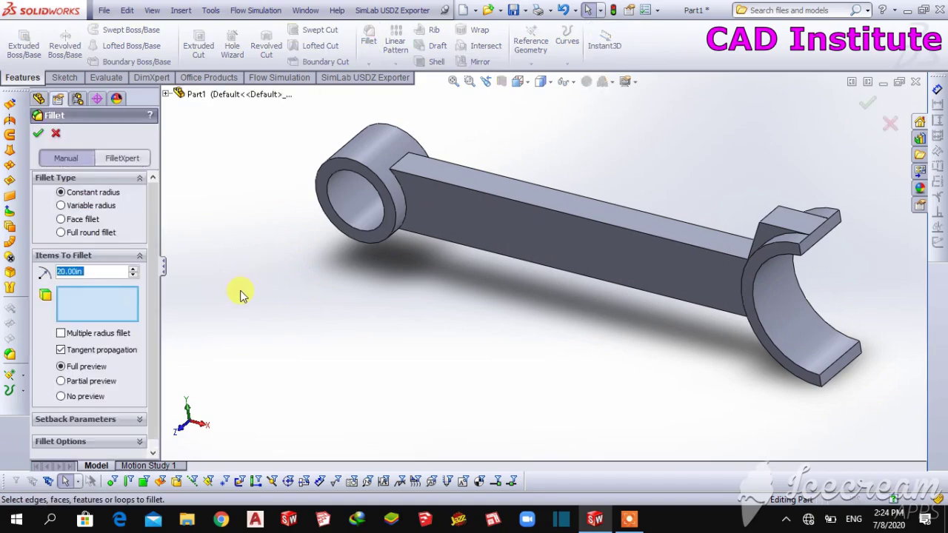
{"action": "type", "text": "2"}
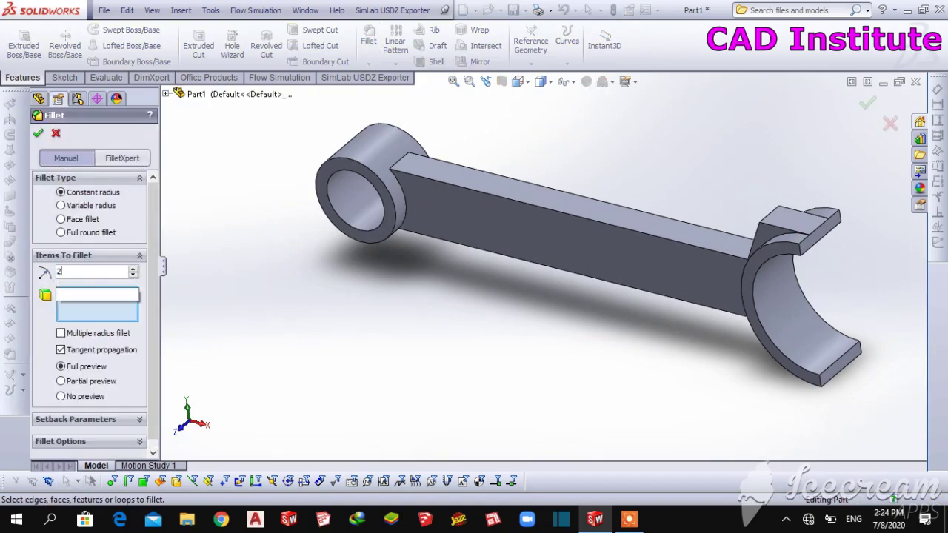
{"action": "type", "text": "2"}
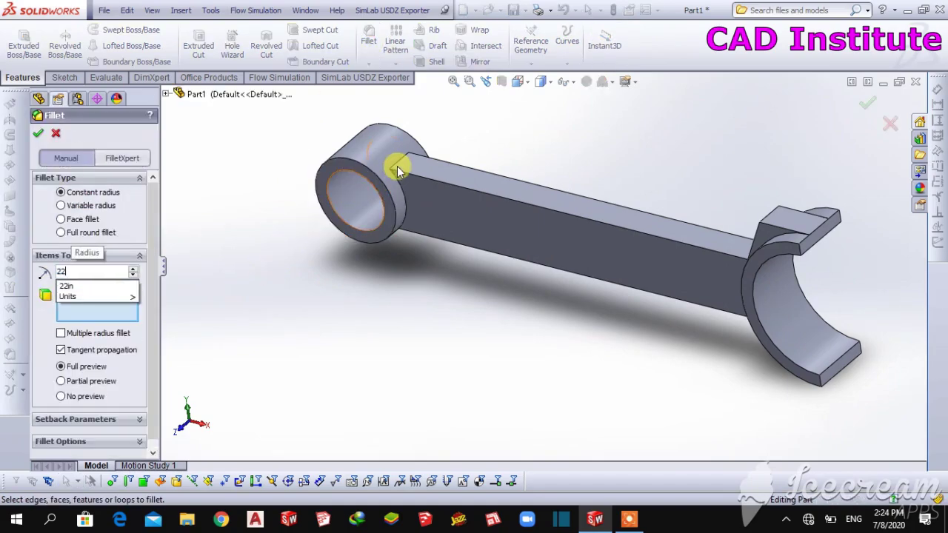
{"action": "left_click", "coordinate": [398, 160]}
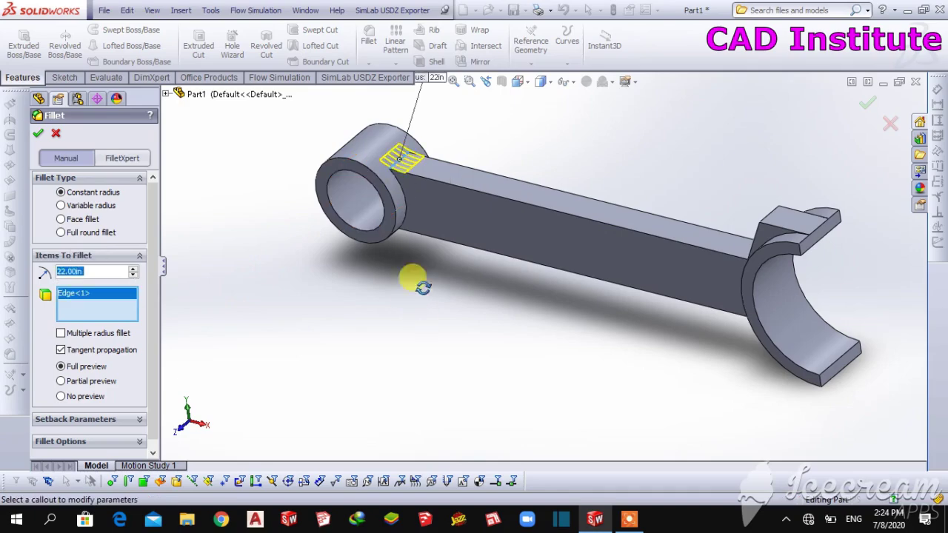
{"action": "mouse_move", "coordinate": [417, 281]}
{"action": "middle_mouse_down"}
{"action": "mouse_move", "coordinate": [453, 141]}
{"action": "mouse_move", "coordinate": [461, 148]}
{"action": "middle_mouse_up"}
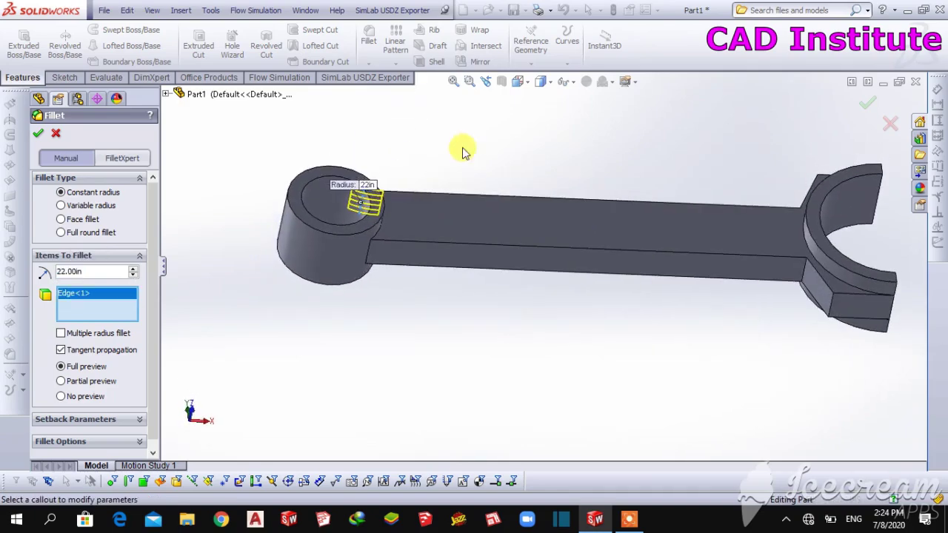
{"action": "left_click", "coordinate": [369, 252]}
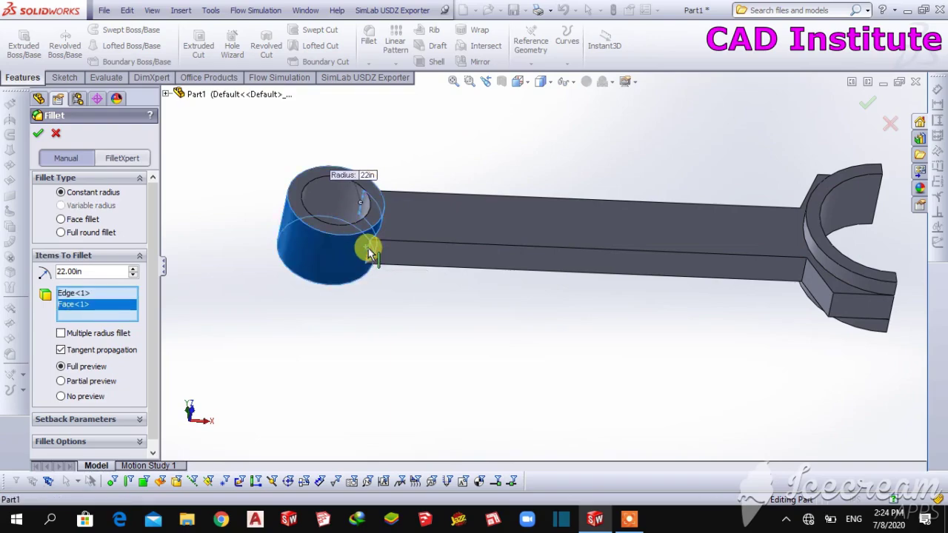
{"action": "left_click", "coordinate": [356, 270]}
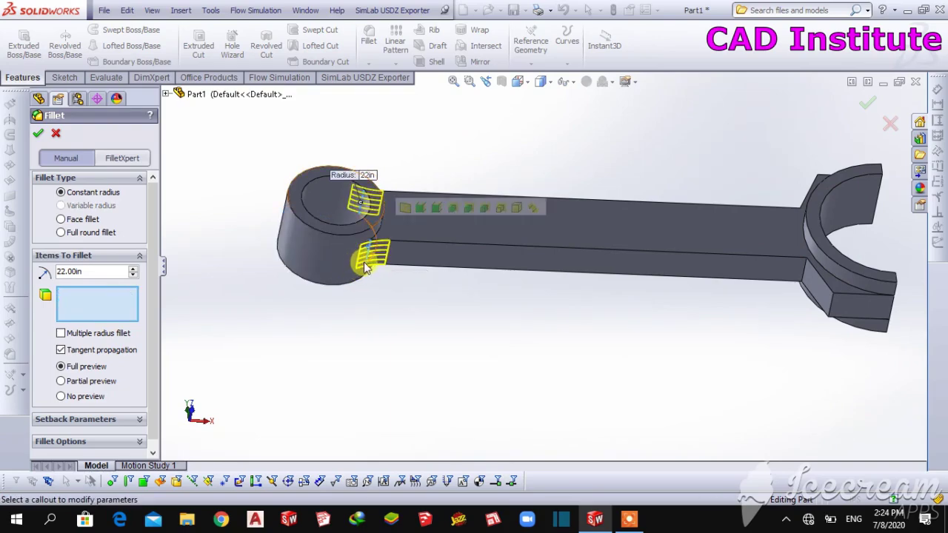
{"action": "middle_click_drag", "start_coordinate": [574, 131], "coordinate": [560, 328]}
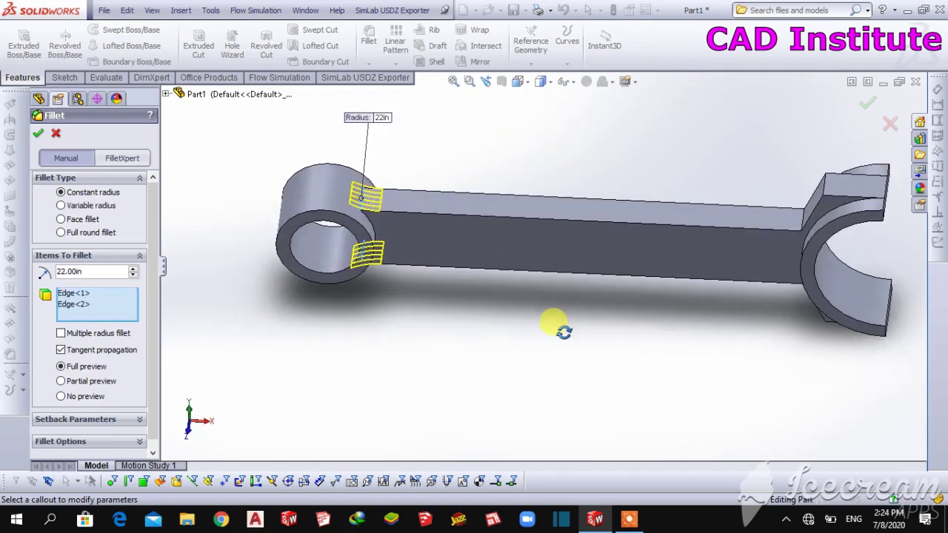
{"action": "left_click", "coordinate": [40, 135]}
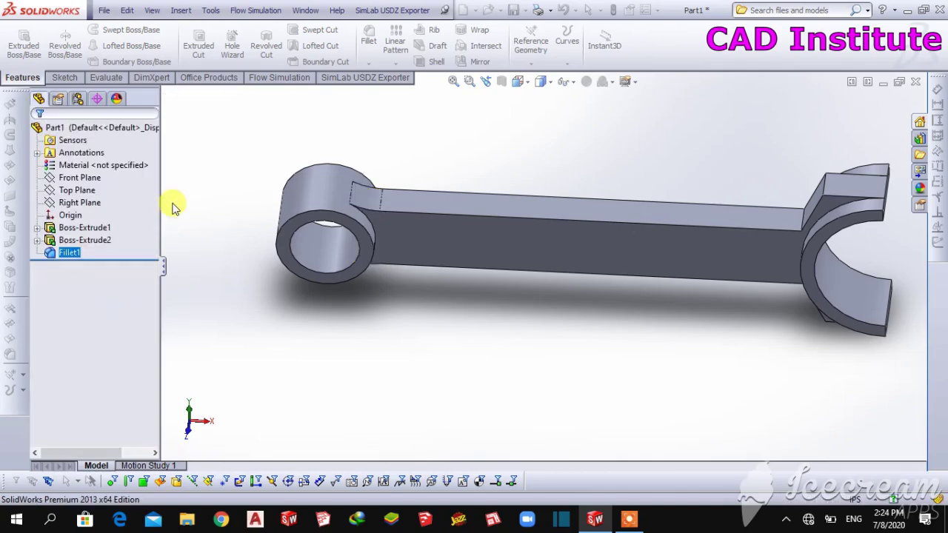
Add a 30in fillet to the top and lower edges where the beam meets the big end.
{"action": "key", "text": "Return"}
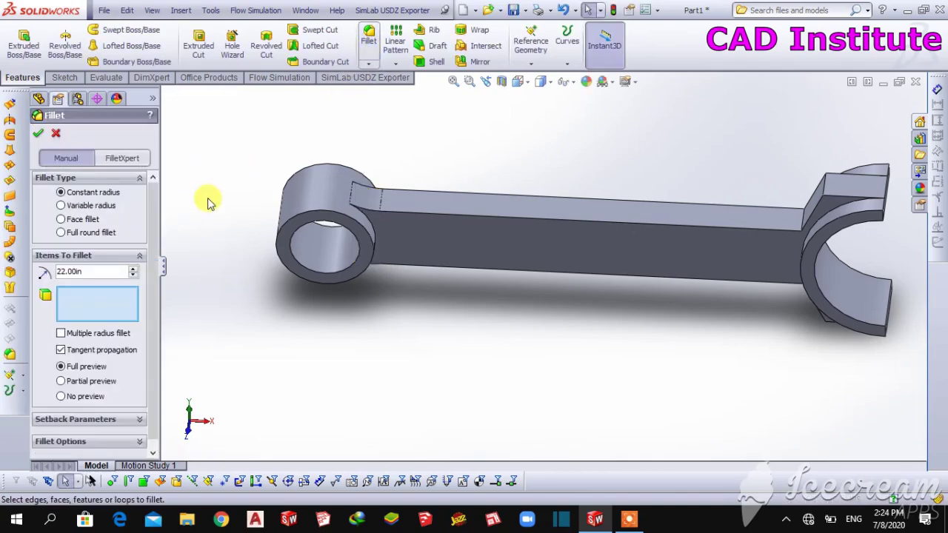
{"action": "type", "text": "300"}
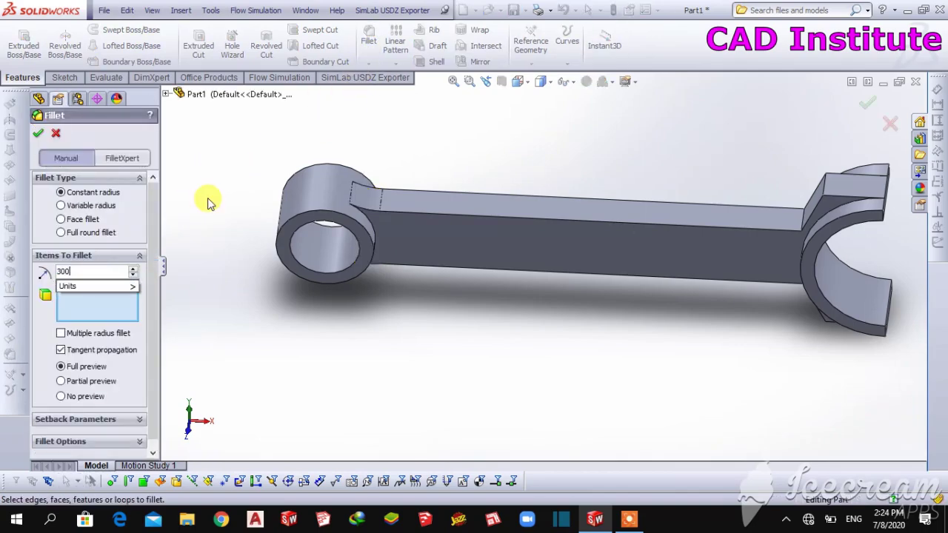
{"action": "key", "text": "BackSpace"}
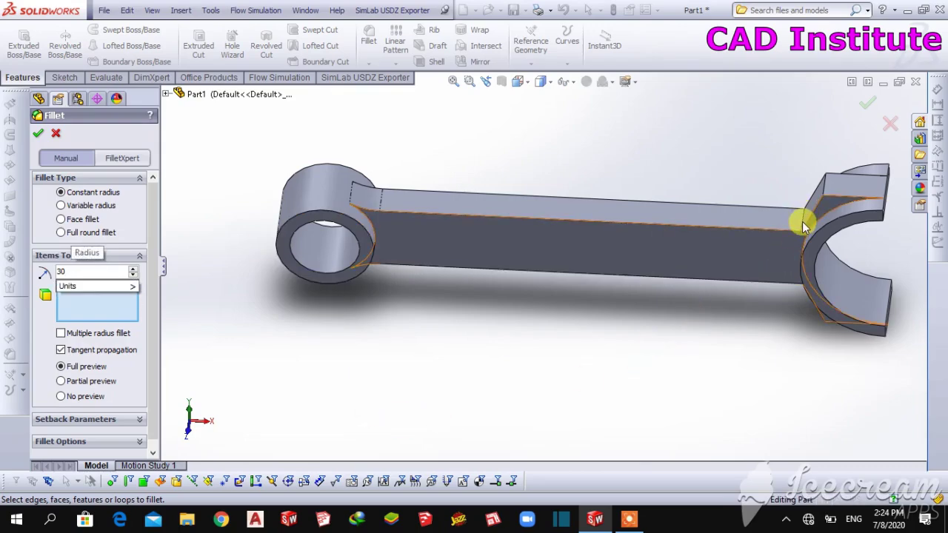
{"action": "left_click", "coordinate": [803, 223]}
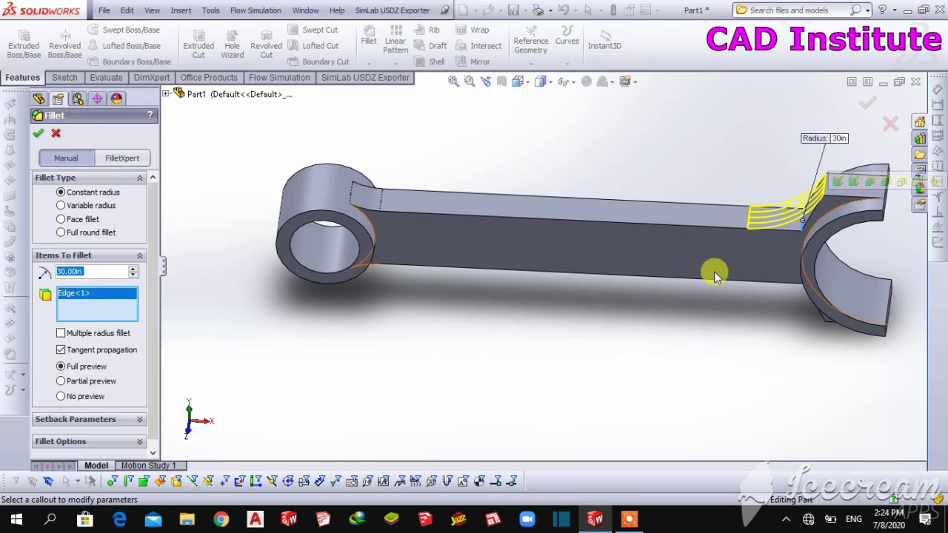
{"action": "middle_click_drag", "start_coordinate": [725, 157], "coordinate": [718, 151]}
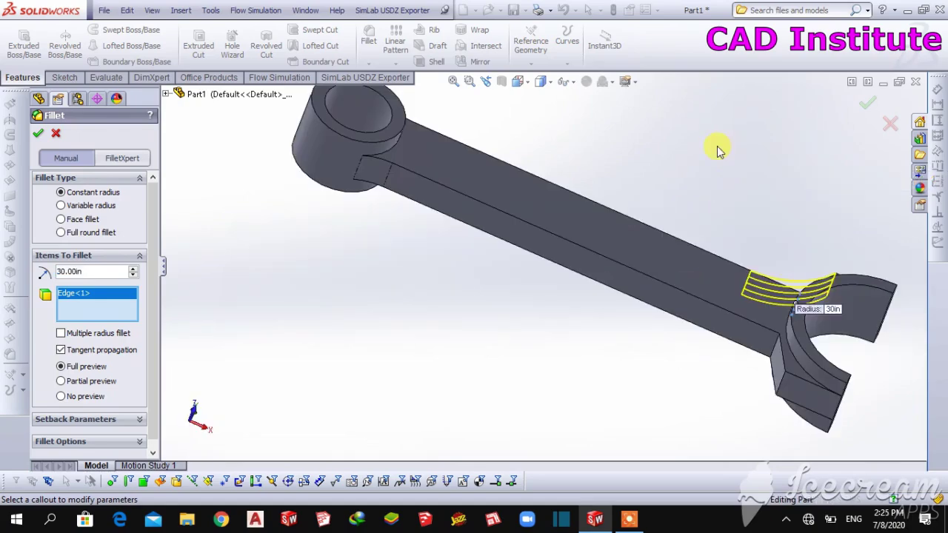
{"action": "left_click", "coordinate": [776, 348]}
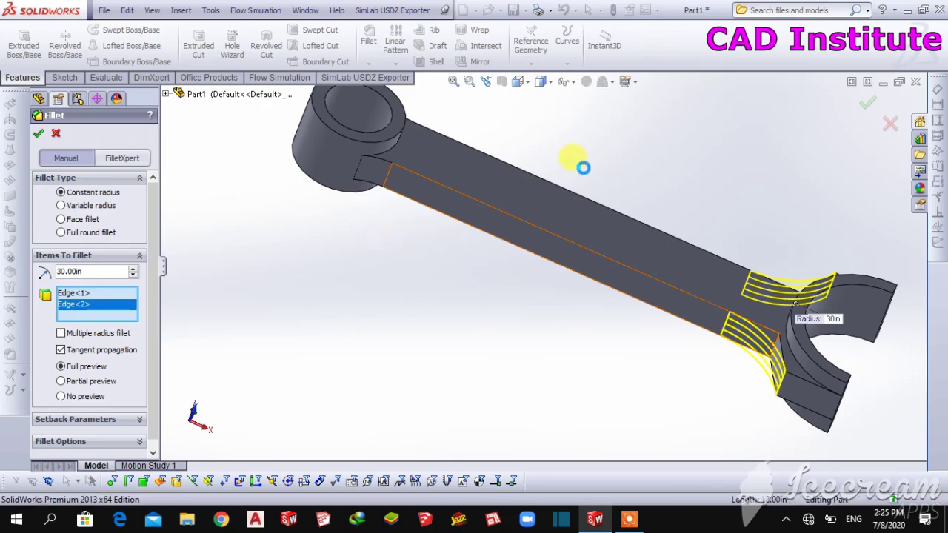
{"action": "key", "text": "Return"}
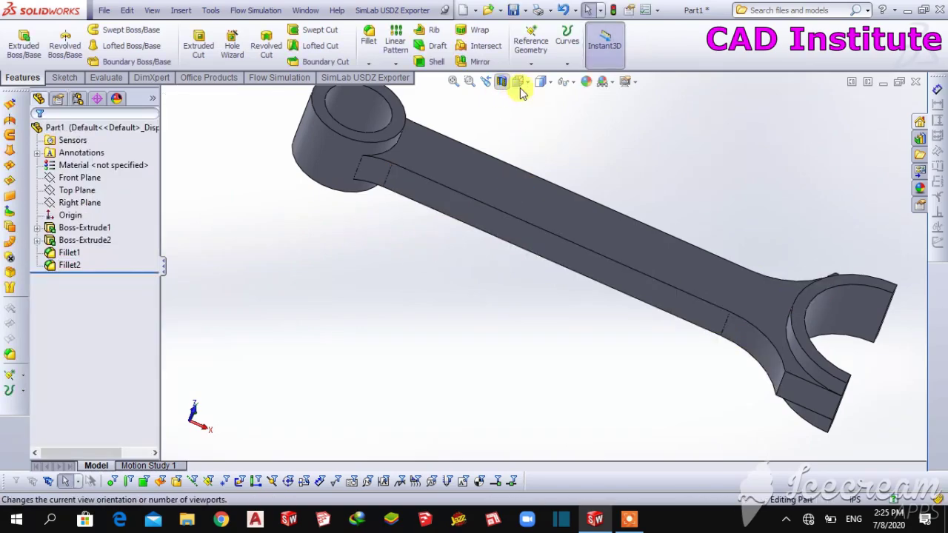
From isometric, pick the big-end tab's top face for the sketch, then view the rod from the side.
{"action": "left_click", "coordinate": [523, 82]}
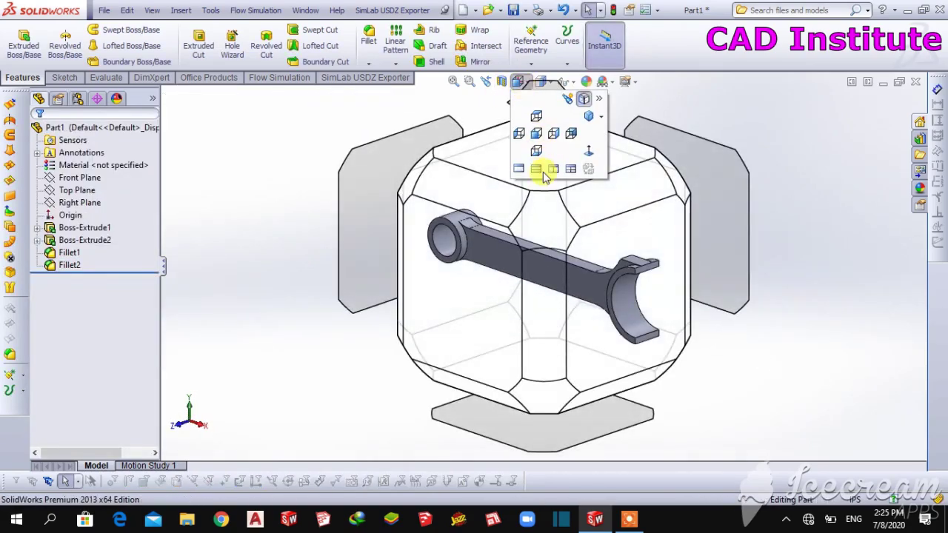
{"action": "left_click", "coordinate": [544, 170]}
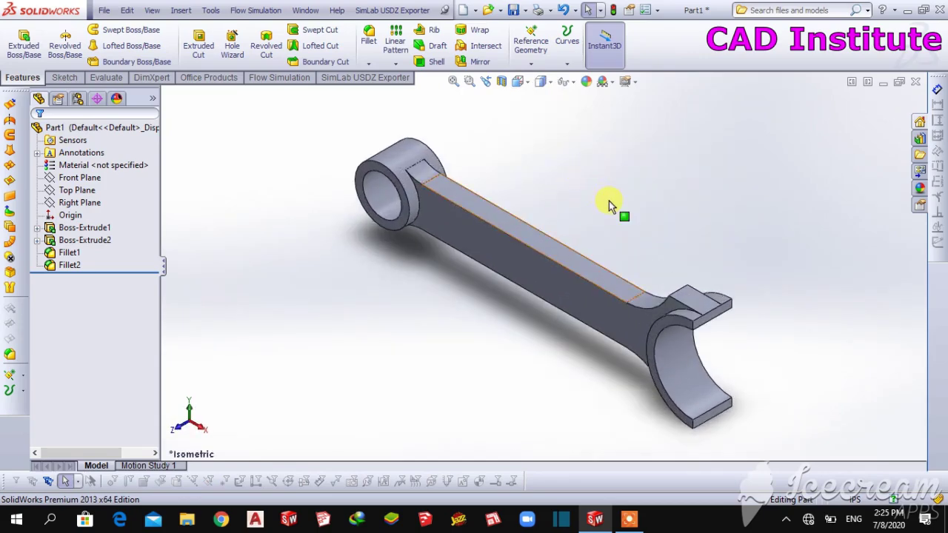
{"action": "middle_click_drag", "start_coordinate": [609, 206], "coordinate": [593, 159]}
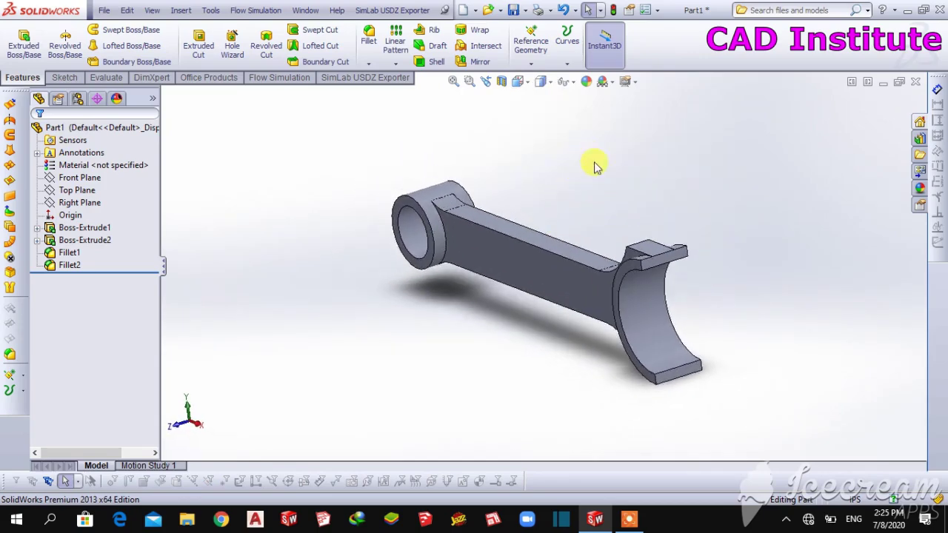
{"action": "left_click", "coordinate": [670, 261]}
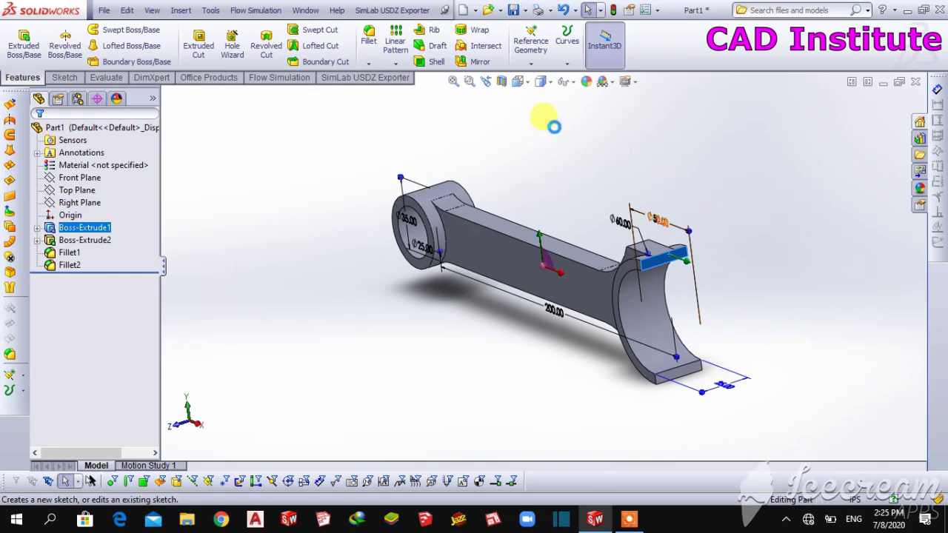
{"action": "left_click", "coordinate": [522, 83]}
{"action": "left_click", "coordinate": [572, 140]}
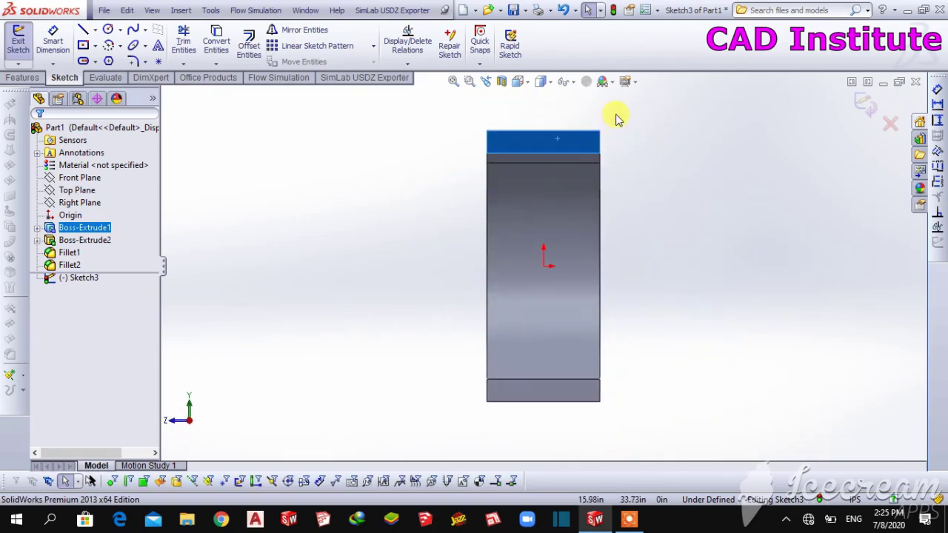
{"action": "left_click", "coordinate": [354, 156]}
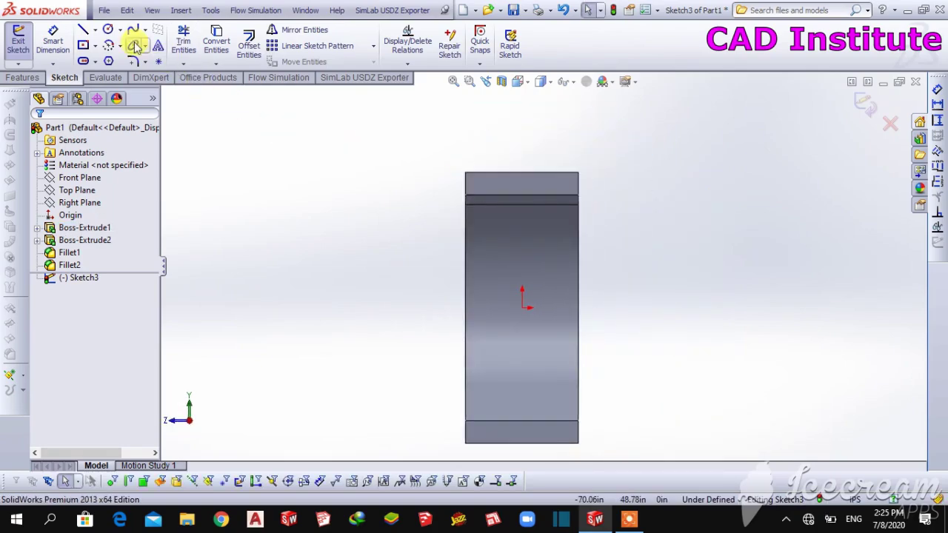
Draw two concentric circles above the rod's top on the big-end tab.
{"action": "left_click", "coordinate": [109, 30]}
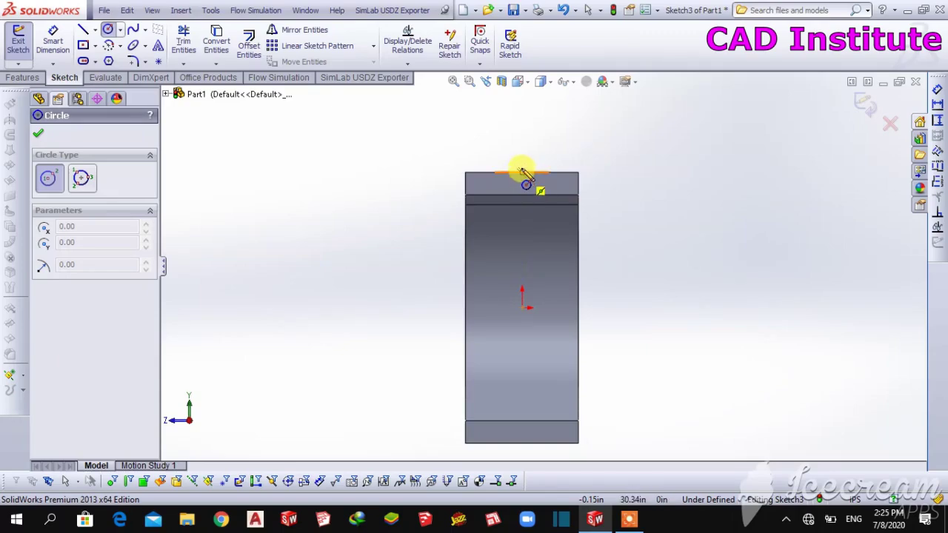
{"action": "left_click", "coordinate": [520, 105]}
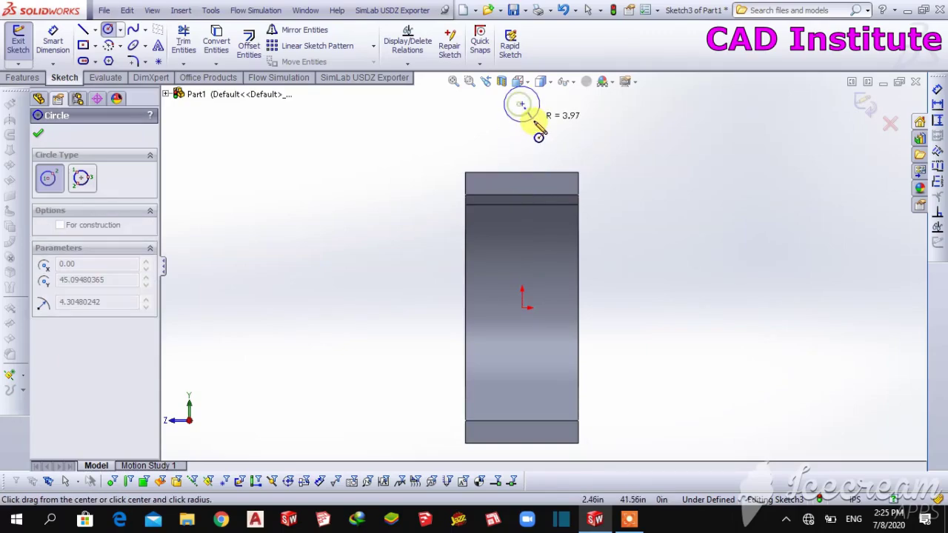
{"action": "left_click", "coordinate": [537, 117]}
{"action": "left_click", "coordinate": [522, 104]}
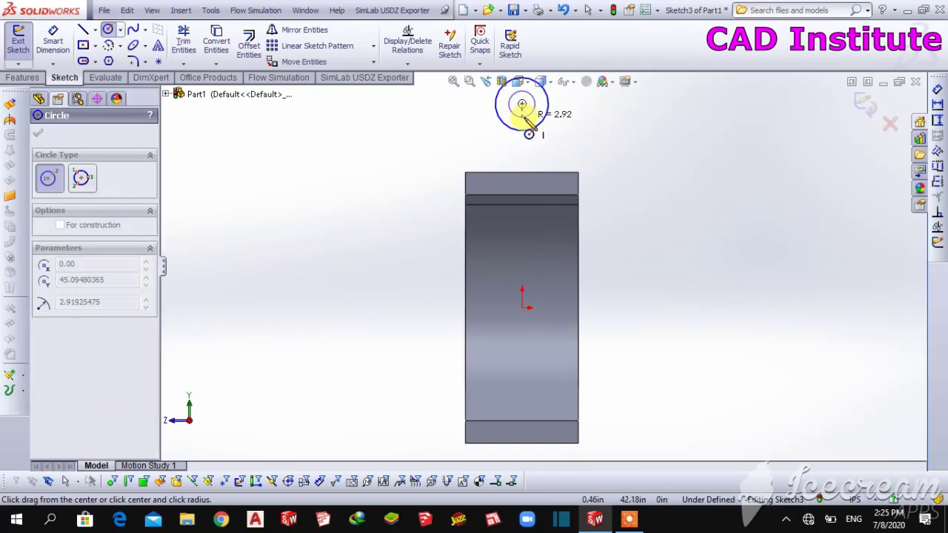
{"action": "left_click", "coordinate": [530, 127]}
{"action": "right_click", "coordinate": [312, 119]}
{"action": "left_click", "coordinate": [342, 129]}
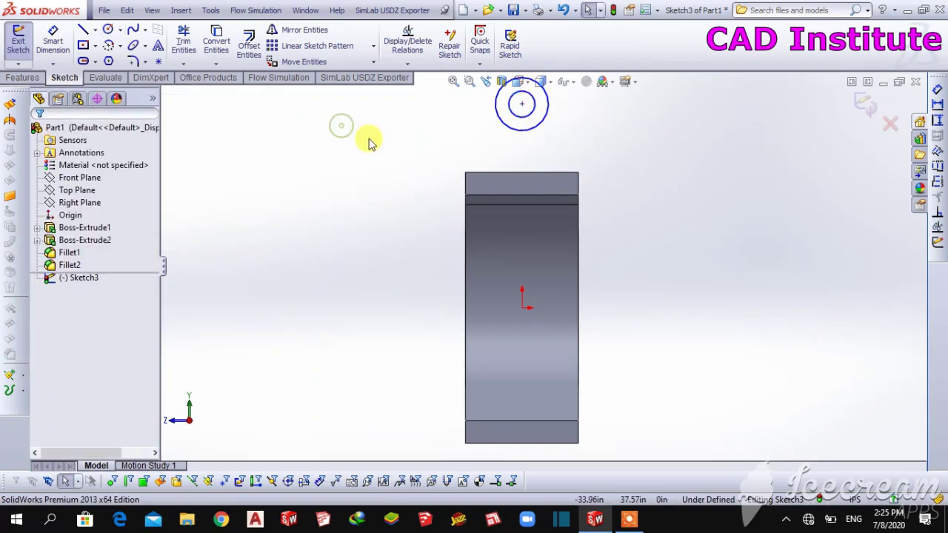
{"action": "key", "text": "z"}
{"action": "middle_click_drag", "start_coordinate": [407, 156], "coordinate": [360, 165], "text": "ctrl"}
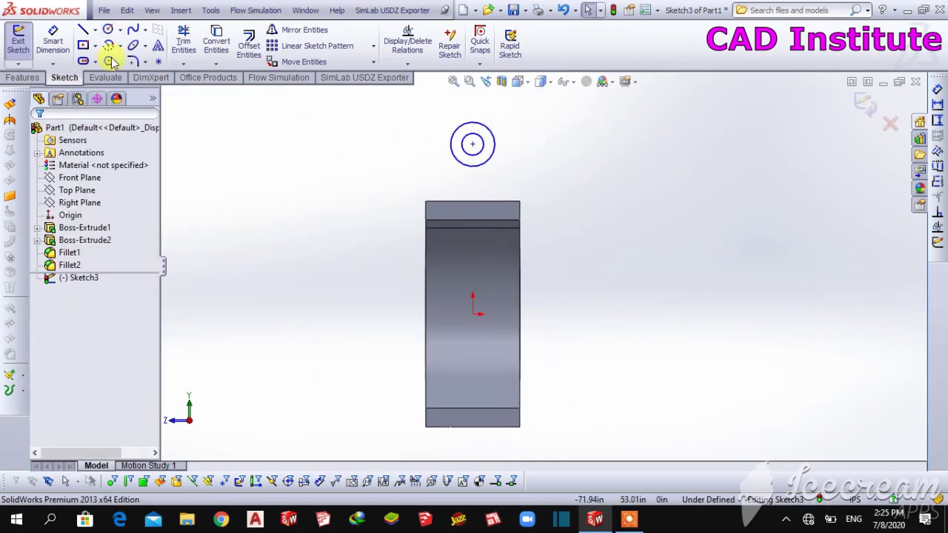
Dimension the outer circle to Ø12 and the inner circle to Ø6.
{"action": "left_click", "coordinate": [53, 40]}
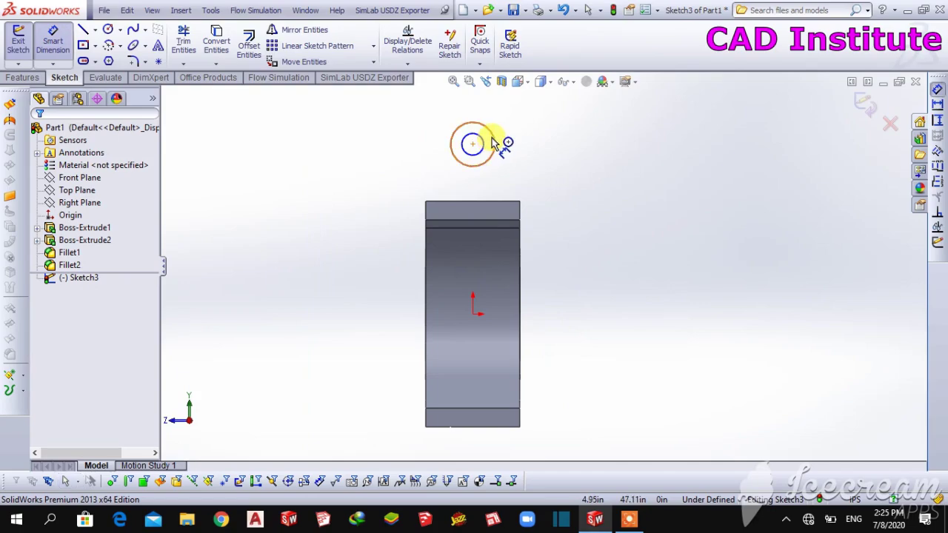
{"action": "left_click", "coordinate": [493, 137]}
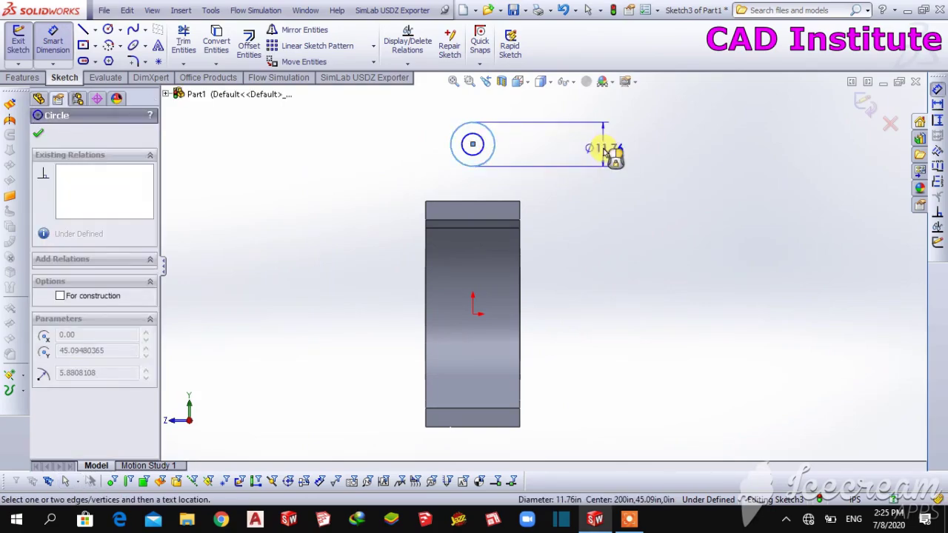
{"action": "left_click", "coordinate": [604, 150]}
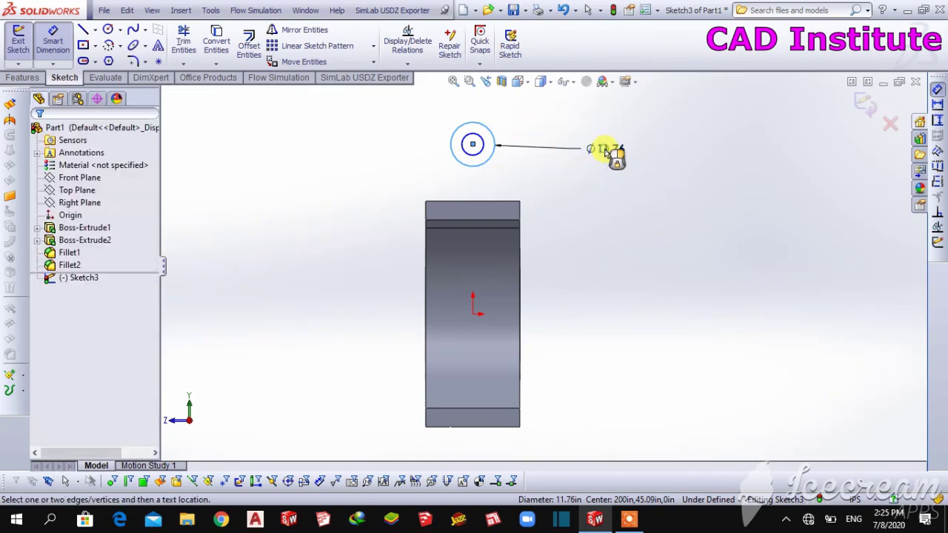
{"action": "type", "text": "12"}
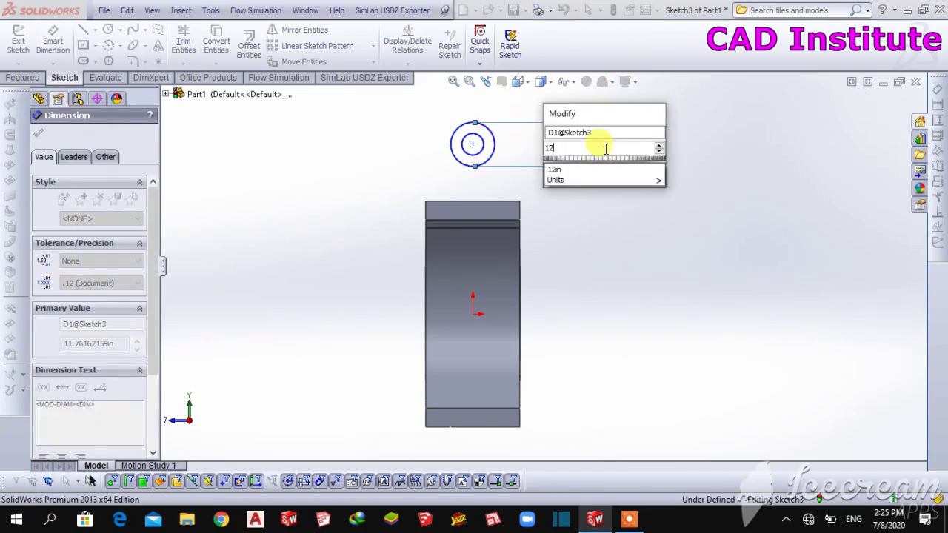
{"action": "key", "text": "Return"}
{"action": "left_click", "coordinate": [493, 152]}
{"action": "left_click", "coordinate": [551, 183]}
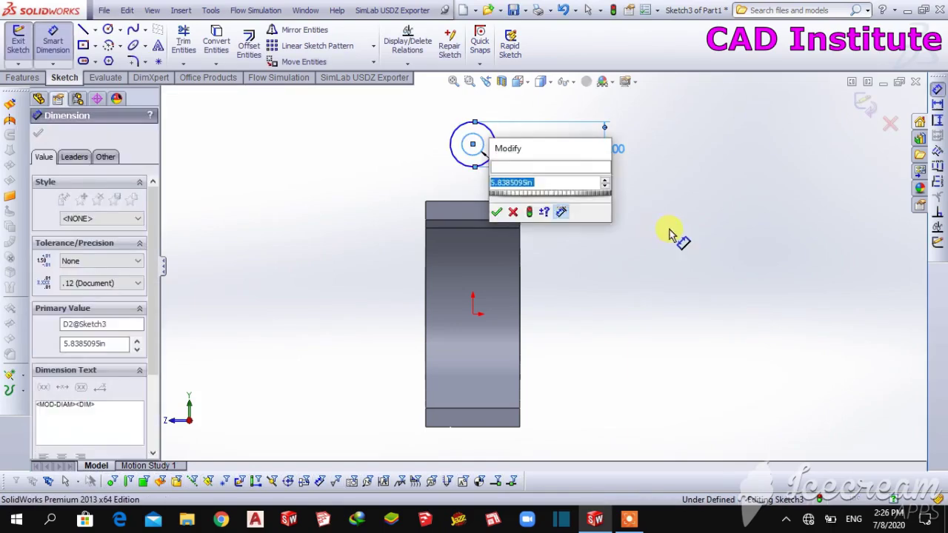
{"action": "type", "text": "6"}
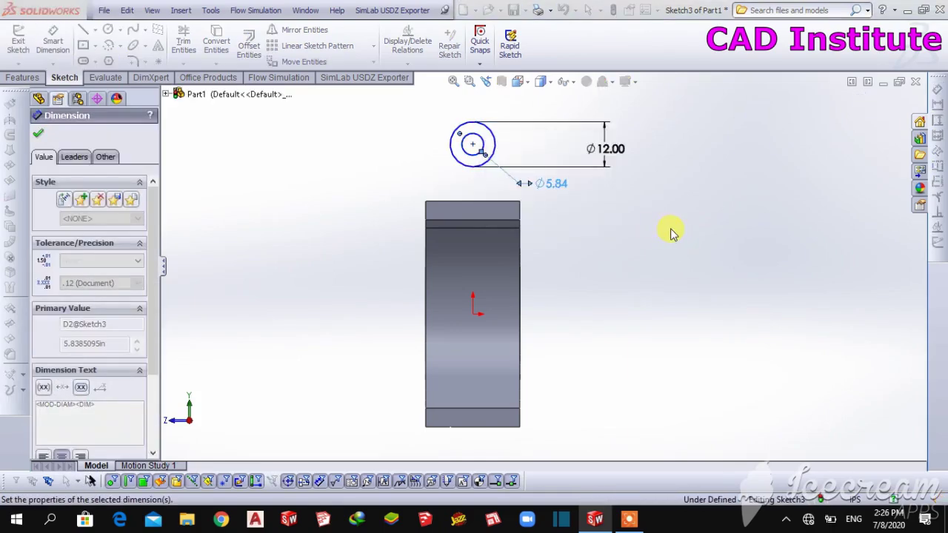
{"action": "right_click", "coordinate": [312, 157]}
{"action": "left_click", "coordinate": [342, 162]}
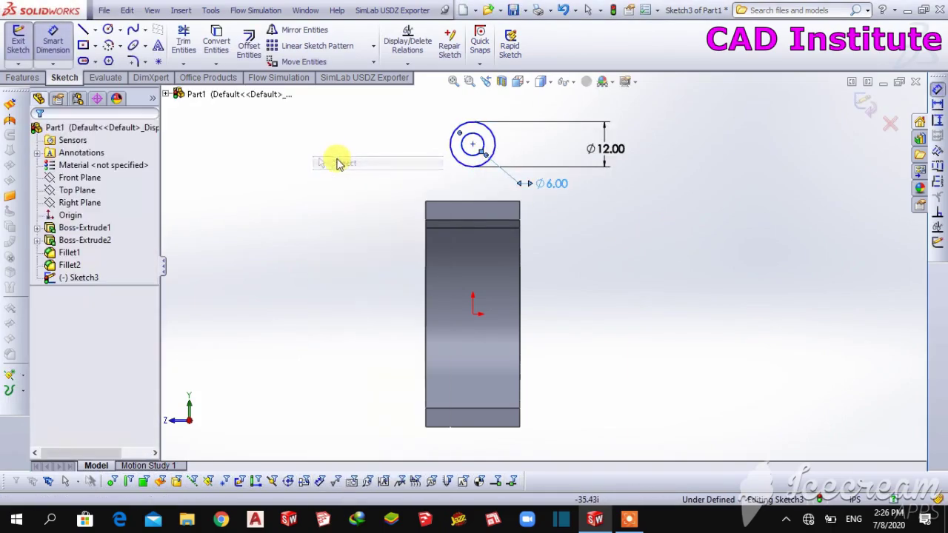
{"action": "left_click", "coordinate": [95, 30]}
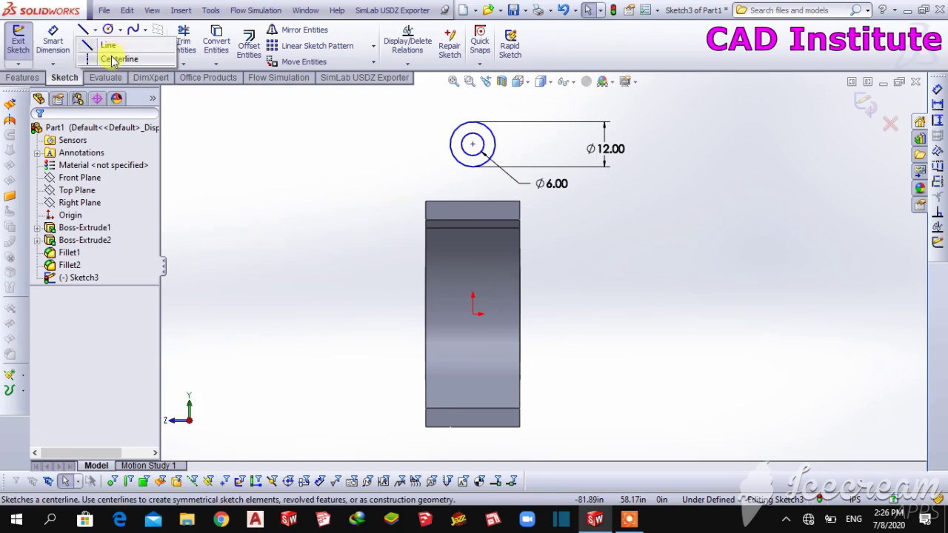
Draw a horizontal centerline tangent to the top of the outer circle.
{"action": "left_click", "coordinate": [111, 59]}
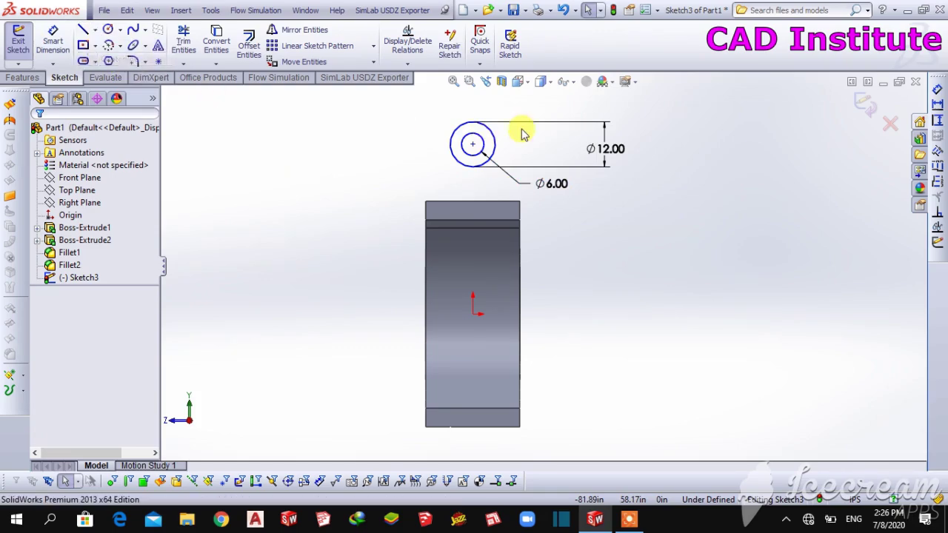
{"action": "left_click", "coordinate": [474, 120]}
{"action": "left_click", "coordinate": [402, 120]}
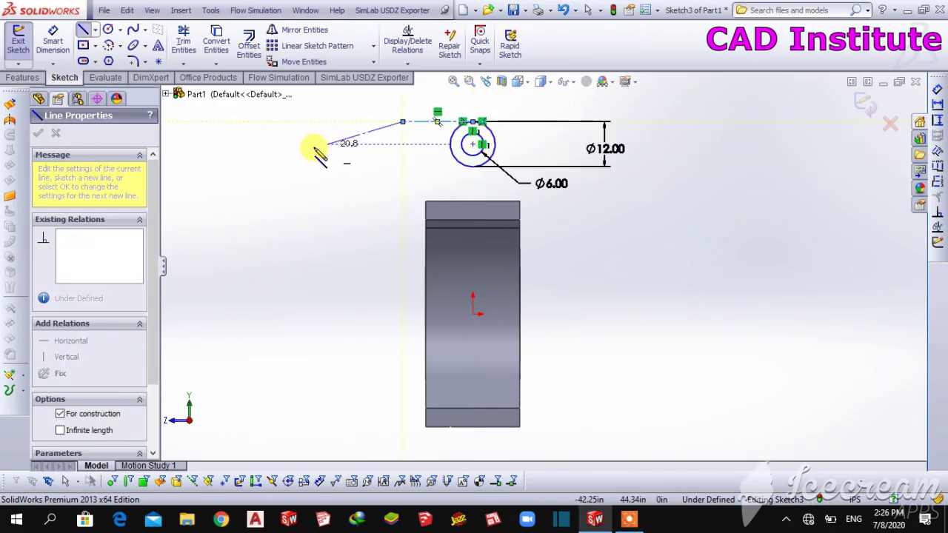
{"action": "right_click", "coordinate": [318, 152]}
{"action": "left_click", "coordinate": [317, 144]}
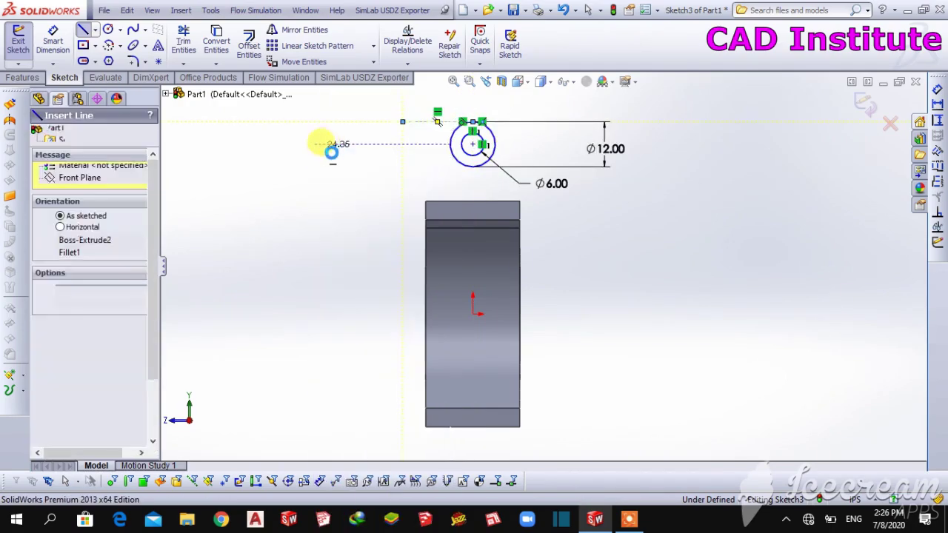
Dimension the centerline 15.00 above the rod's top edge.
{"action": "left_click", "coordinate": [53, 40]}
{"action": "left_click", "coordinate": [423, 121]}
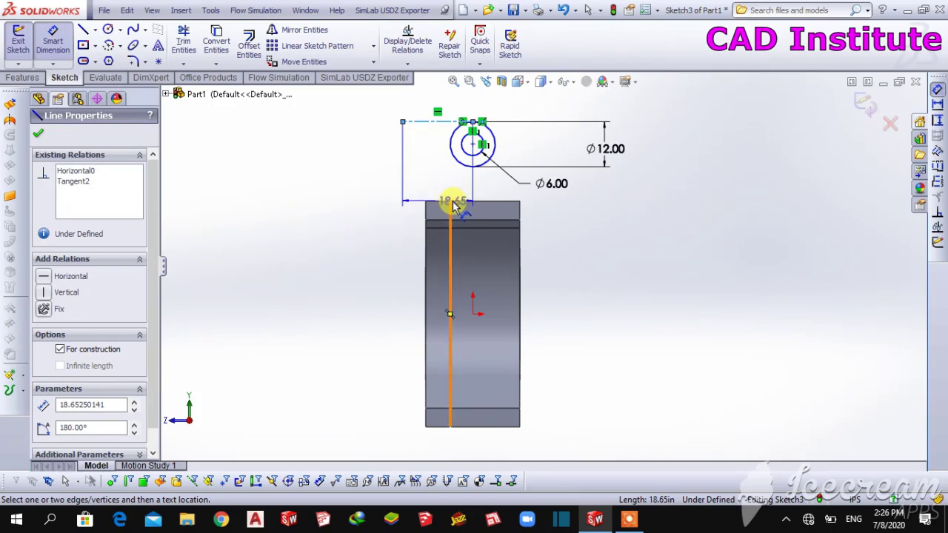
{"action": "left_click", "coordinate": [448, 208]}
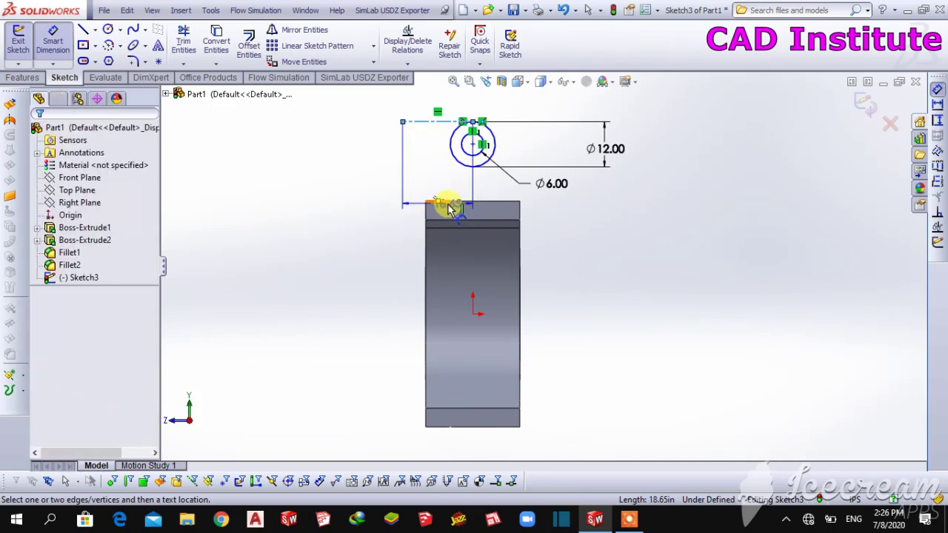
{"action": "left_click", "coordinate": [370, 197]}
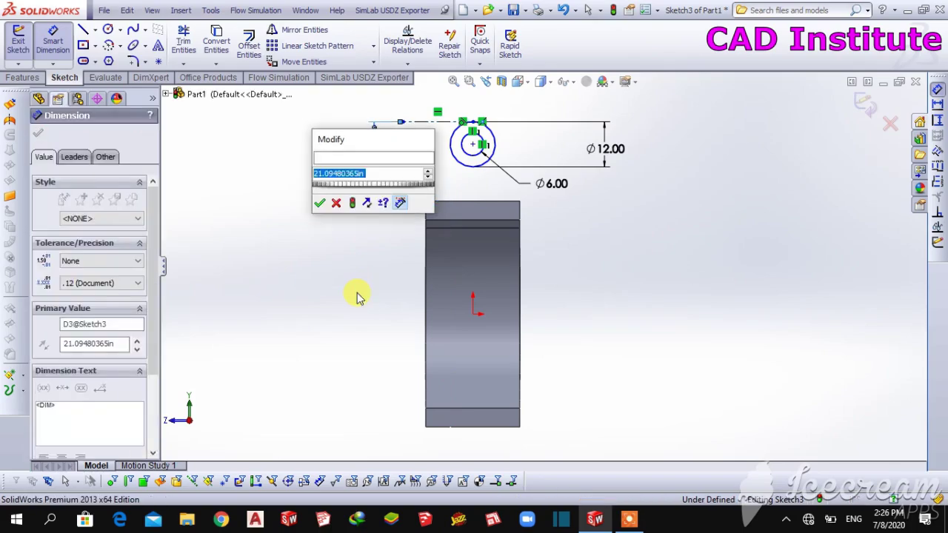
{"action": "key", "text": "Return"}
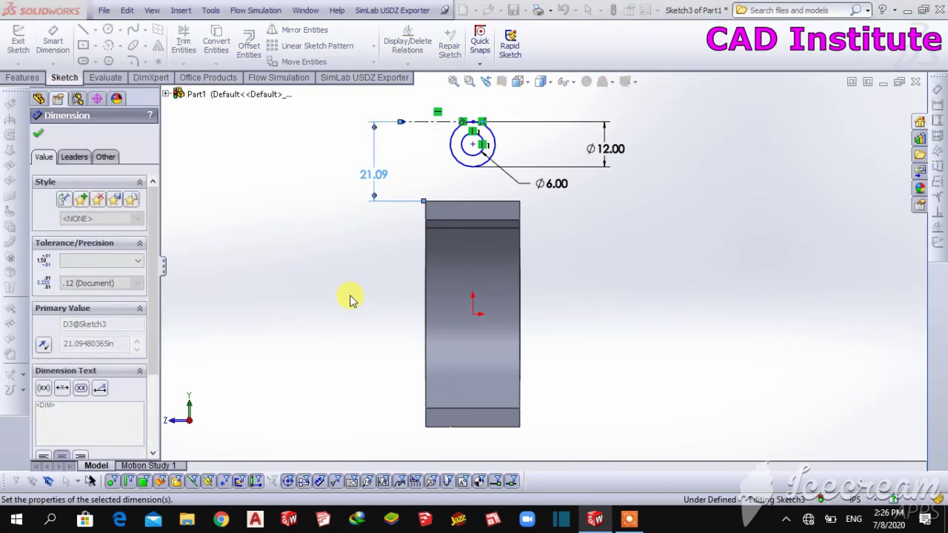
{"action": "right_click", "coordinate": [261, 143]}
{"action": "left_click", "coordinate": [288, 158]}
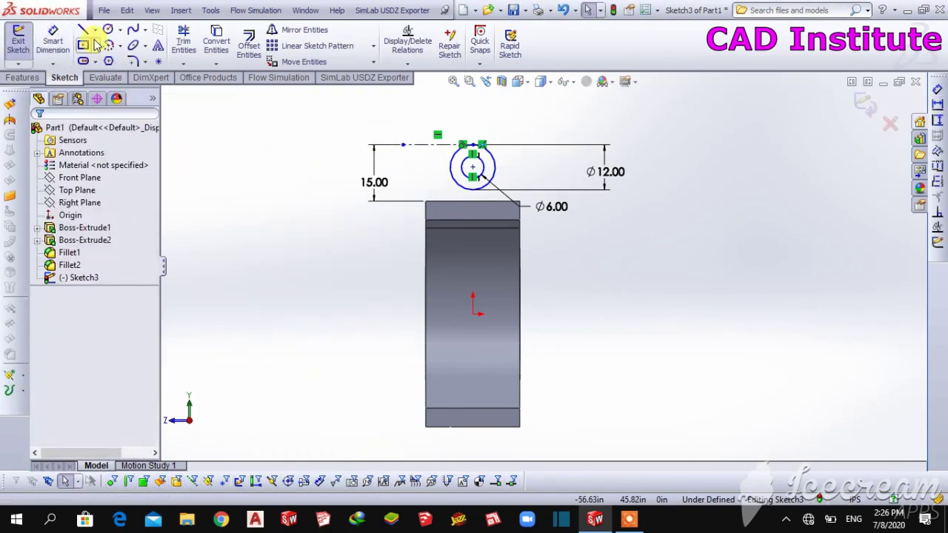
{"action": "left_click", "coordinate": [83, 29]}
Draw tangent vertical lines from the outer circle down to the rod's top edge, joined along it, and delete the stray line.
{"action": "left_click", "coordinate": [450, 170]}
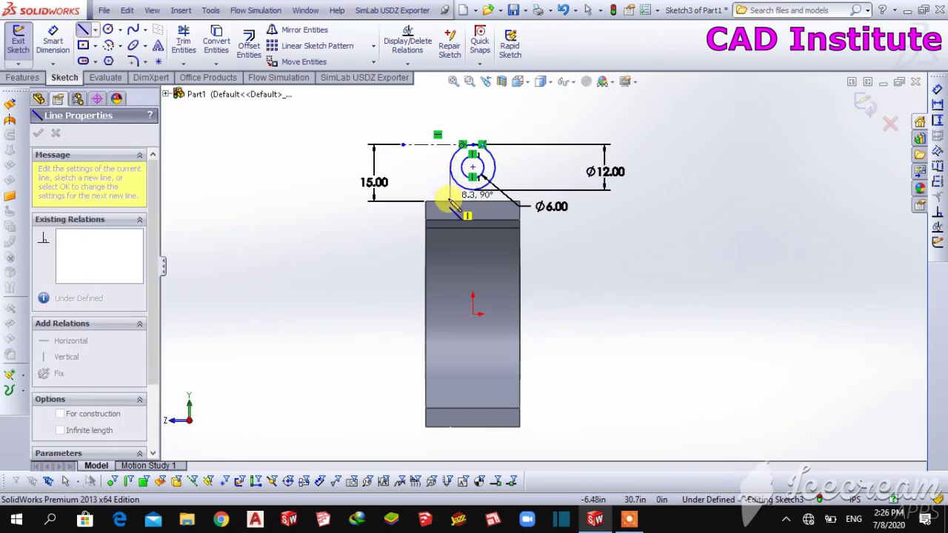
{"action": "left_click", "coordinate": [449, 201]}
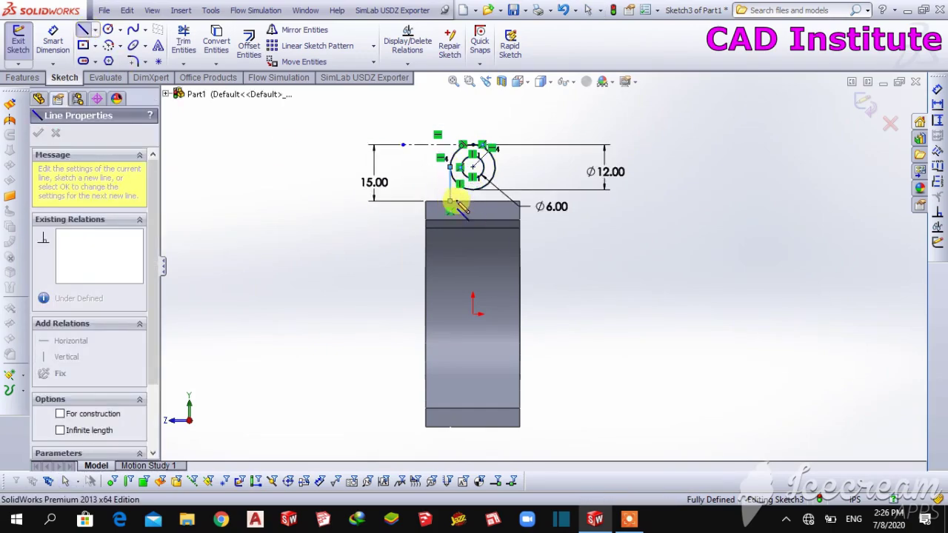
{"action": "left_click", "coordinate": [494, 201]}
{"action": "left_click", "coordinate": [495, 167]}
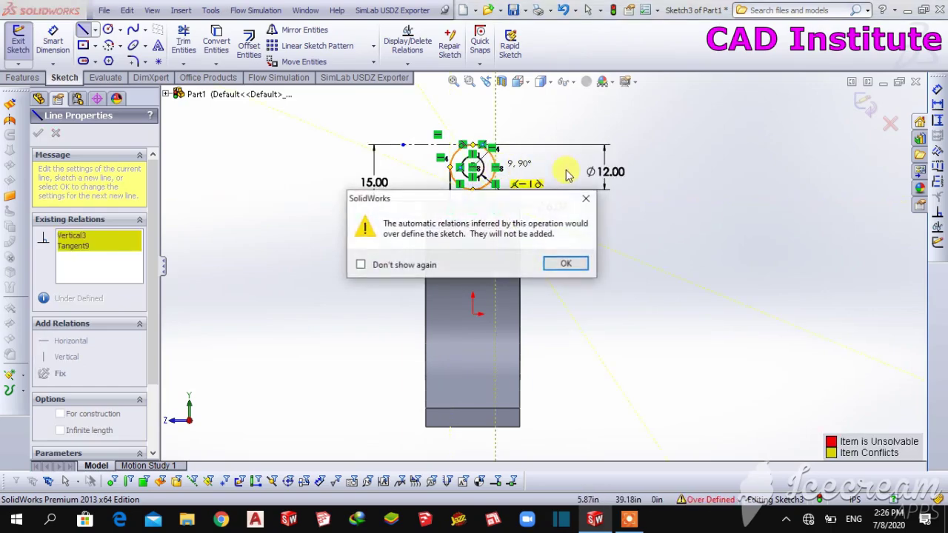
{"action": "left_click", "coordinate": [564, 263]}
{"action": "right_click", "coordinate": [722, 208]}
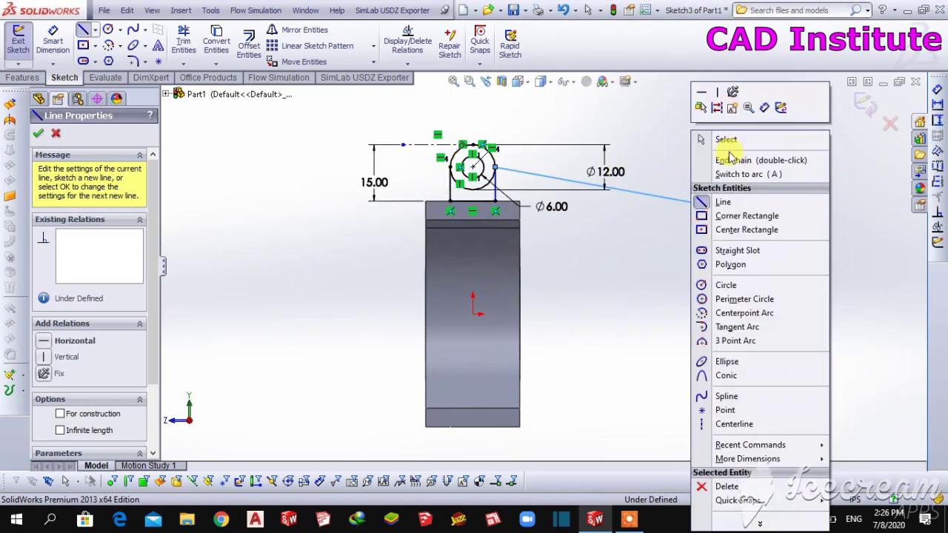
{"action": "left_click", "coordinate": [729, 140]}
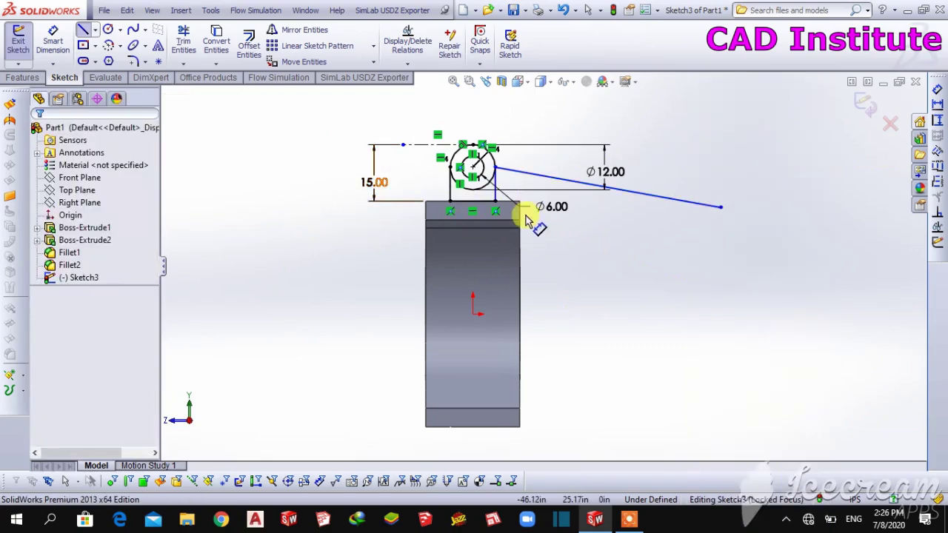
{"action": "left_click", "coordinate": [662, 197]}
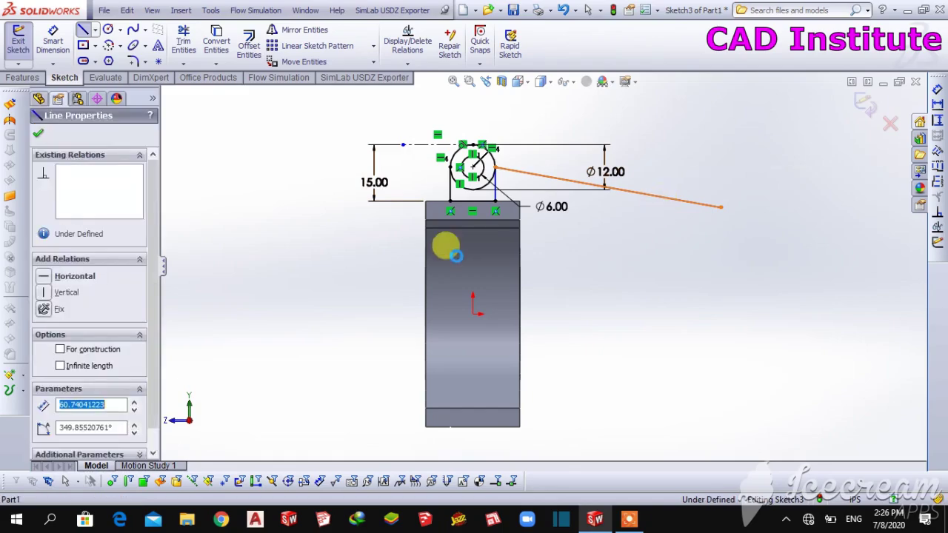
{"action": "key", "text": "Delete"}
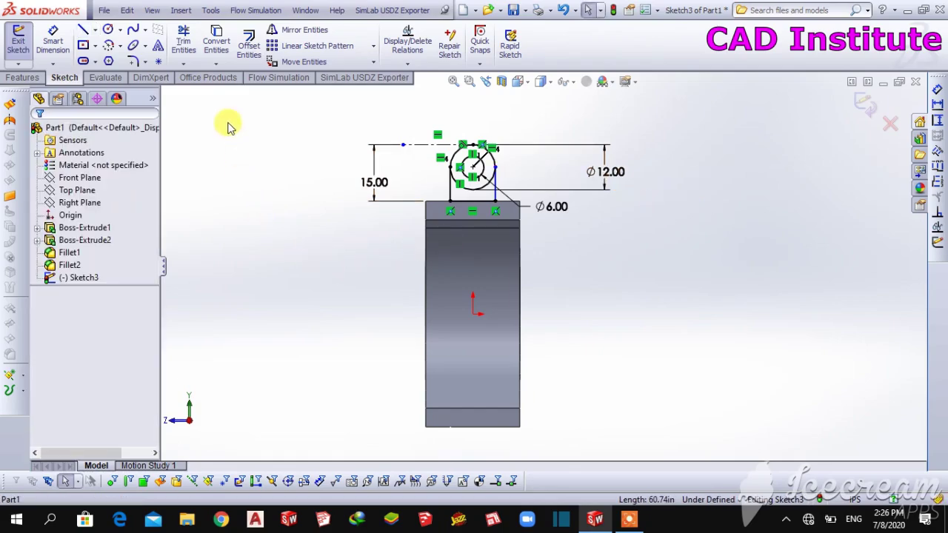
Trim away the outer circle's lower arc between the vertical lines to close the U-shaped profile.
{"action": "left_click", "coordinate": [184, 41]}
{"action": "scroll", "coordinate": [541, 161], "scroll_direction": "down", "scroll_amount": 3}
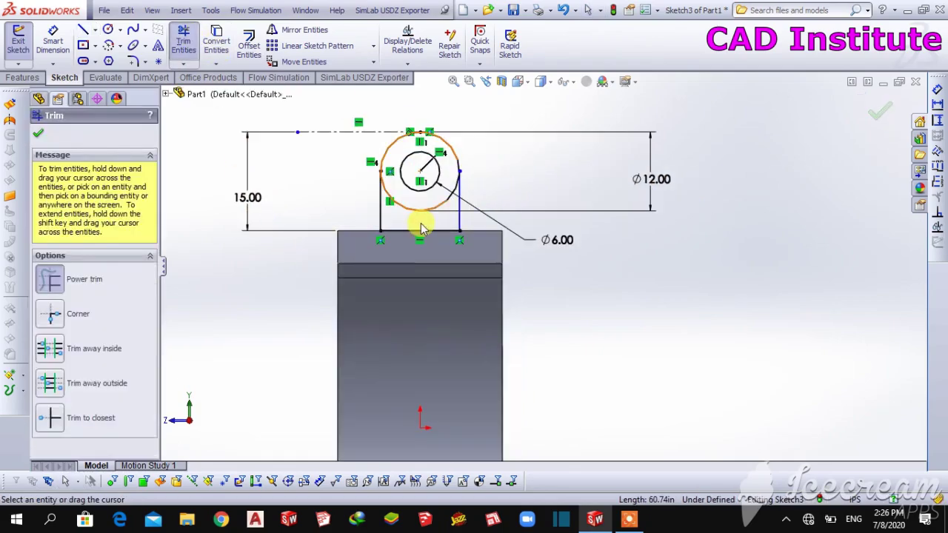
{"action": "left_click_drag", "start_coordinate": [439, 221], "coordinate": [435, 205]}
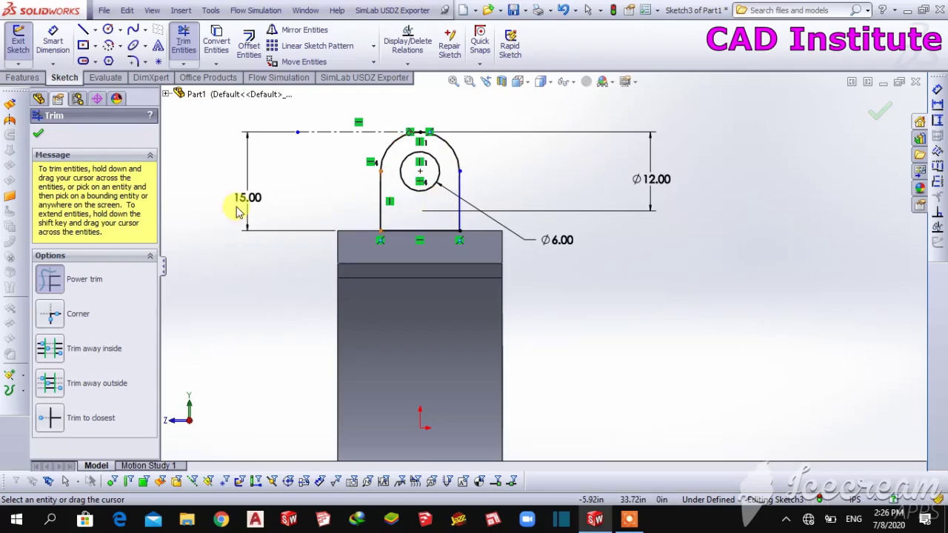
{"action": "left_click", "coordinate": [37, 134]}
{"action": "scroll", "coordinate": [185, 177], "scroll_direction": "up", "scroll_amount": 1}
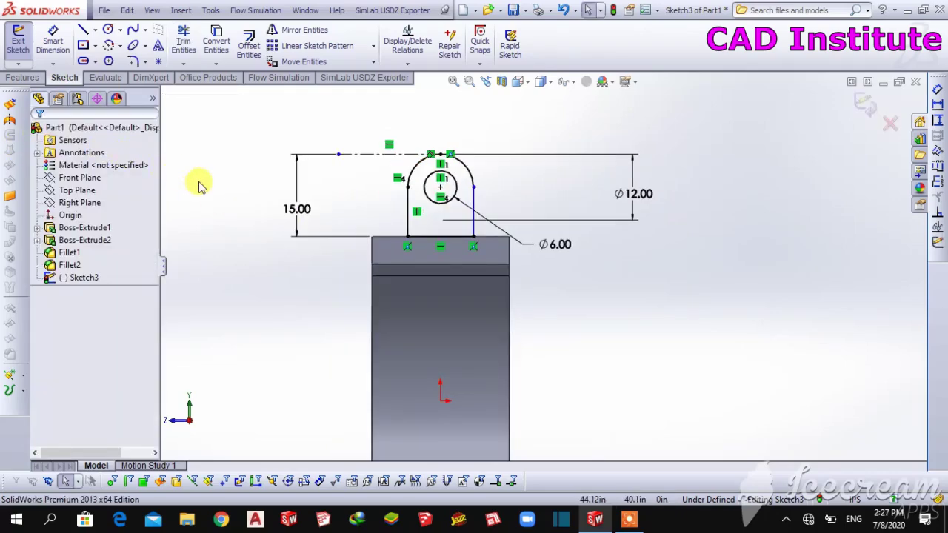
{"action": "scroll", "coordinate": [208, 185], "scroll_direction": "up", "scroll_amount": 1}
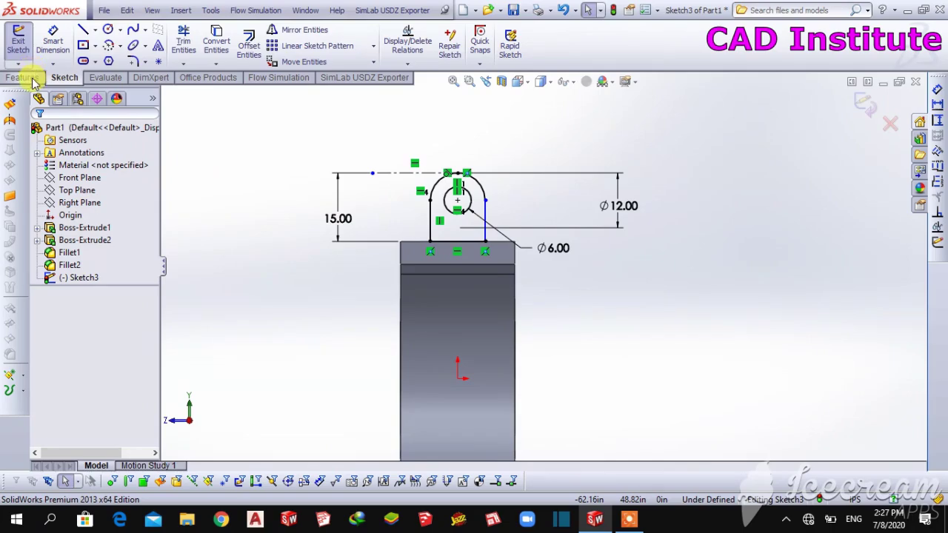
{"action": "left_click", "coordinate": [32, 80]}
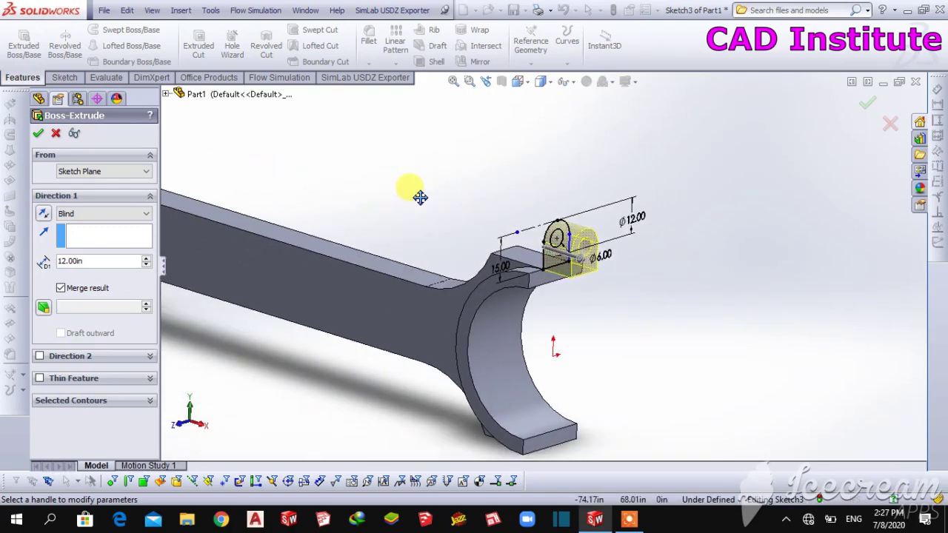
Reverse the extrusion direction and extrude the lug 15.00in as a Blind boss.
{"action": "left_click", "coordinate": [44, 215]}
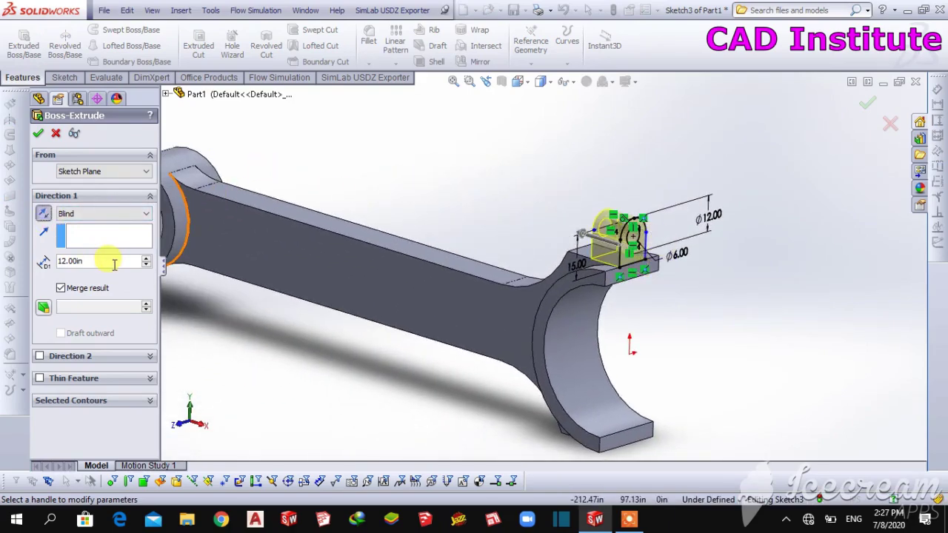
{"action": "type", "text": "15"}
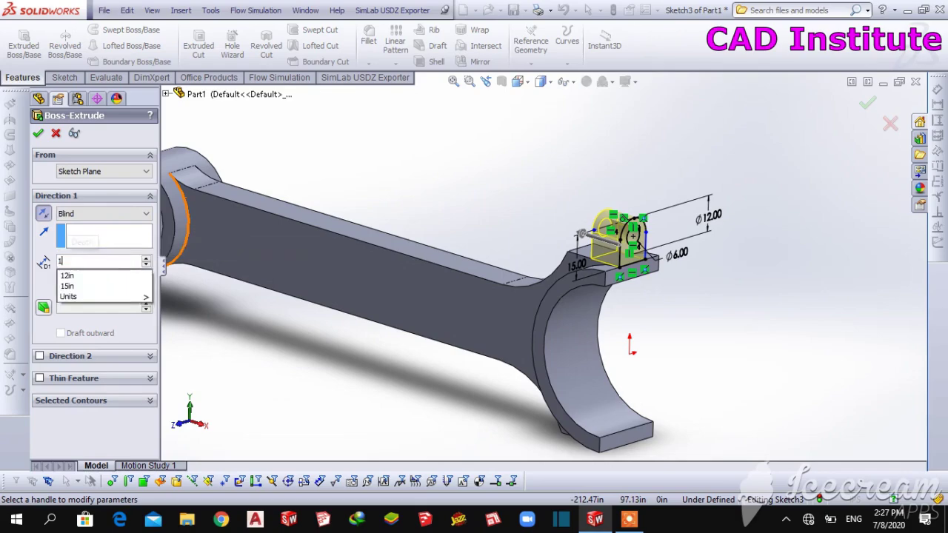
{"action": "key", "text": "Return"}
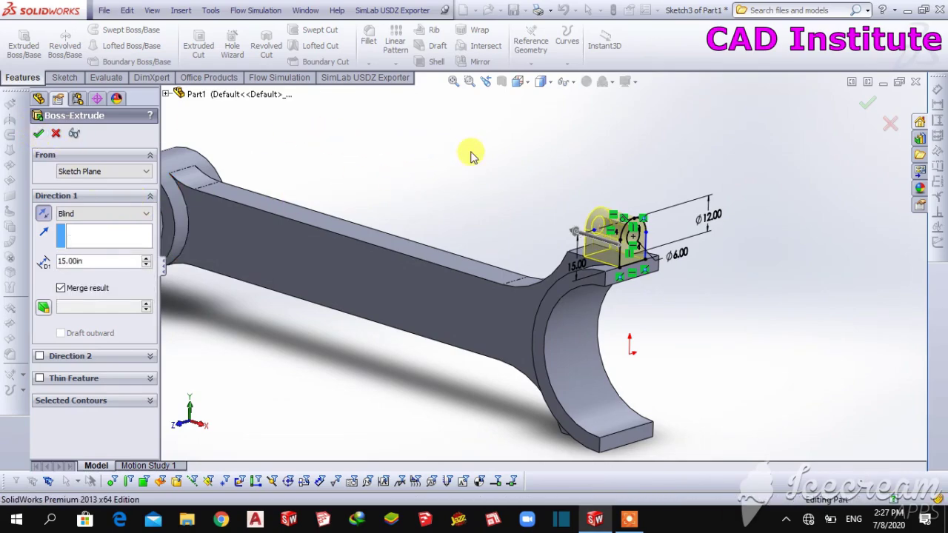
{"action": "key", "text": "Return"}
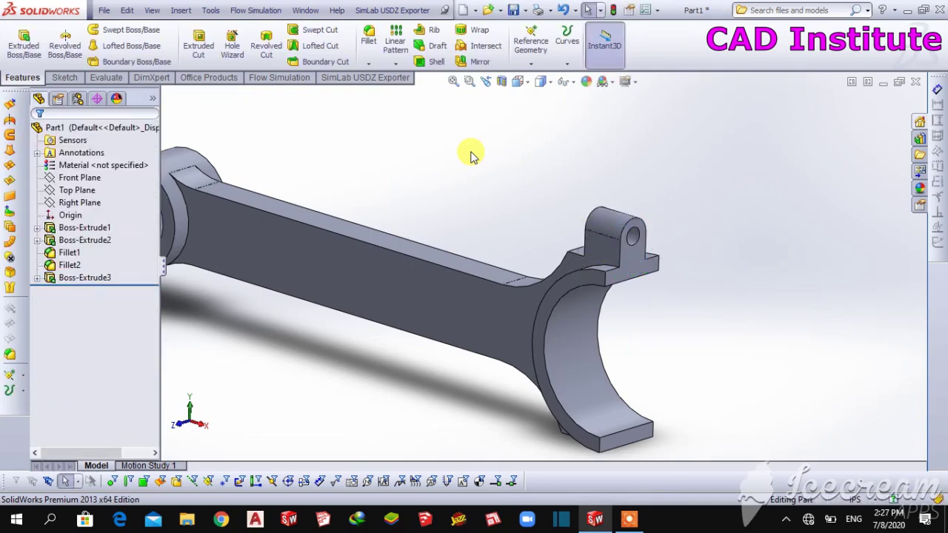
Mirror Boss-Extrude3 about the Top Plane to add a matching lug under the big end.
{"action": "key", "text": "f"}
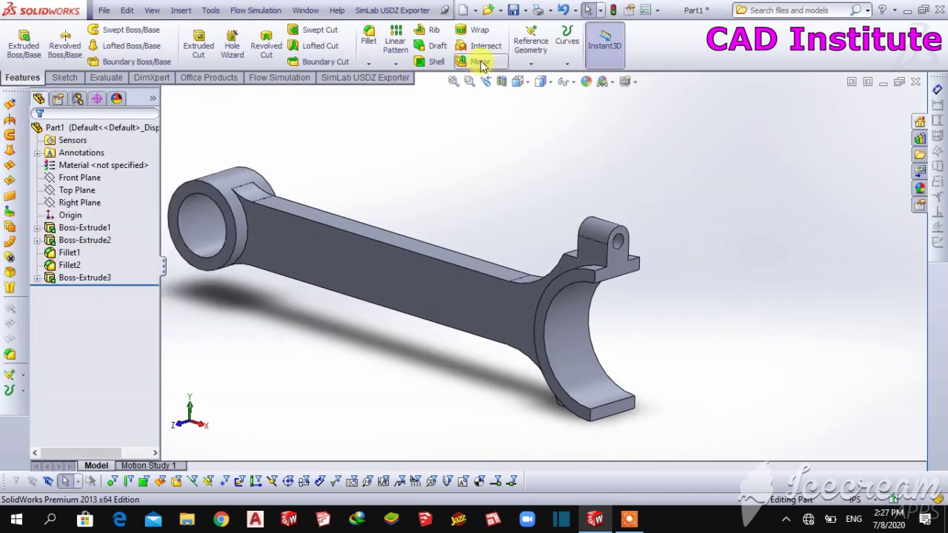
{"action": "left_click", "coordinate": [479, 62]}
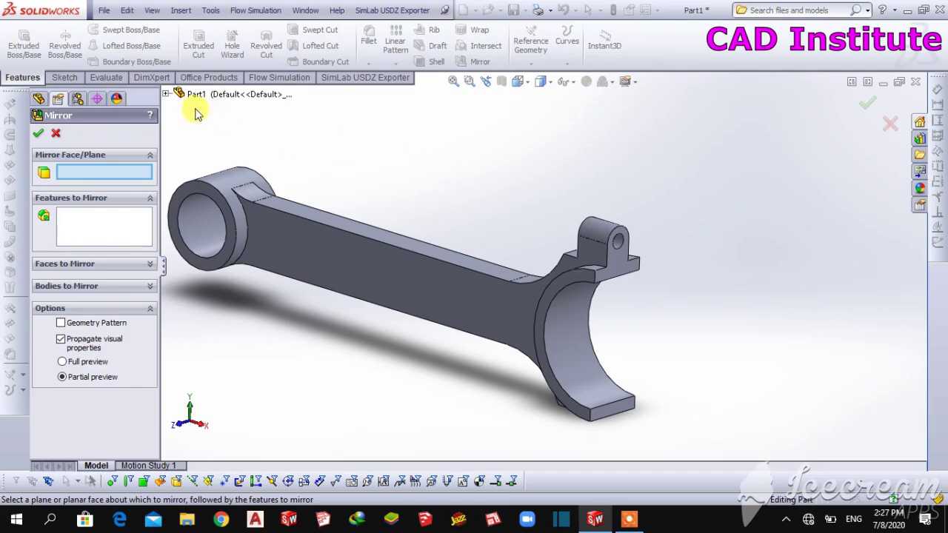
{"action": "left_click", "coordinate": [167, 95]}
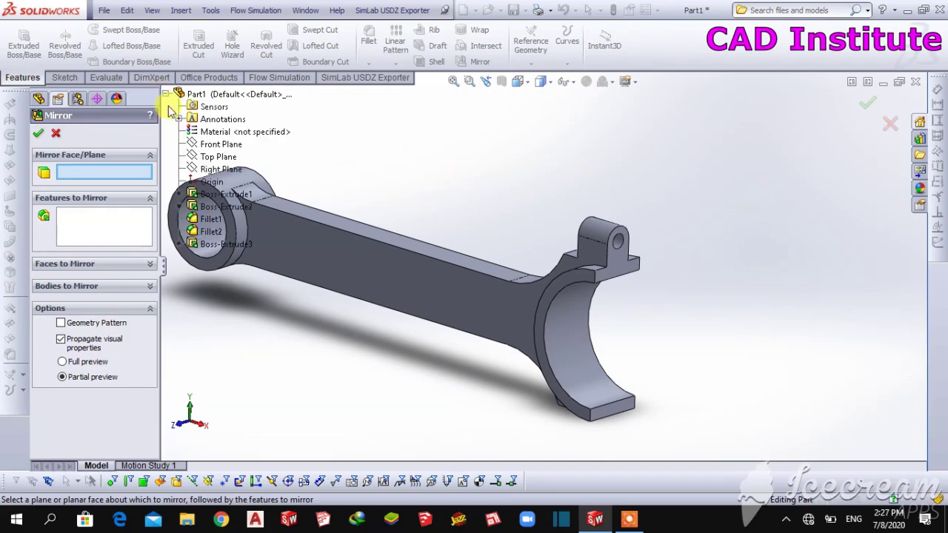
{"action": "left_click", "coordinate": [209, 157]}
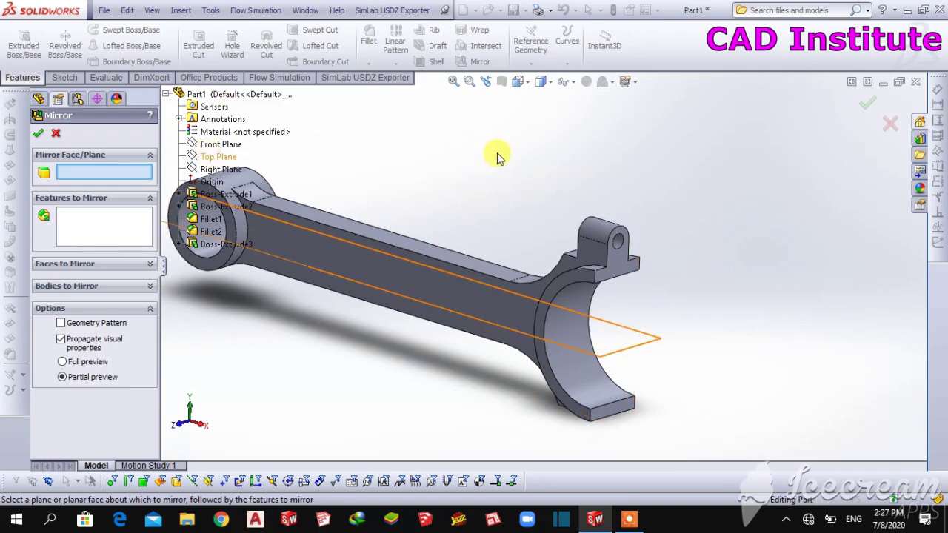
{"action": "left_click", "coordinate": [462, 176]}
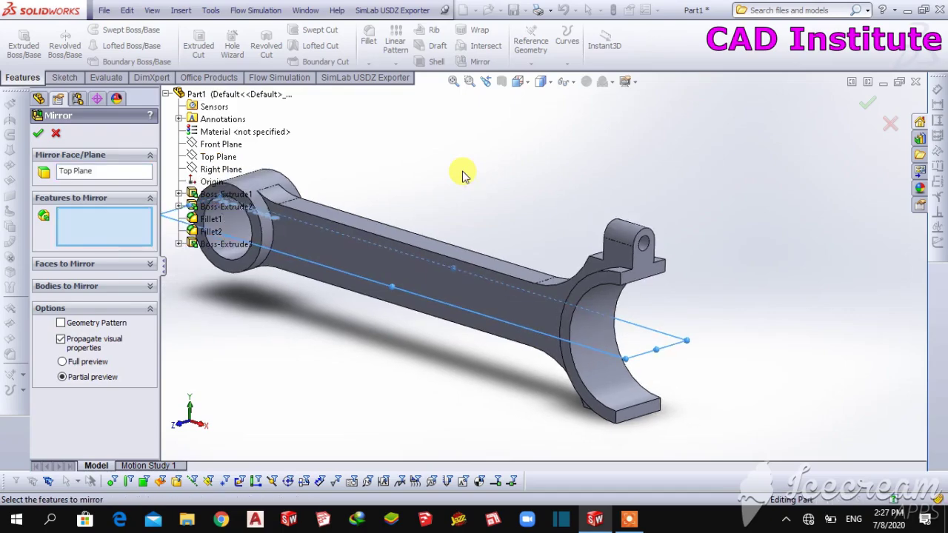
{"action": "middle_click_drag", "start_coordinate": [463, 176], "coordinate": [536, 182], "text": "ctrl"}
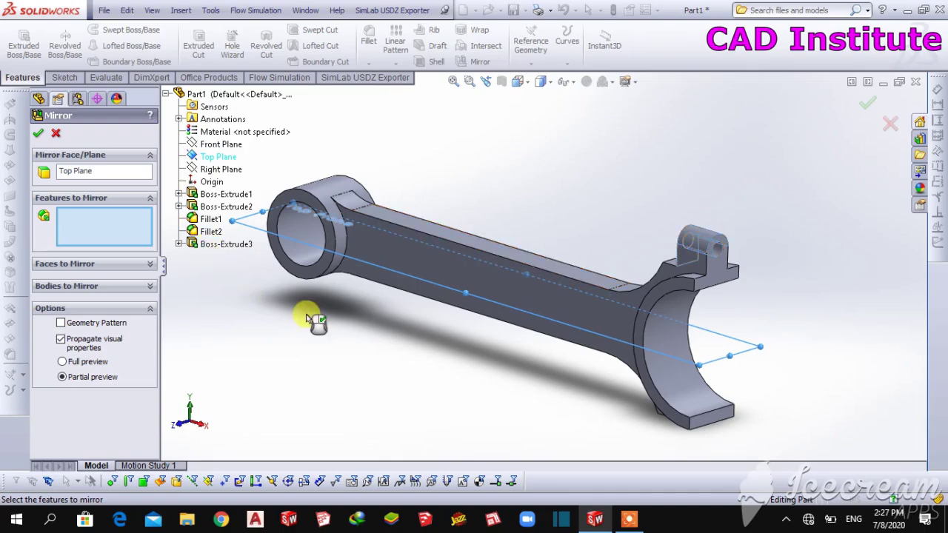
{"action": "left_click", "coordinate": [226, 244]}
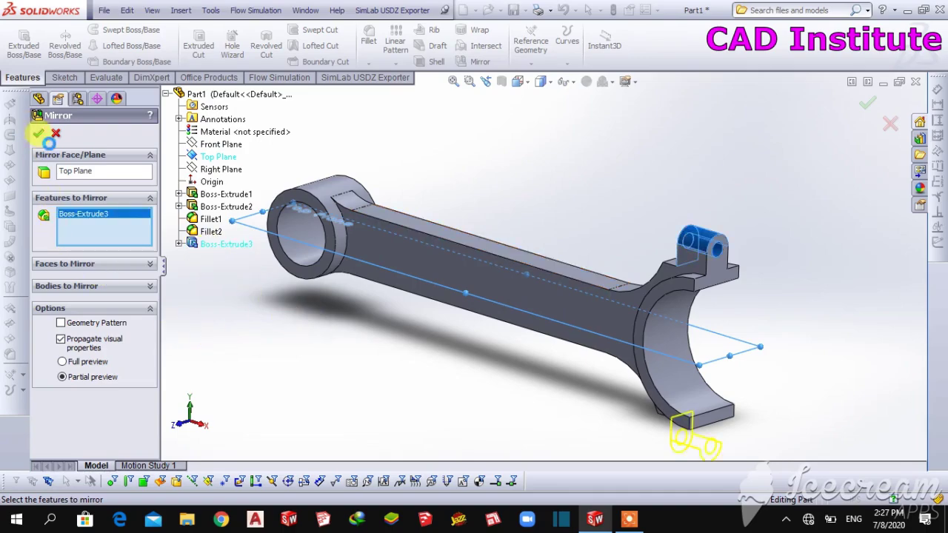
{"action": "left_click", "coordinate": [41, 135]}
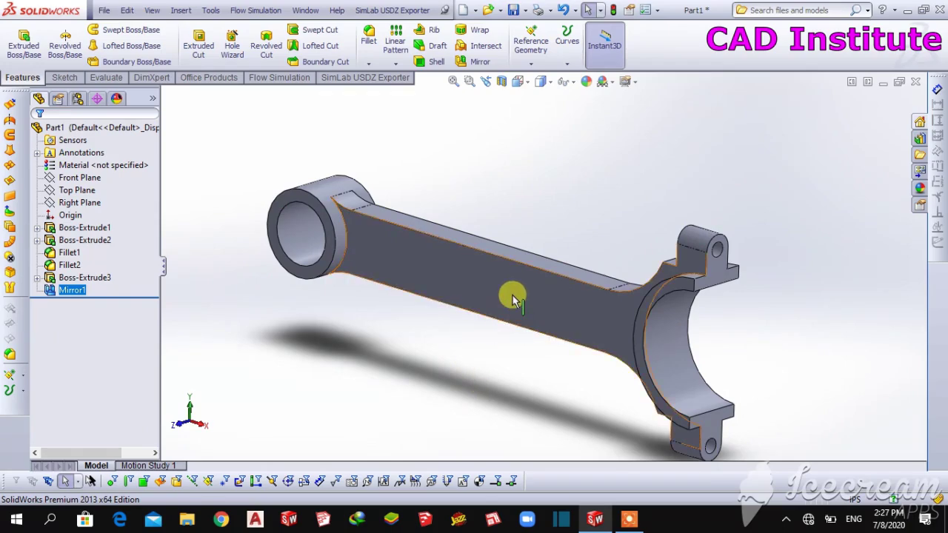
{"action": "left_click", "coordinate": [513, 298]}
Start a new sketch on the rod's web face and view it from the front.
{"action": "left_click", "coordinate": [555, 250]}
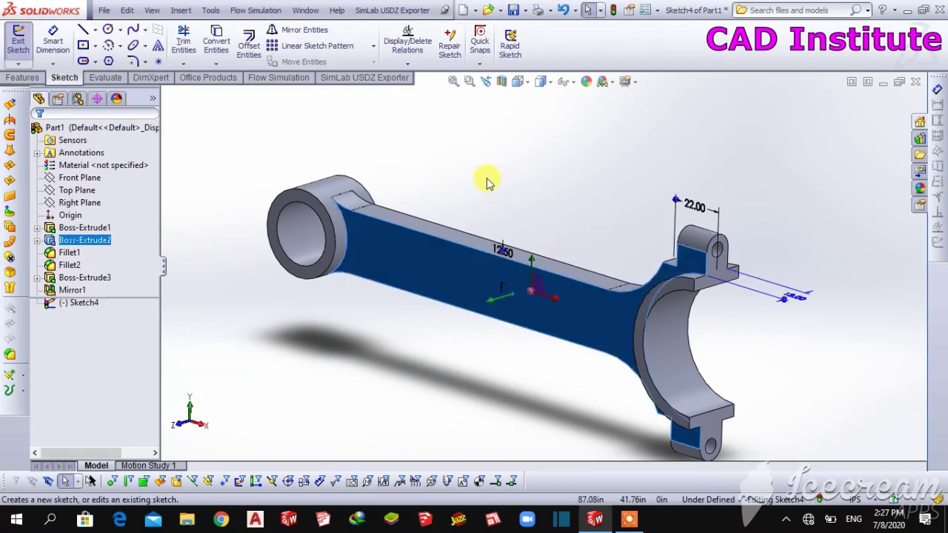
{"action": "left_click", "coordinate": [519, 83]}
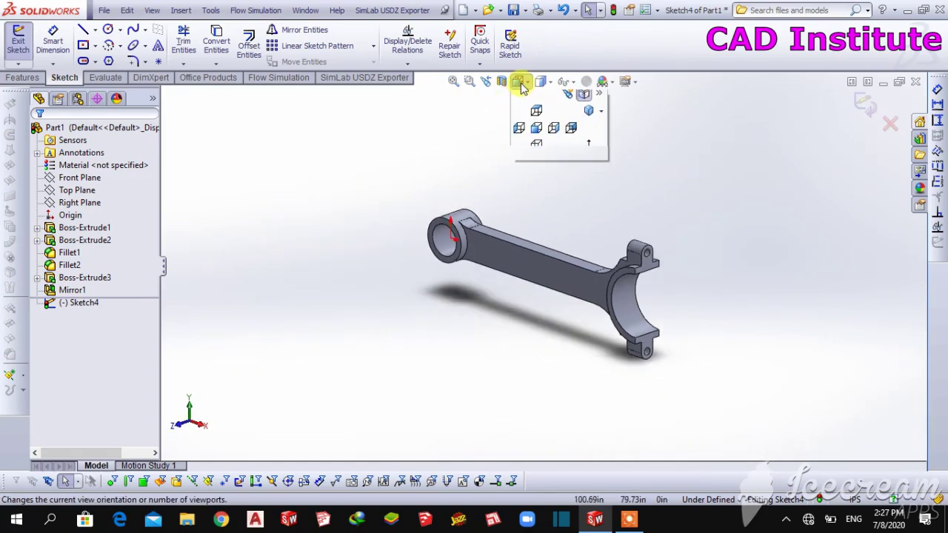
{"action": "left_click", "coordinate": [516, 133]}
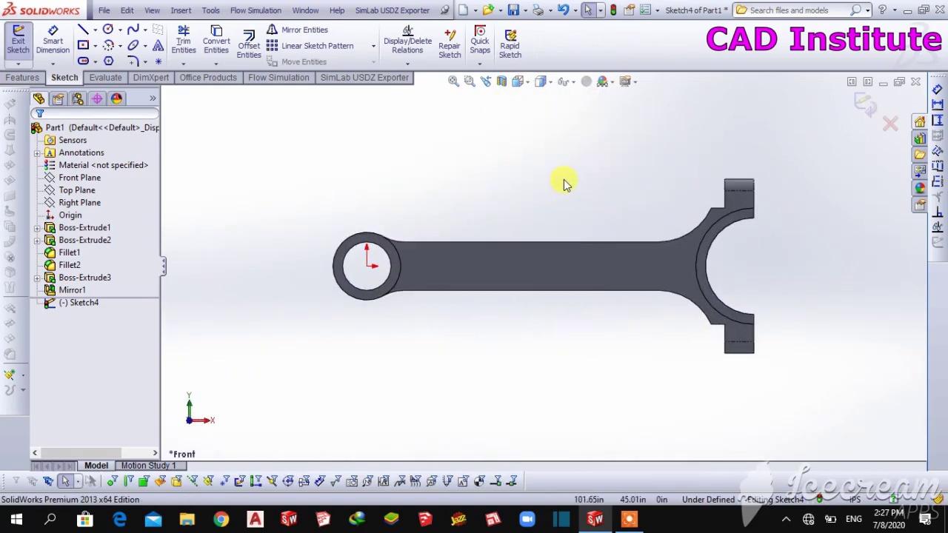
{"action": "scroll", "coordinate": [550, 208], "scroll_direction": "down", "scroll_amount": 4}
{"action": "middle_click_drag", "start_coordinate": [550, 207], "coordinate": [510, 161], "text": "ctrl"}
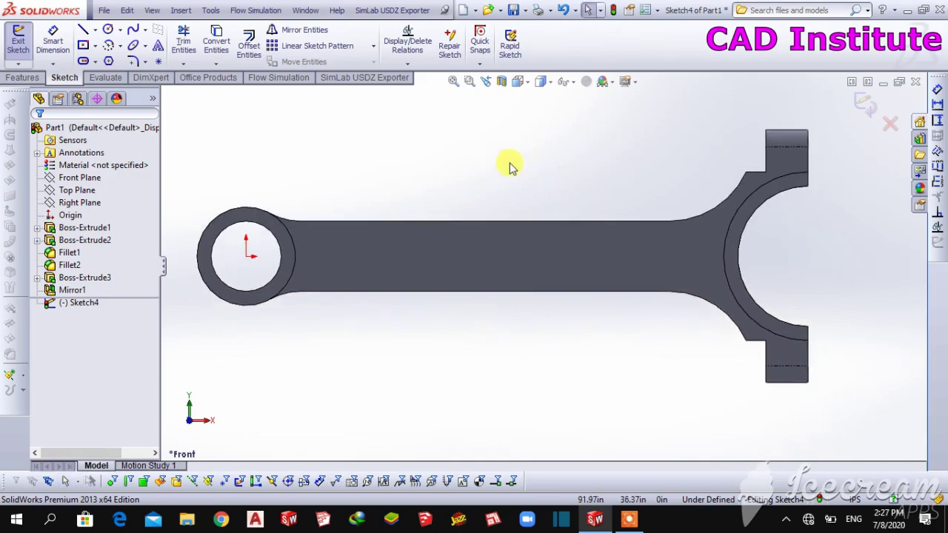
Draw a horizontal centerline from the small-end centre to the big-end arc.
{"action": "left_click", "coordinate": [96, 30]}
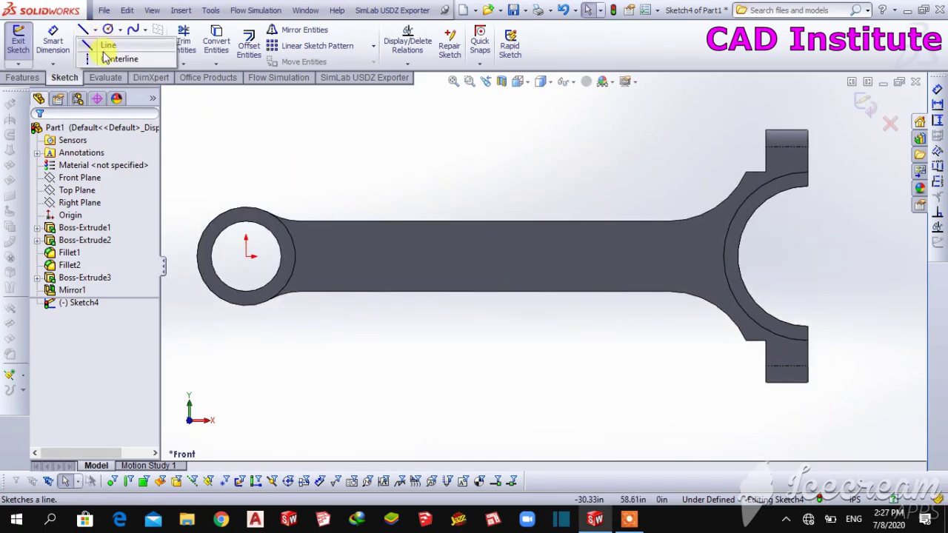
{"action": "left_click", "coordinate": [101, 57]}
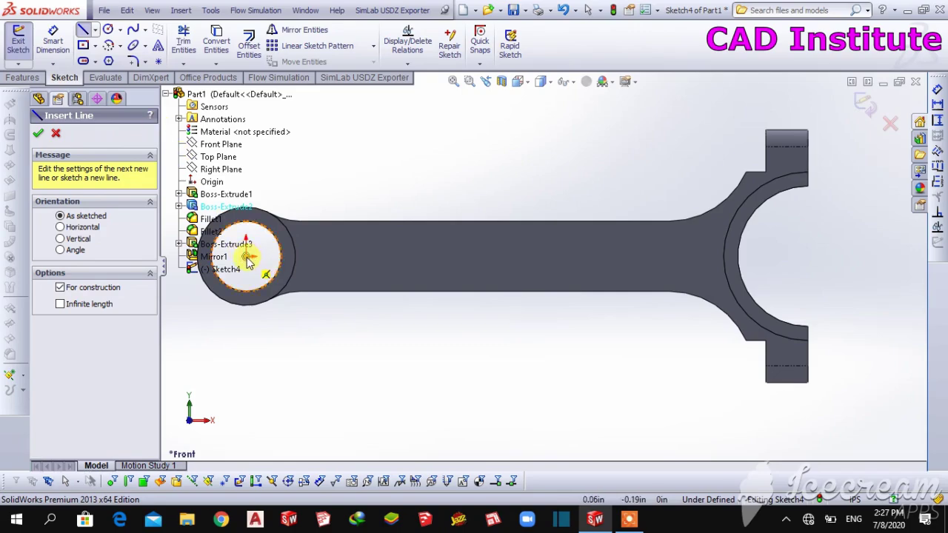
{"action": "left_click", "coordinate": [247, 256]}
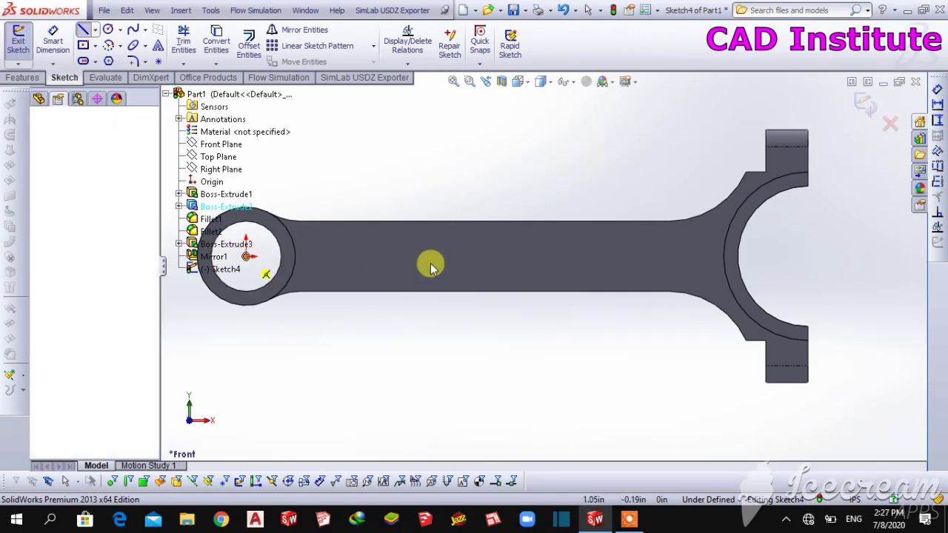
{"action": "left_click", "coordinate": [724, 258]}
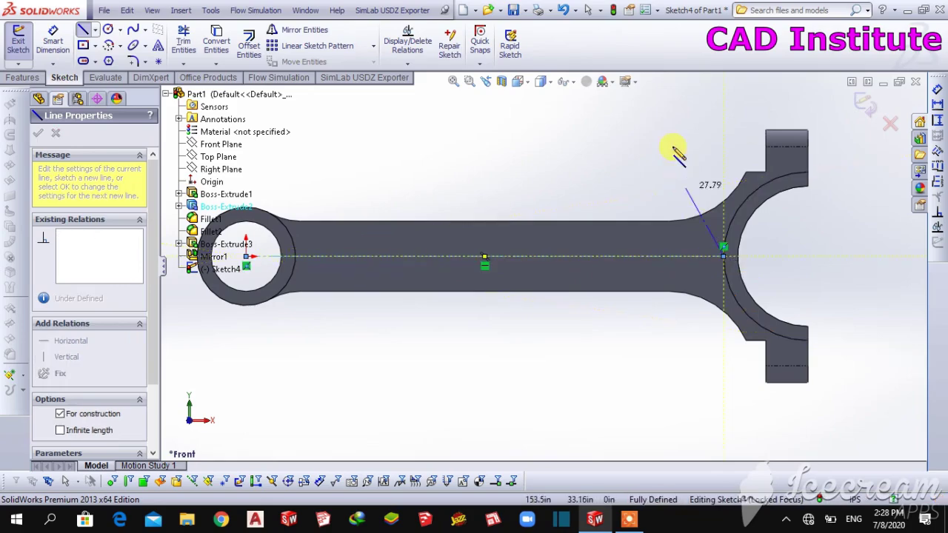
{"action": "right_click", "coordinate": [685, 127]}
{"action": "left_click", "coordinate": [698, 139]}
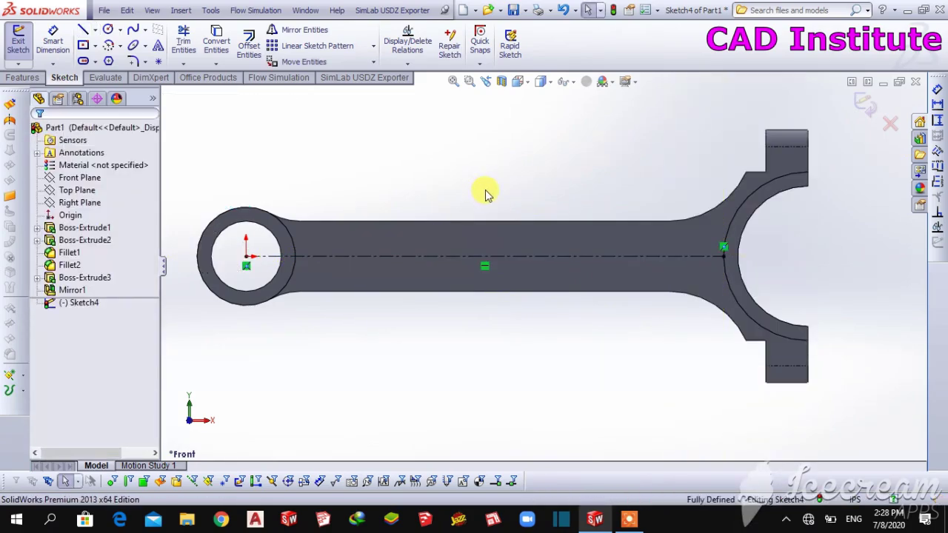
{"action": "middle_click_drag", "start_coordinate": [483, 191], "coordinate": [521, 178], "text": "ctrl"}
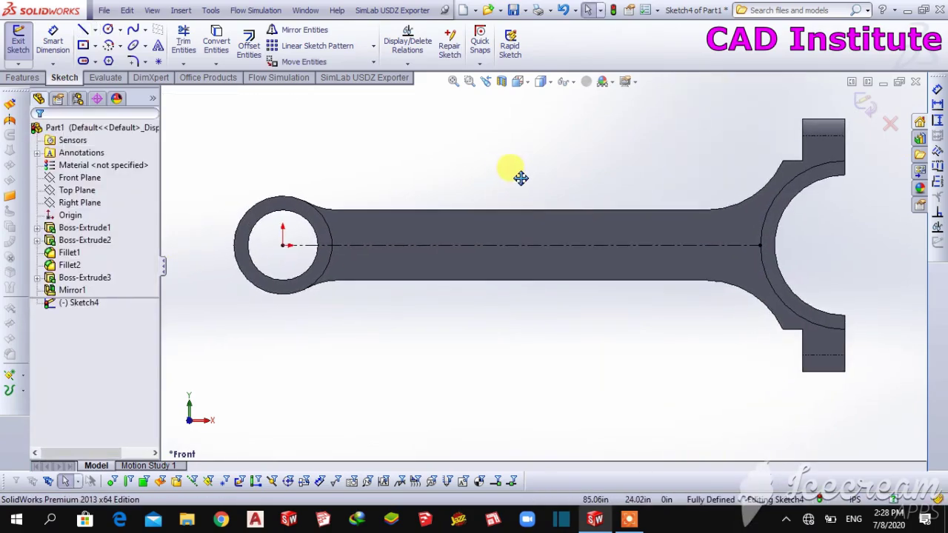
Draw a centrepoint straight slot centred on the construction centerline.
{"action": "left_click", "coordinate": [95, 62]}
{"action": "left_click", "coordinate": [111, 89]}
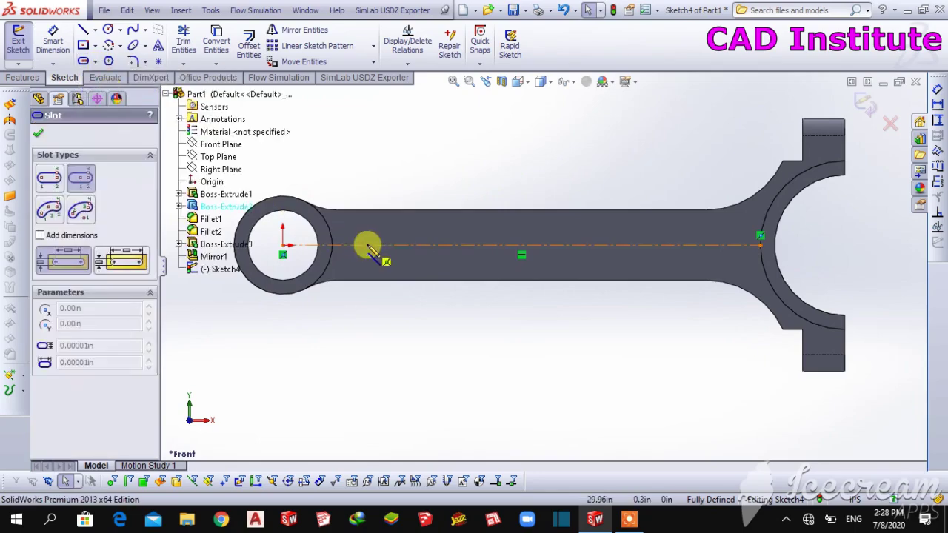
{"action": "left_click", "coordinate": [502, 247]}
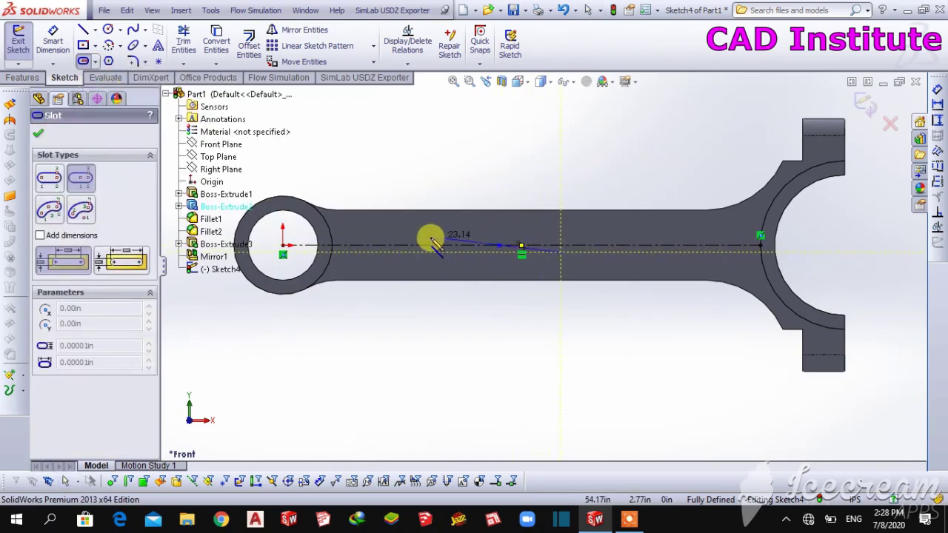
{"action": "left_click", "coordinate": [377, 248]}
{"action": "left_click", "coordinate": [381, 262]}
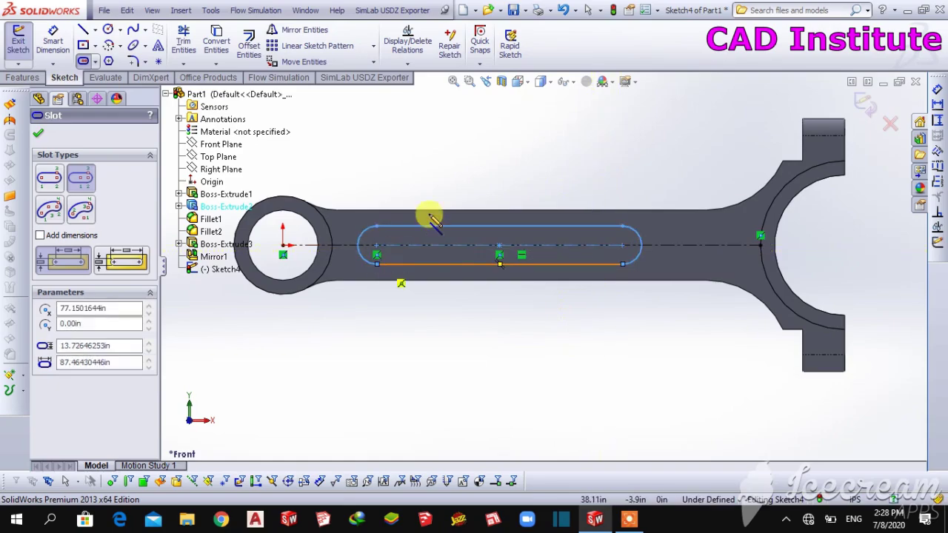
{"action": "right_click", "coordinate": [447, 128]}
{"action": "left_click", "coordinate": [474, 135]}
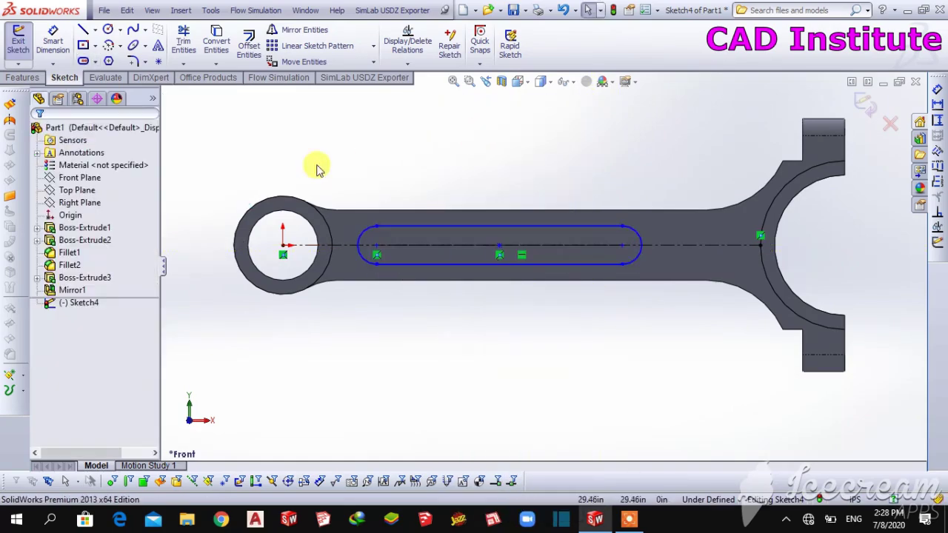
Dimension the slot's left arc centre 40 from the small-end centre.
{"action": "left_click", "coordinate": [63, 55]}
{"action": "left_click", "coordinate": [374, 250]}
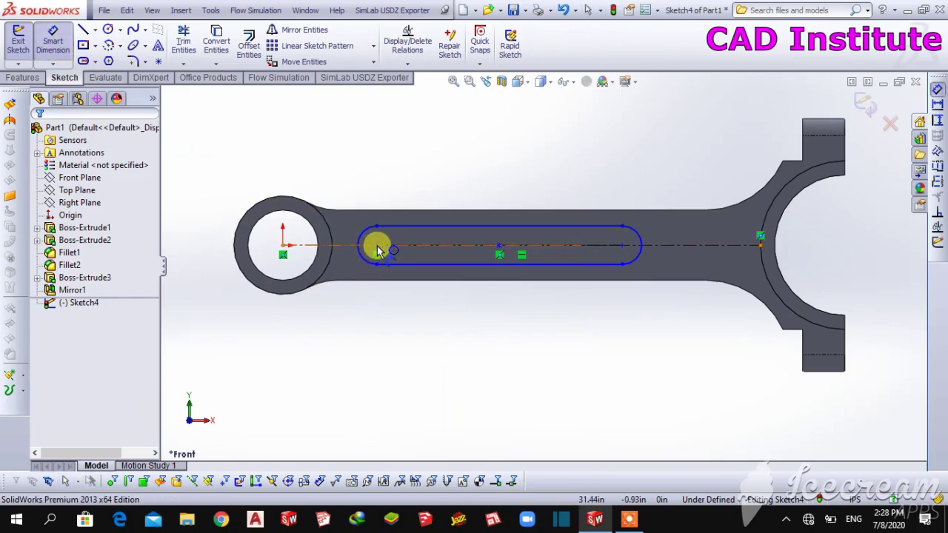
{"action": "left_click", "coordinate": [283, 245]}
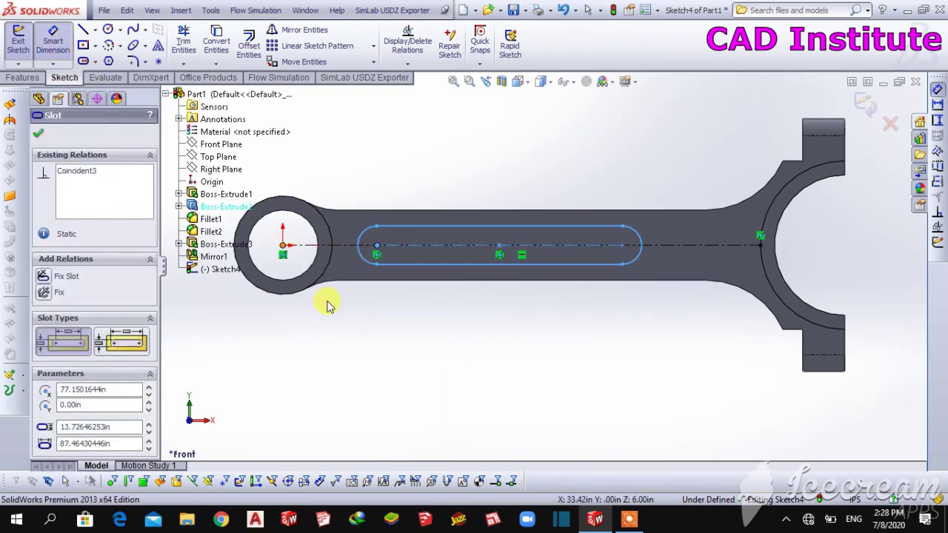
{"action": "left_click", "coordinate": [330, 321]}
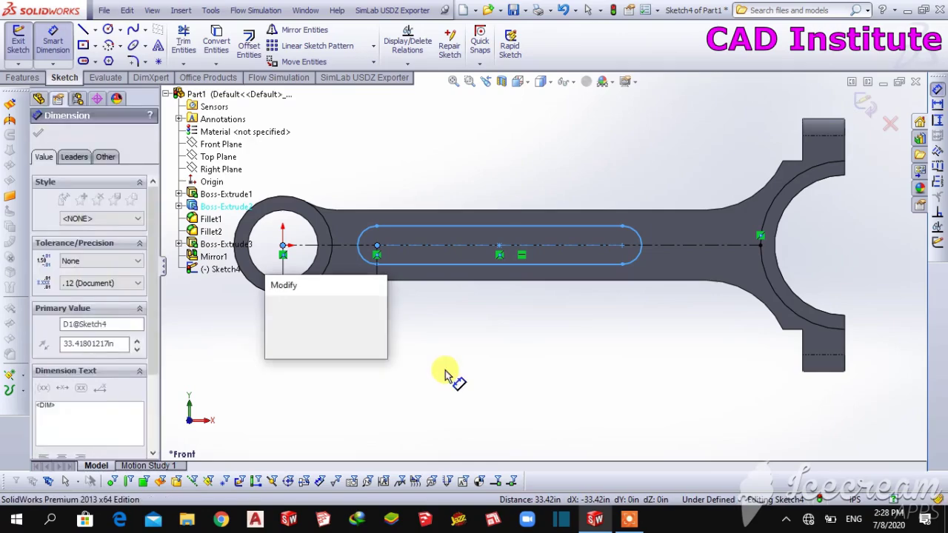
{"action": "type", "text": "40"}
{"action": "key", "text": "Return"}
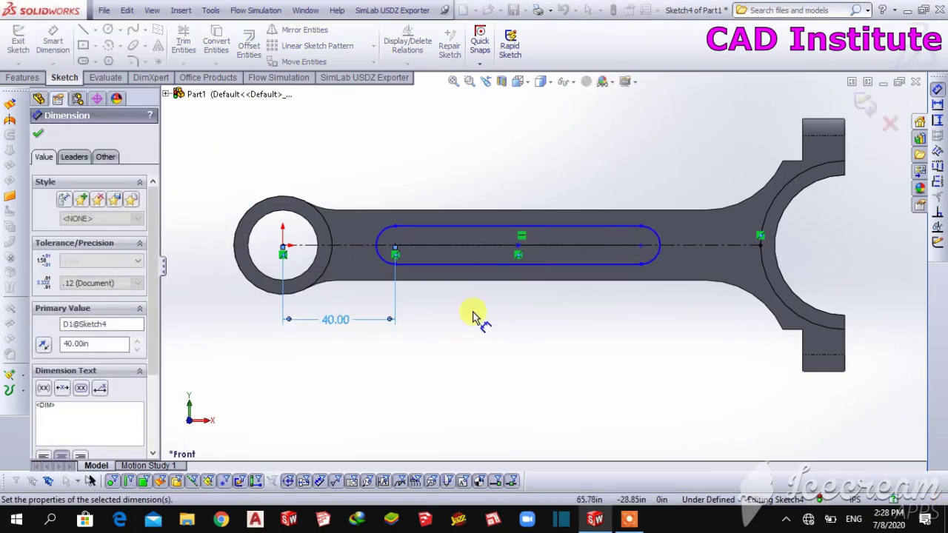
Set the slot length to 100 and the end-arc radius to 7.
{"action": "left_click", "coordinate": [485, 268]}
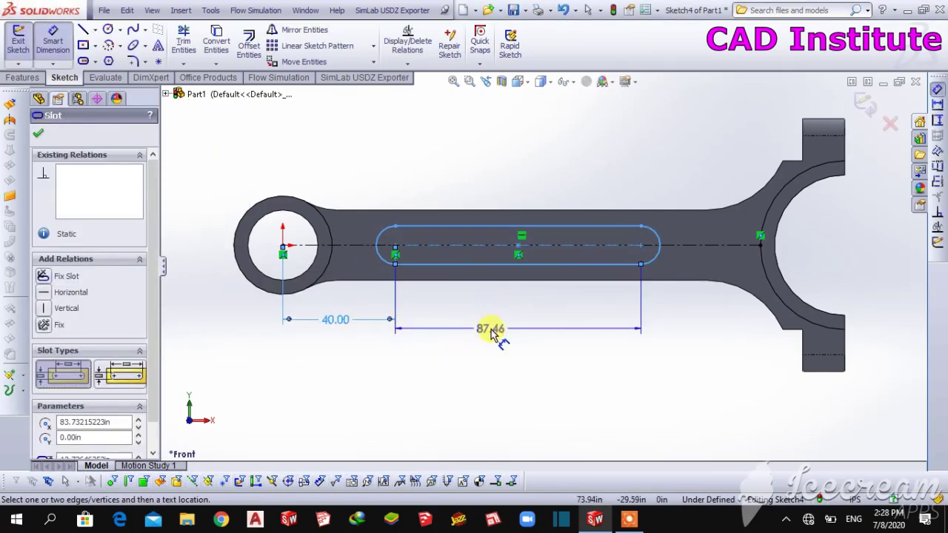
{"action": "left_click", "coordinate": [496, 332]}
{"action": "type", "text": "100"}
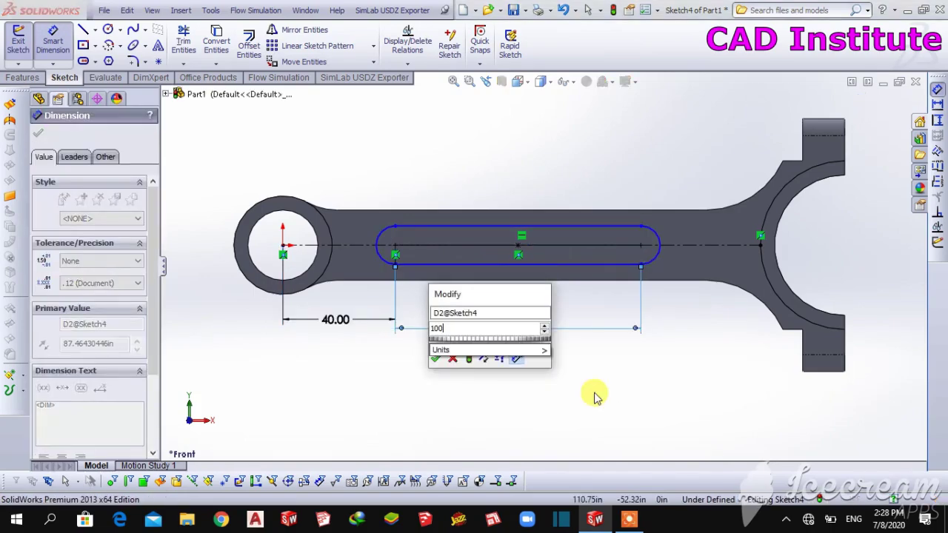
{"action": "key", "text": "Return"}
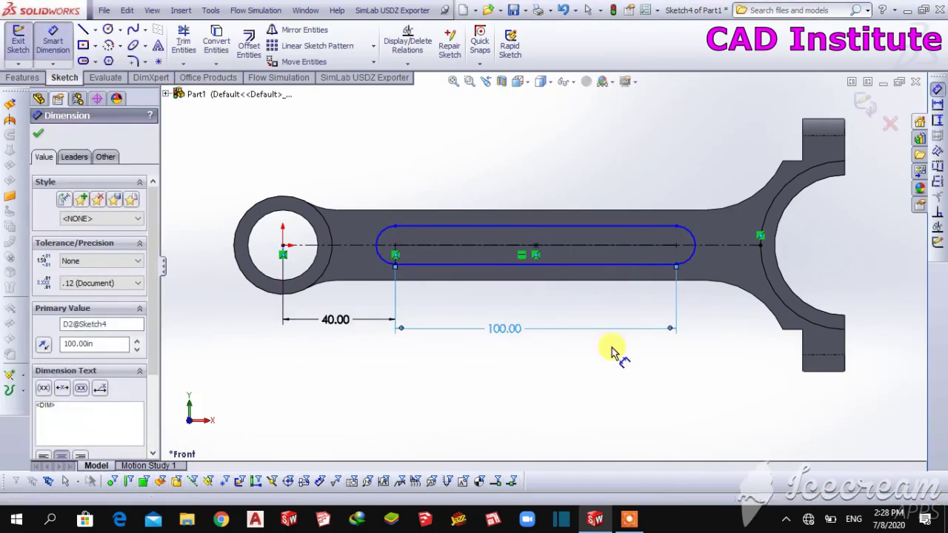
{"action": "left_click", "coordinate": [685, 266]}
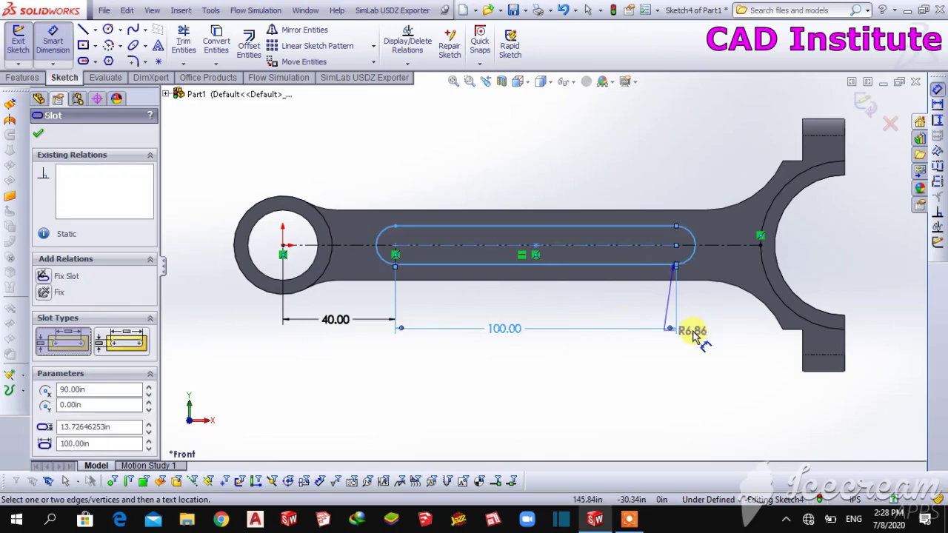
{"action": "left_click", "coordinate": [707, 345]}
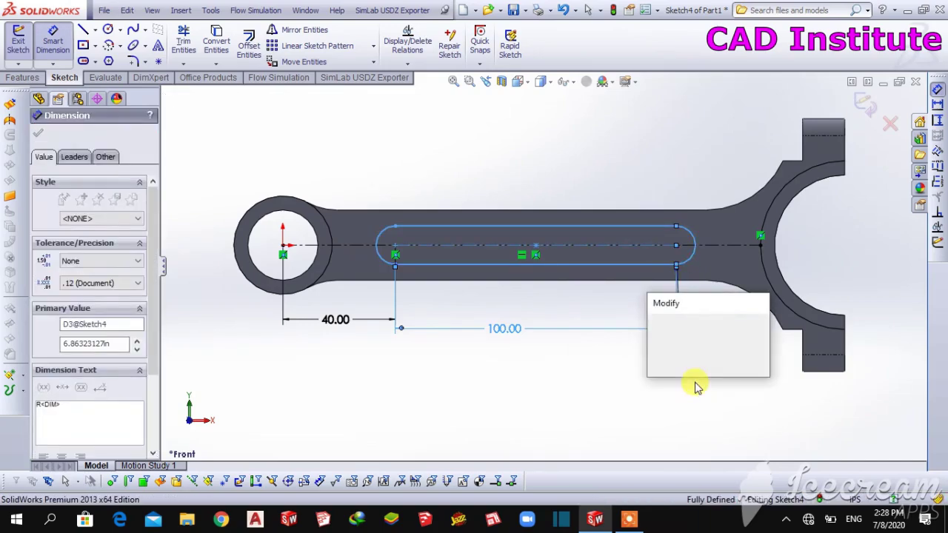
{"action": "key", "text": "Return"}
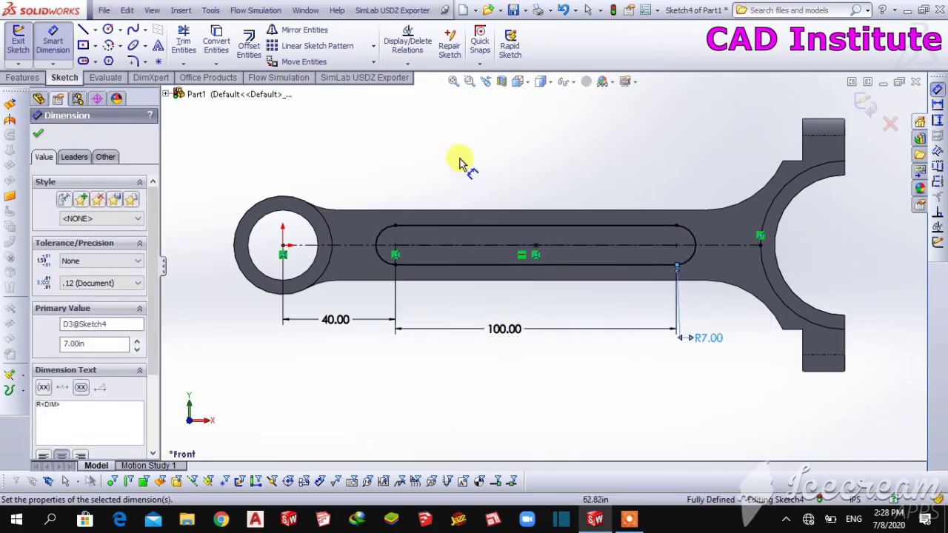
{"action": "right_click", "coordinate": [457, 140]}
{"action": "left_click", "coordinate": [478, 148]}
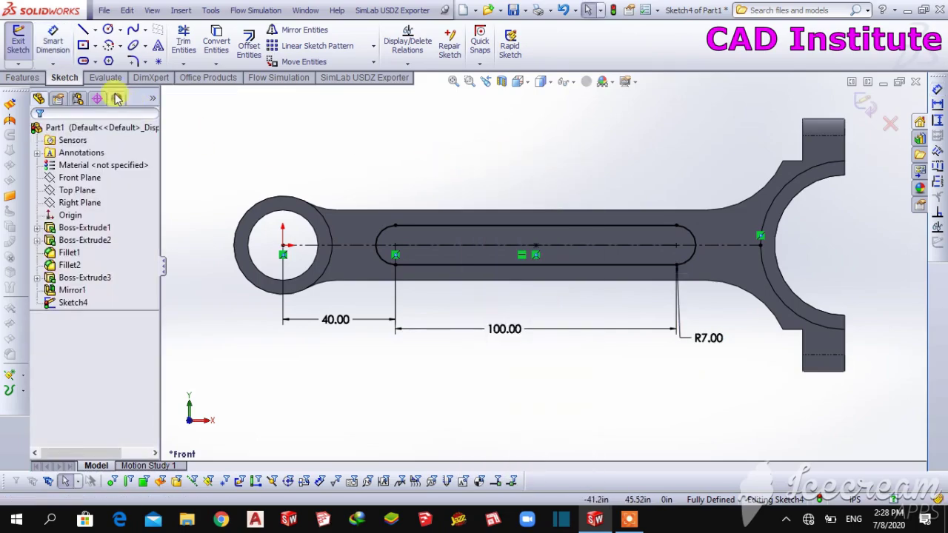
Extrude-cut the slot sketch 3 in deep (Blind) into the rod's web.
{"action": "left_click", "coordinate": [22, 77]}
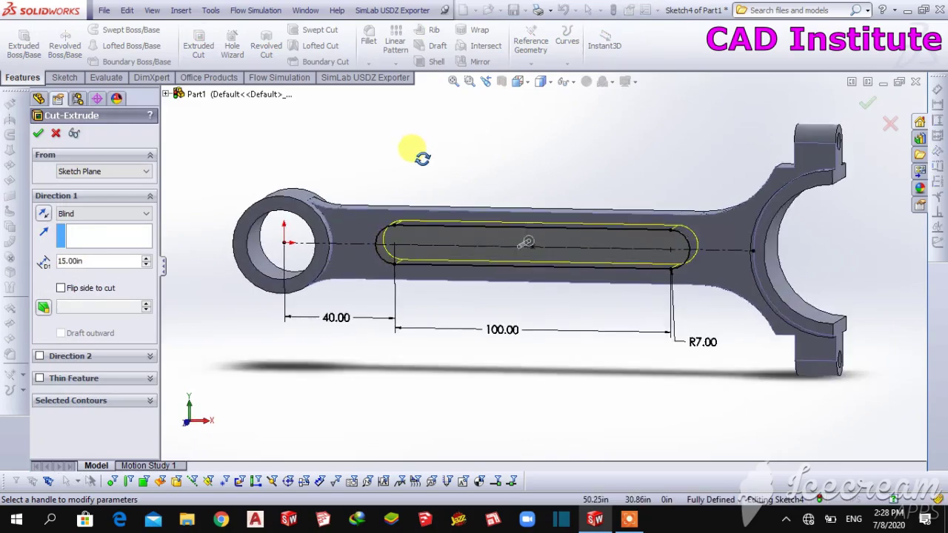
{"action": "left_click", "coordinate": [111, 255]}
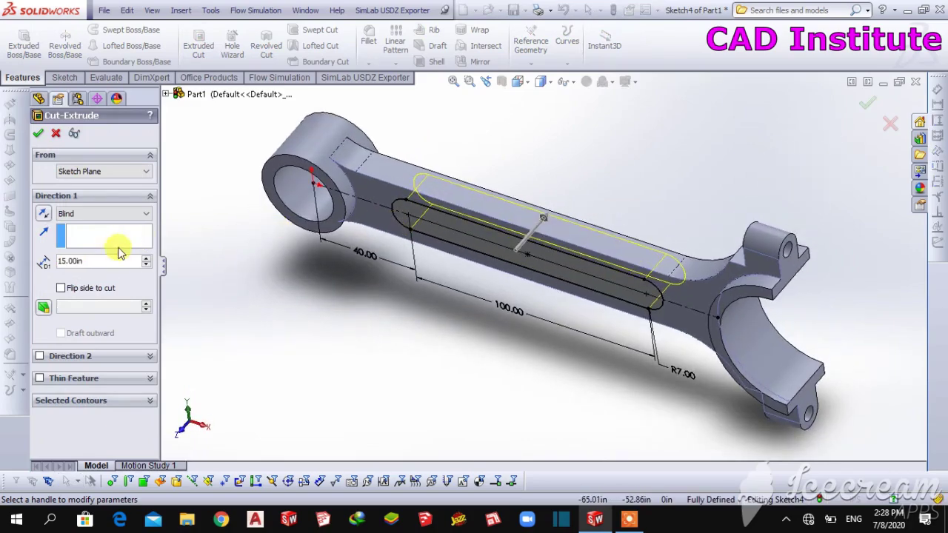
{"action": "type", "text": "3"}
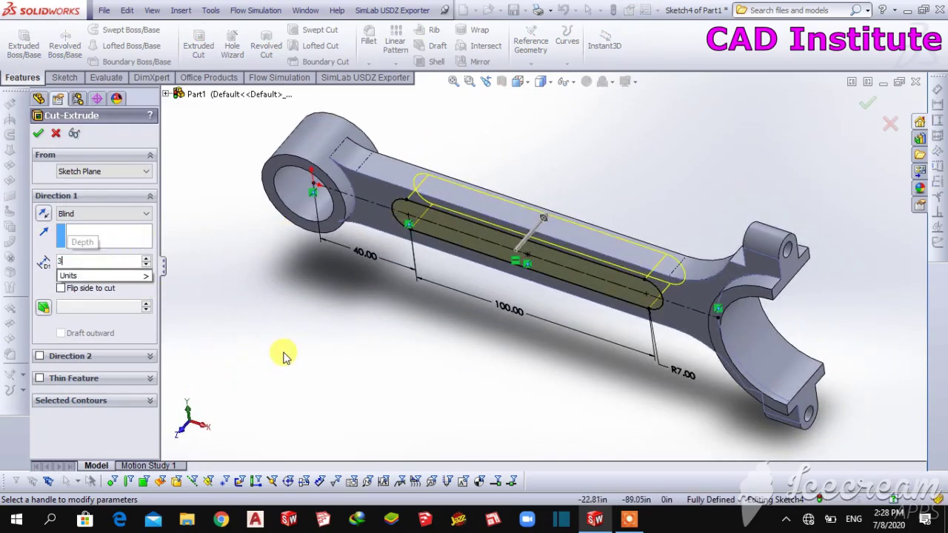
{"action": "key", "text": "Return"}
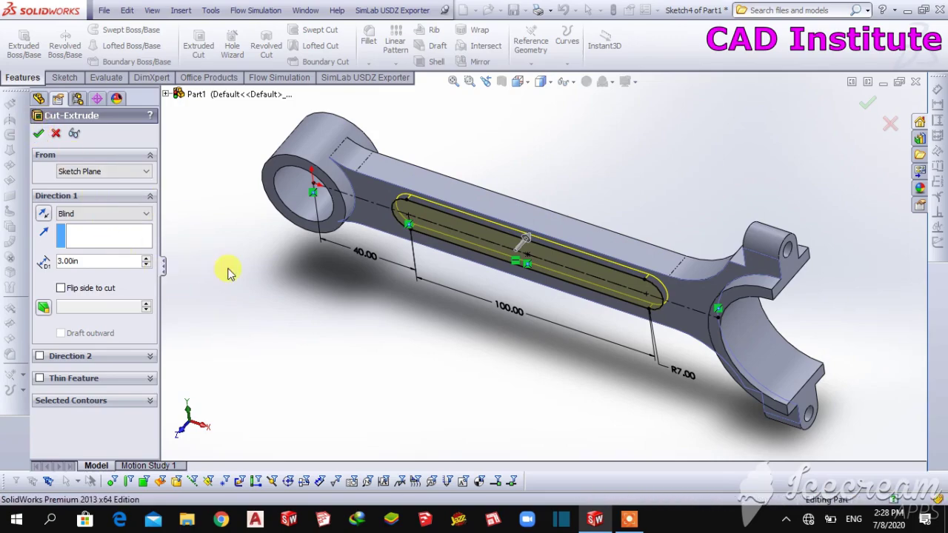
{"action": "key", "text": "Return"}
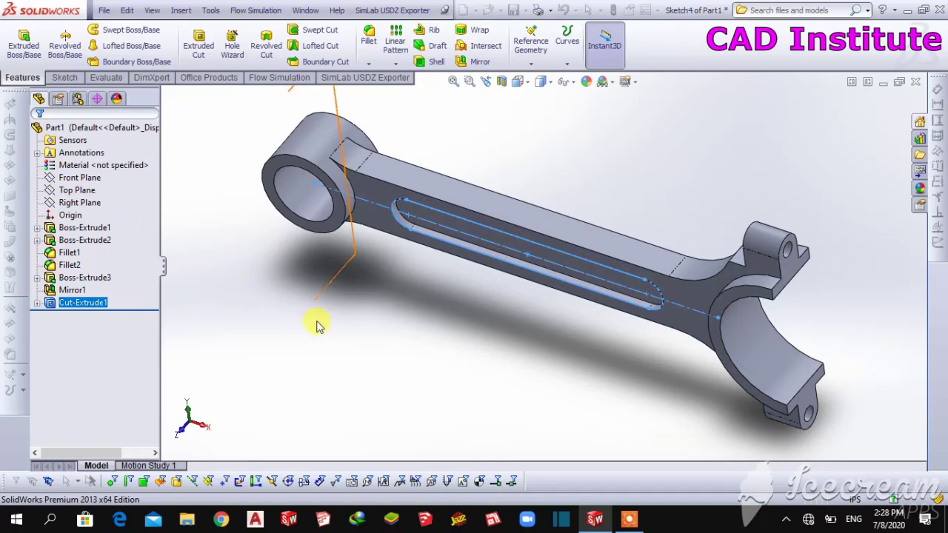
Mirror the slot pocket Cut-Extrude1 about the Front Plane onto the web's opposite face.
{"action": "left_click", "coordinate": [462, 62]}
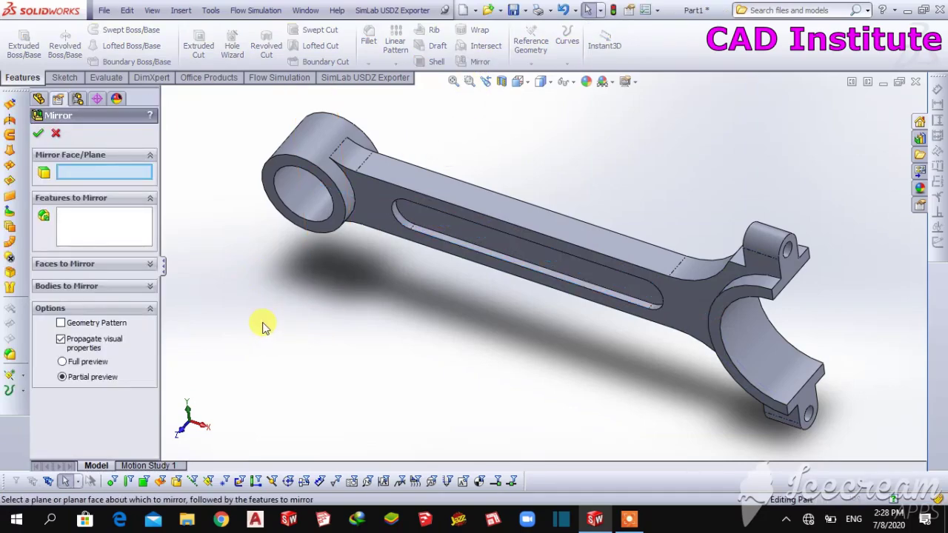
{"action": "left_click", "coordinate": [168, 94]}
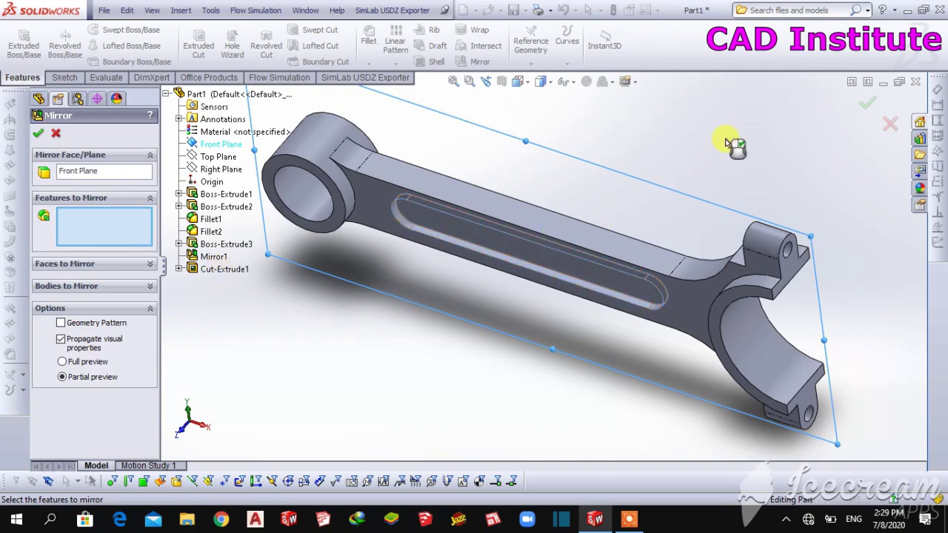
{"action": "middle_click_drag", "start_coordinate": [729, 143], "coordinate": [658, 174]}
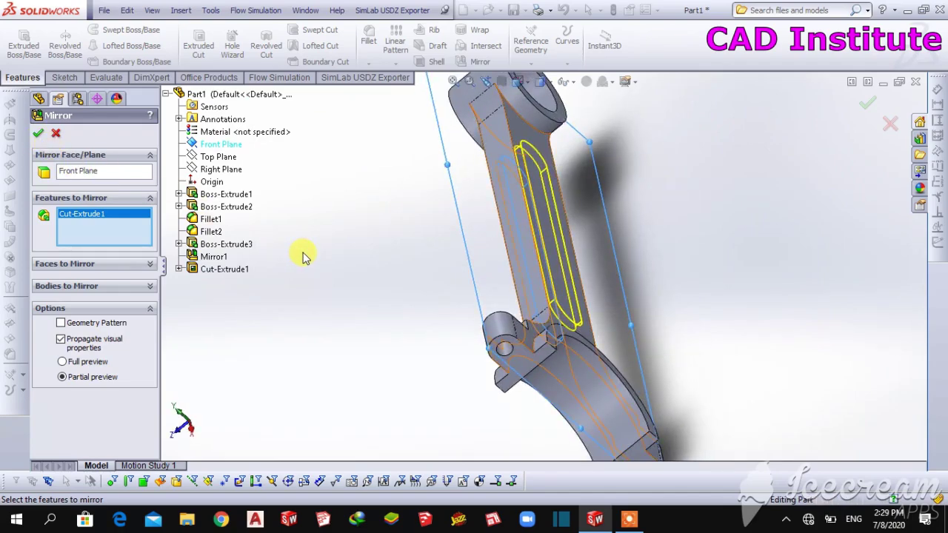
{"action": "left_click", "coordinate": [40, 138]}
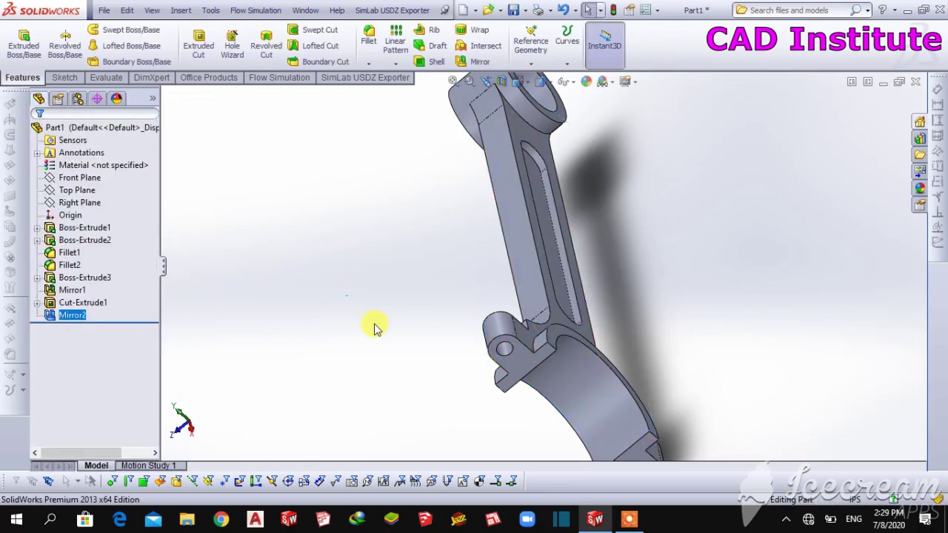
Orbit the finished rod, then snap it to the standard Isometric view.
{"action": "middle_click_drag", "start_coordinate": [399, 294], "coordinate": [423, 227]}
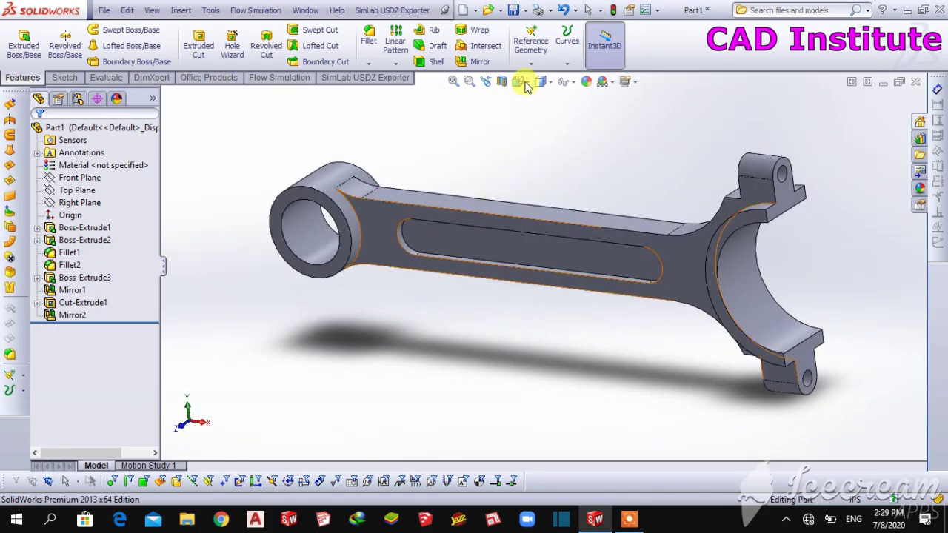
{"action": "key", "text": "ctrl+7"}
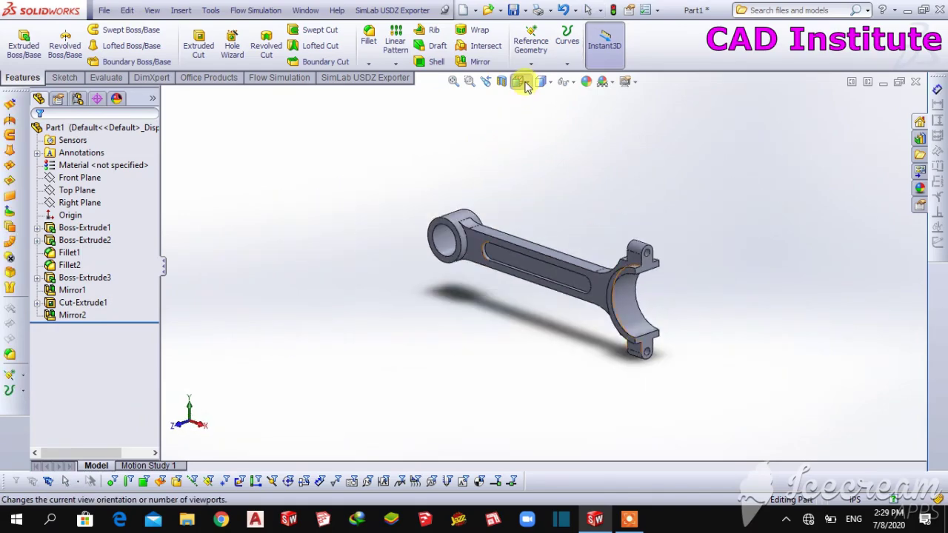
{"action": "left_click", "coordinate": [524, 83]}
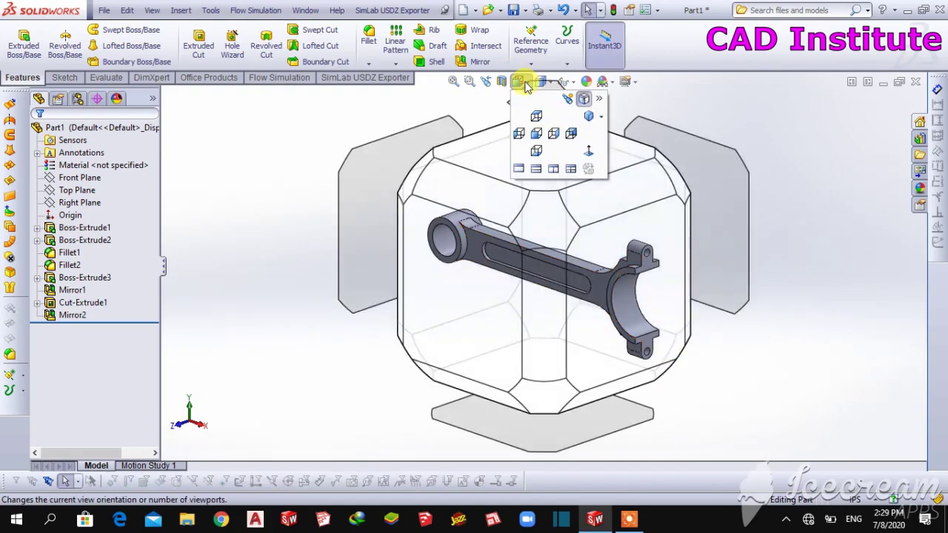
{"action": "left_click", "coordinate": [600, 116]}
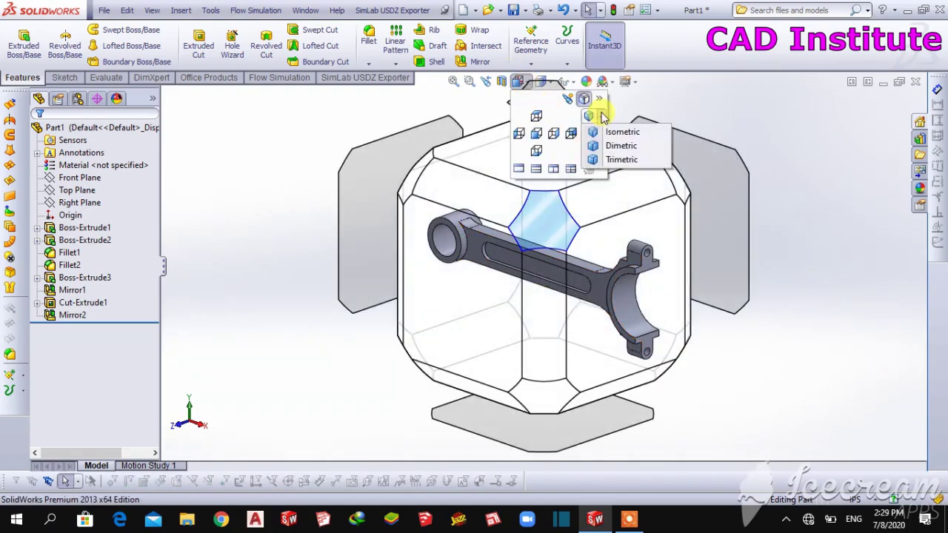
{"action": "left_click", "coordinate": [614, 132]}
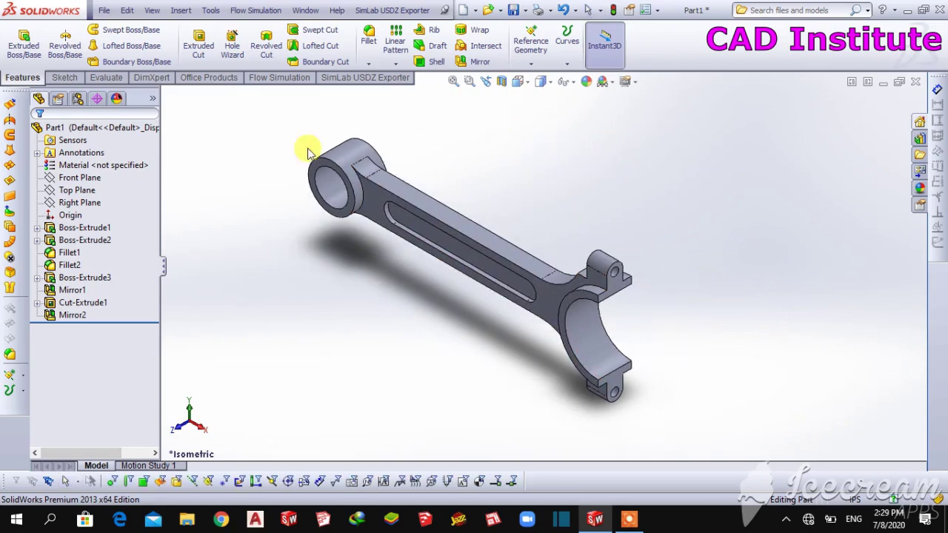
Apply the polished aluminum appearance from the Metal library to the whole part.
{"action": "right_click", "coordinate": [143, 130]}
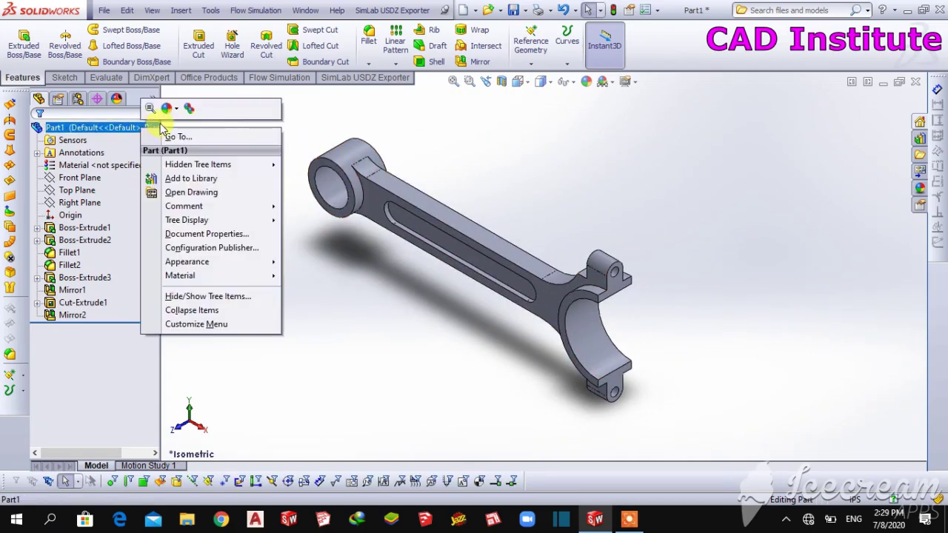
{"action": "left_click", "coordinate": [170, 108]}
{"action": "left_click", "coordinate": [328, 152]}
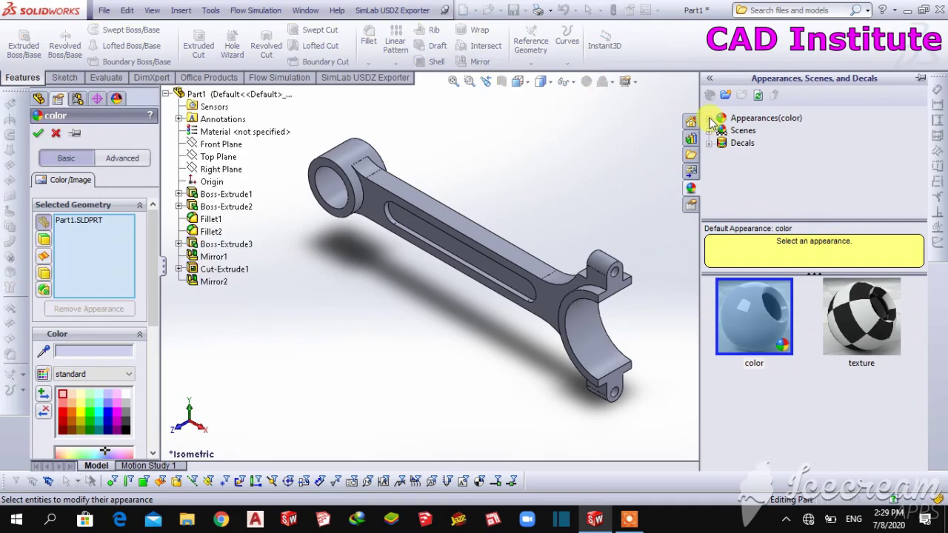
{"action": "left_click", "coordinate": [709, 118]}
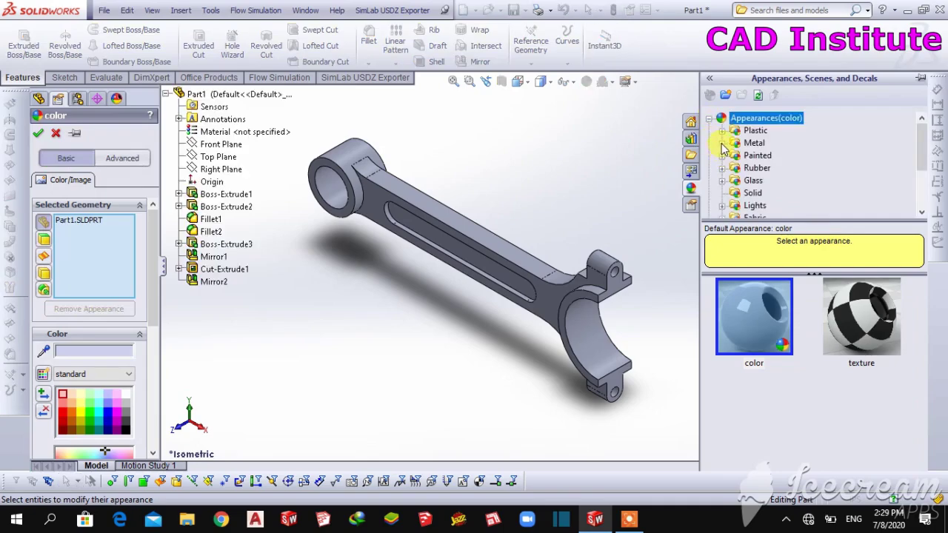
{"action": "left_click", "coordinate": [722, 143]}
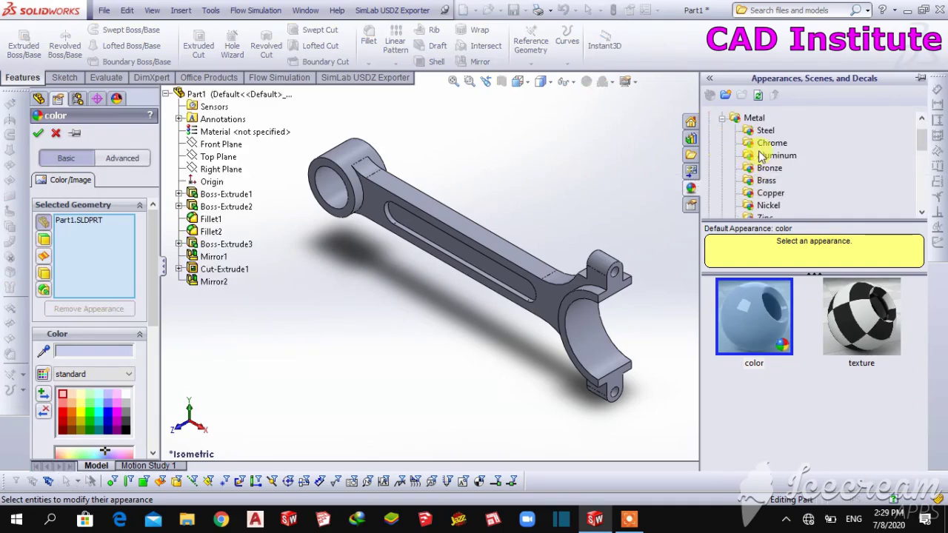
{"action": "left_click", "coordinate": [756, 305]}
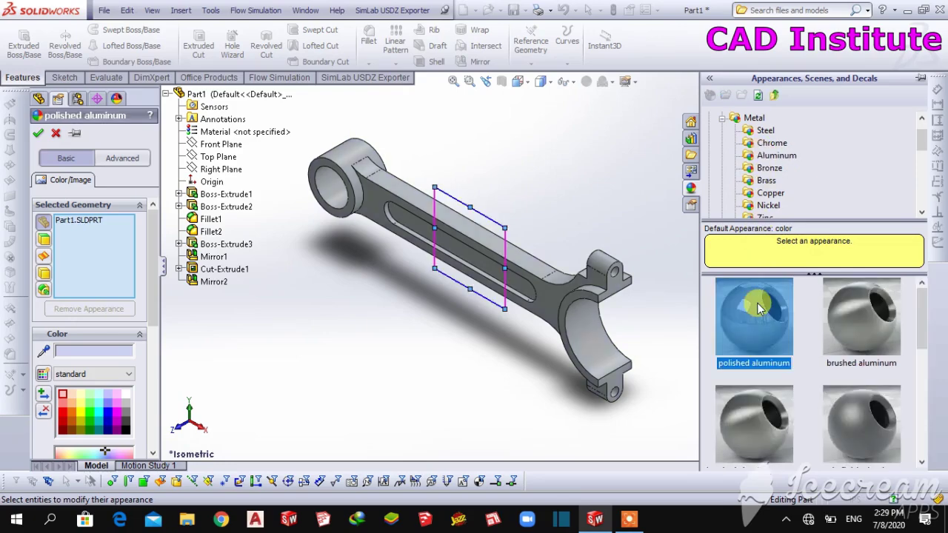